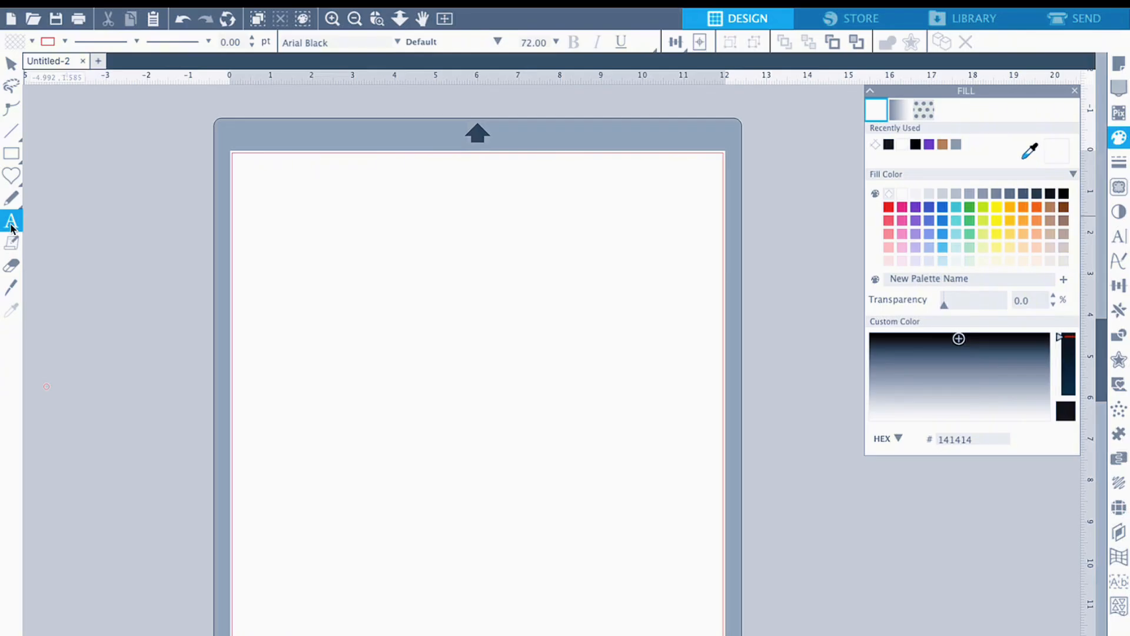
- Add the word BLING as Arial Black text in the upper part of the page
left_click(346, 260)
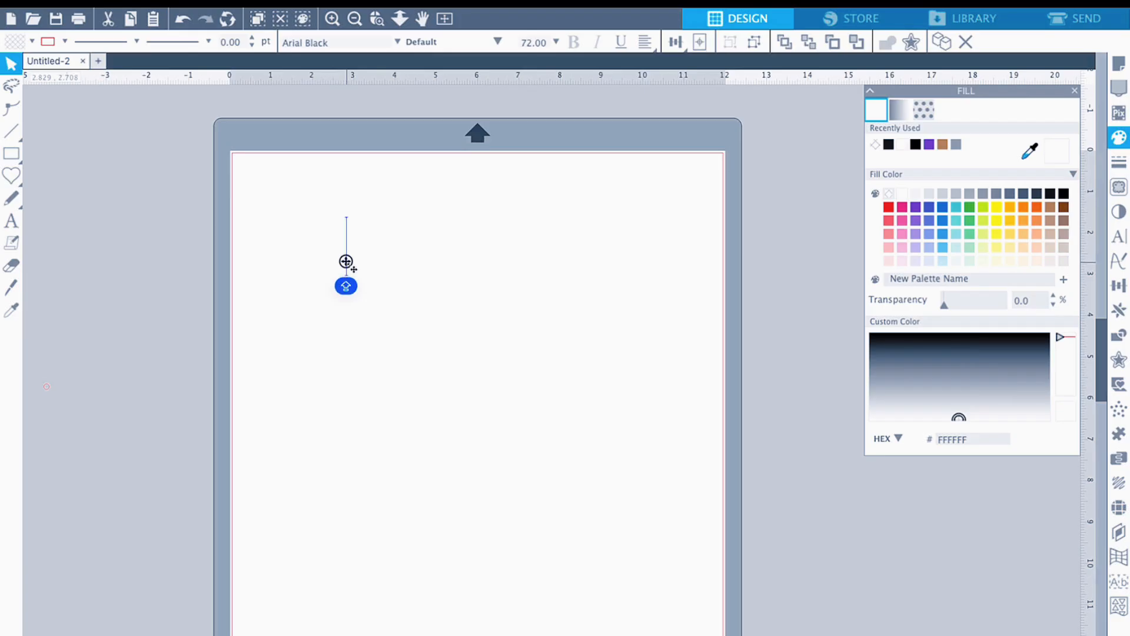
type("BLN")
key("BackSpace")
type("ING")
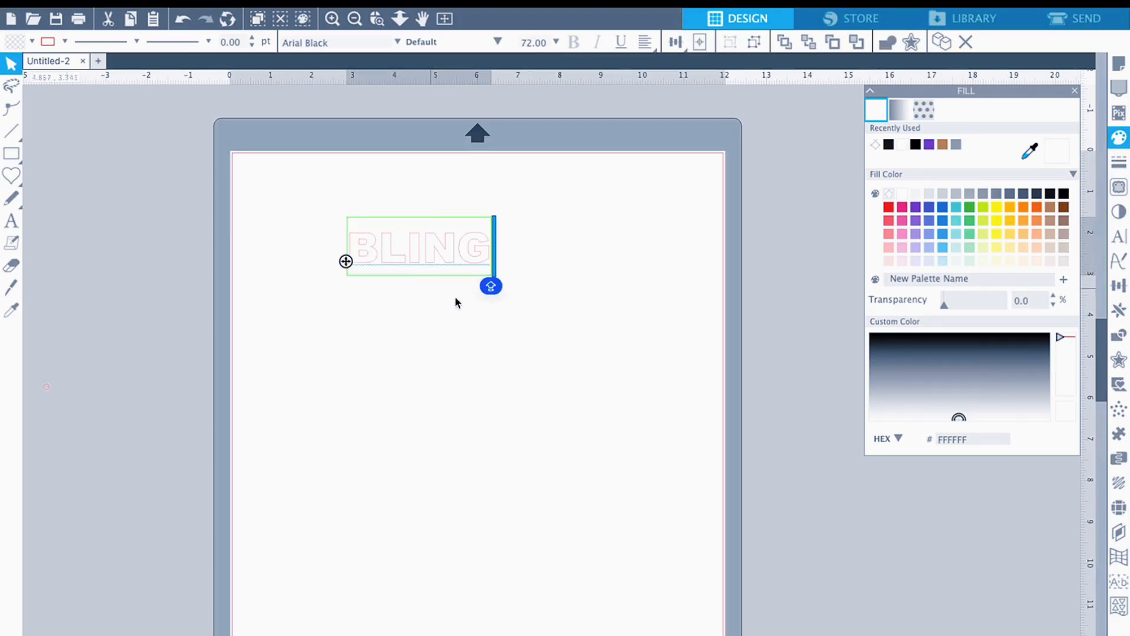
left_click(504, 336)
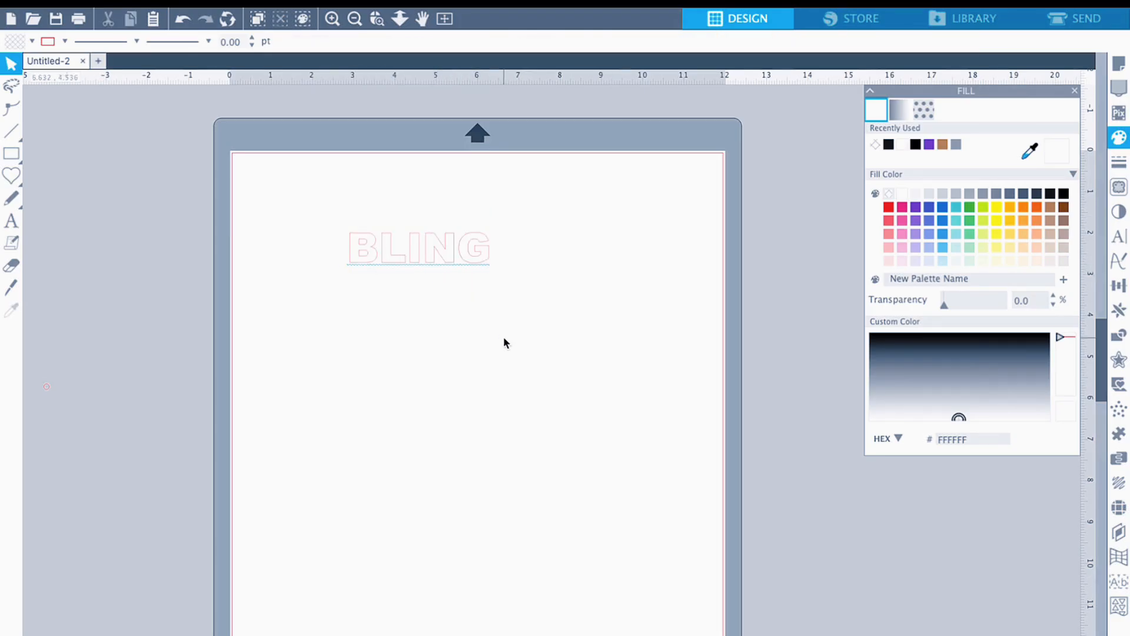
- Enlarge the BLING text proportionally to about 10.2 in wide and reposition it across the upper part of the page
left_click(468, 274)
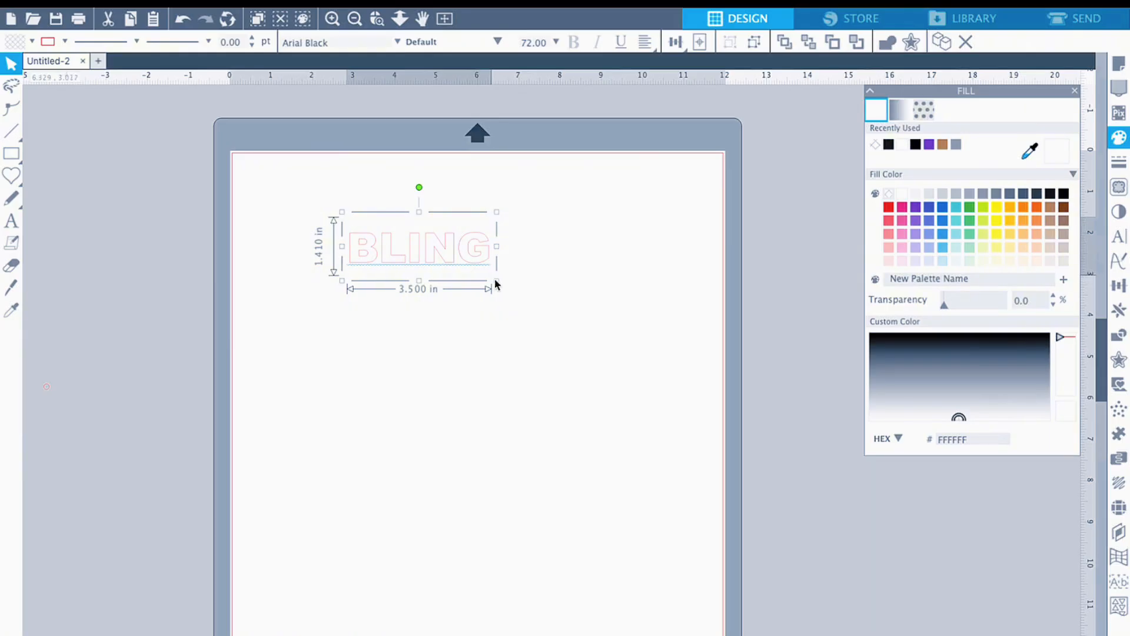
left_click_drag(495, 283, 681, 365)
left_click_drag(339, 355, 249, 377)
left_click(561, 505)
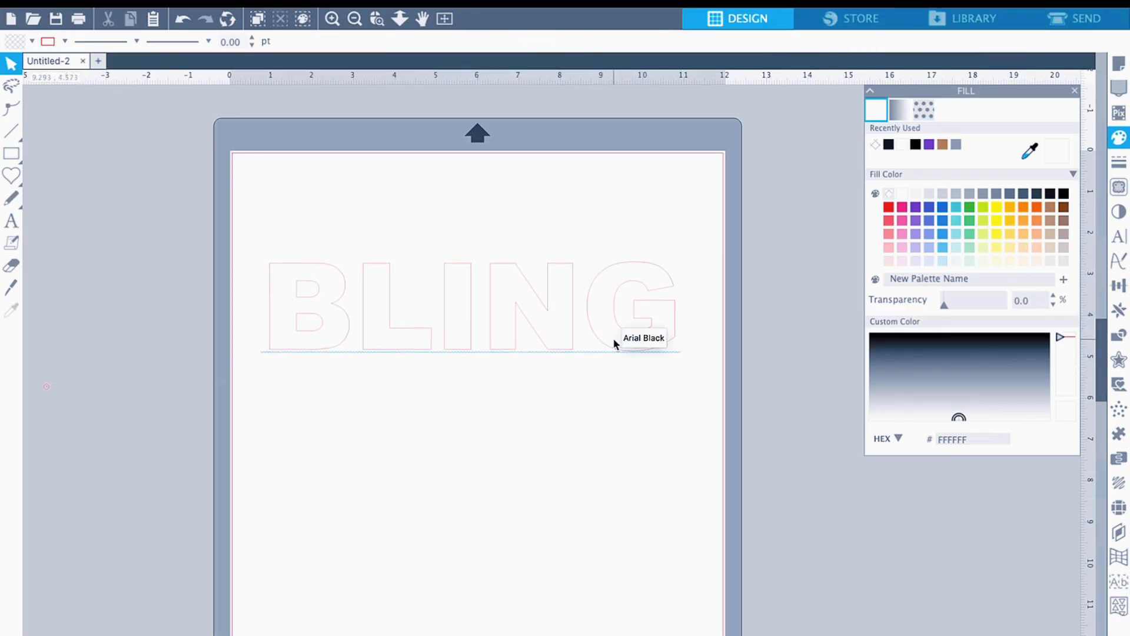
left_click_drag(624, 346, 637, 329)
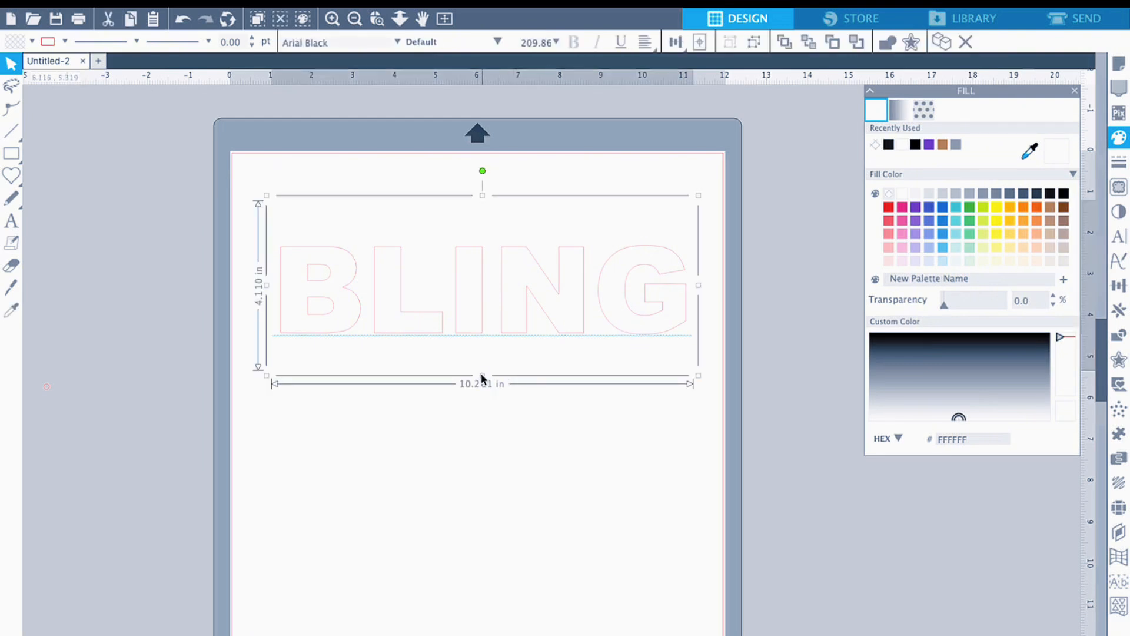
- Stretch the BLING text vertically to make its letters taller, and move it up on the page
left_click_drag(481, 373, 475, 427)
left_click(478, 437)
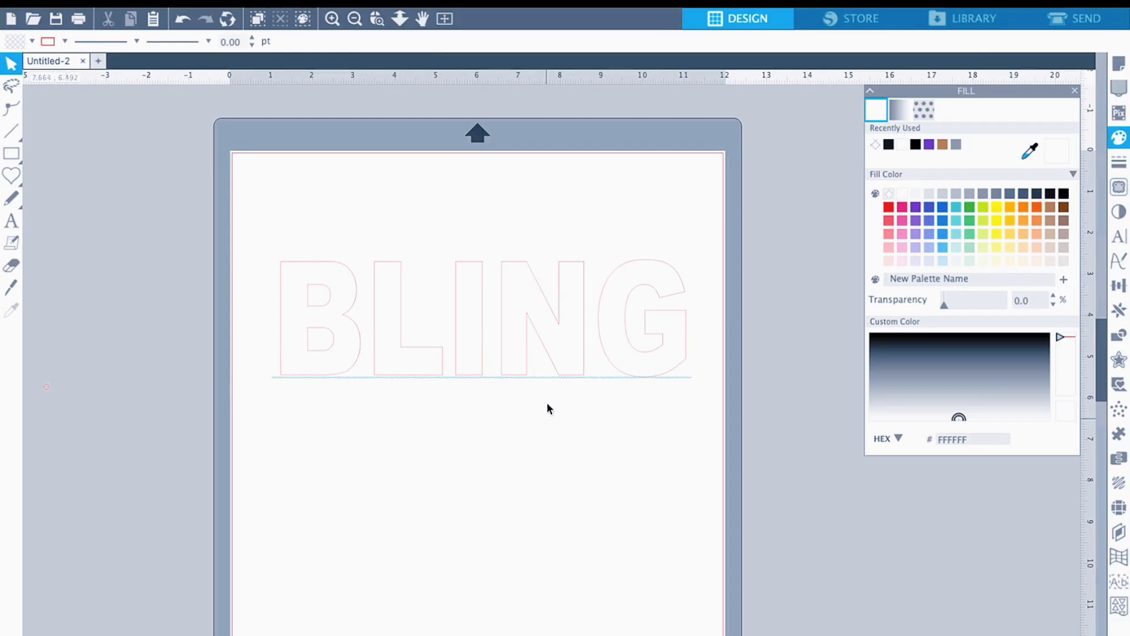
left_click_drag(522, 365, 517, 322)
left_click(511, 354)
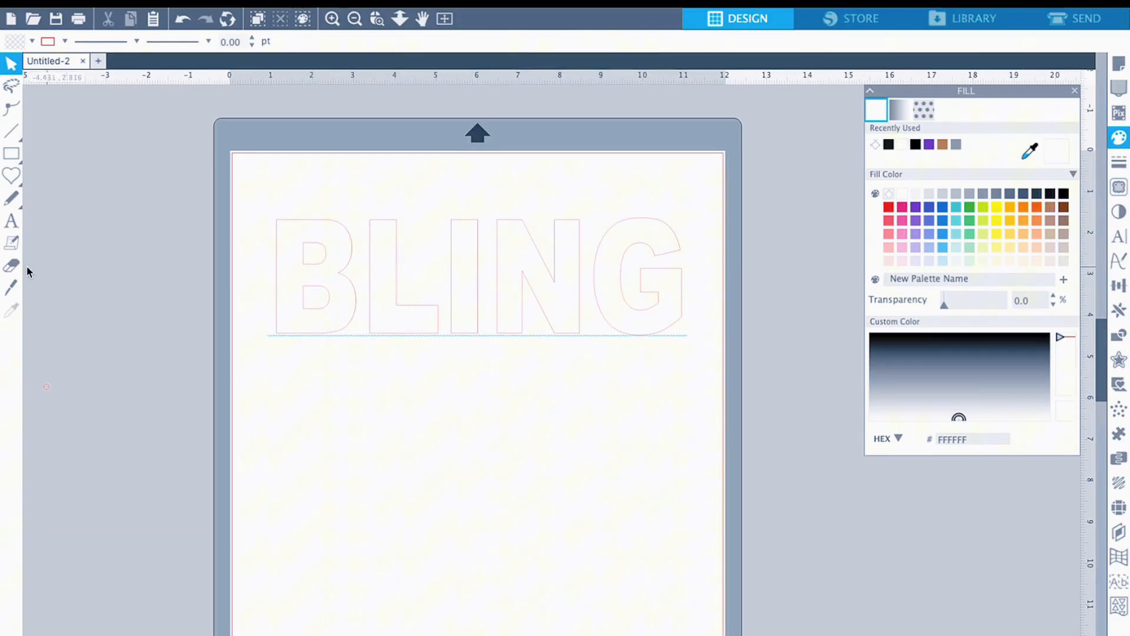
- Add the word LOVER as a separate text object below BLING
left_click(12, 230)
left_click(366, 415)
type("L")
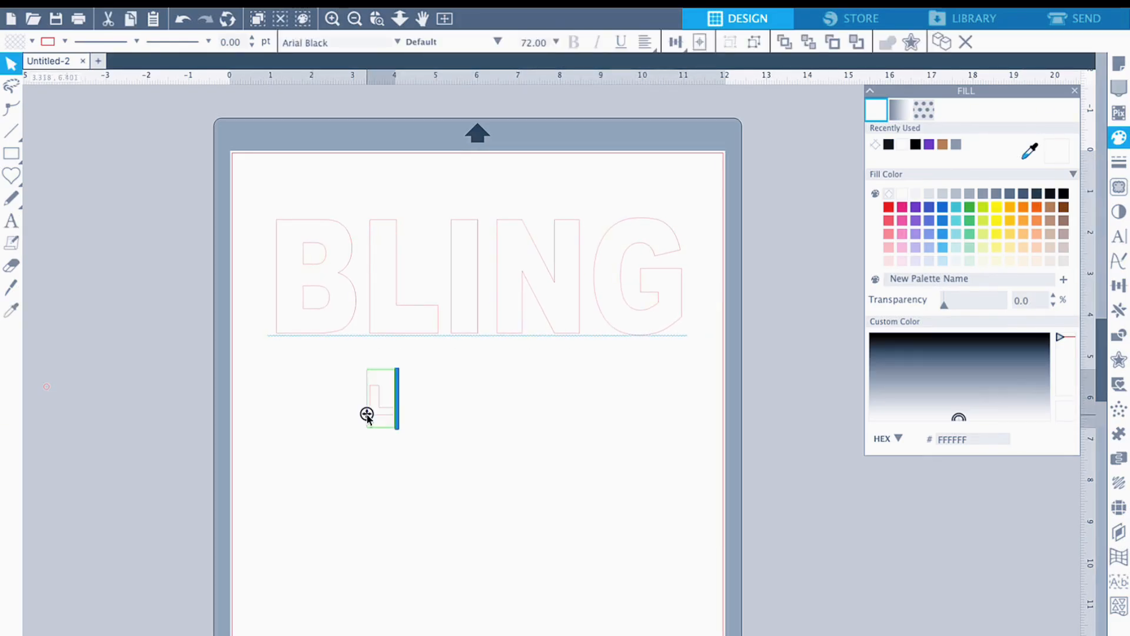
type("OVER")
left_click(522, 474)
- Enlarge the LOVER text proportionally to about 9.43 in wide and move it up close beneath BLING
left_click(504, 409)
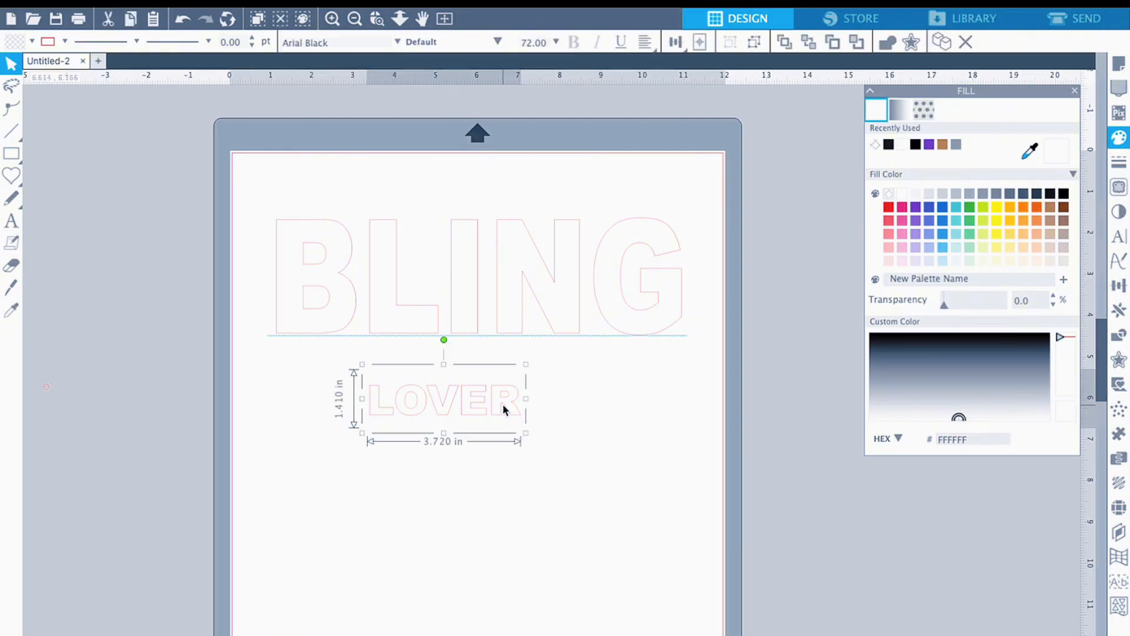
left_click_drag(526, 434, 668, 525)
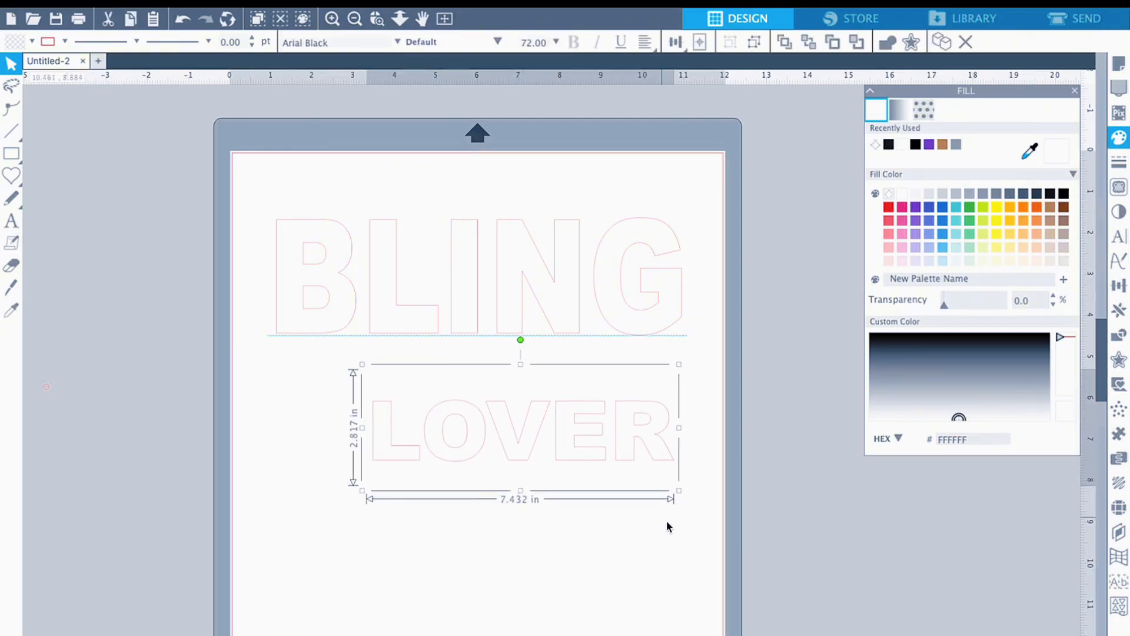
left_click_drag(363, 492, 272, 494)
left_click(447, 583)
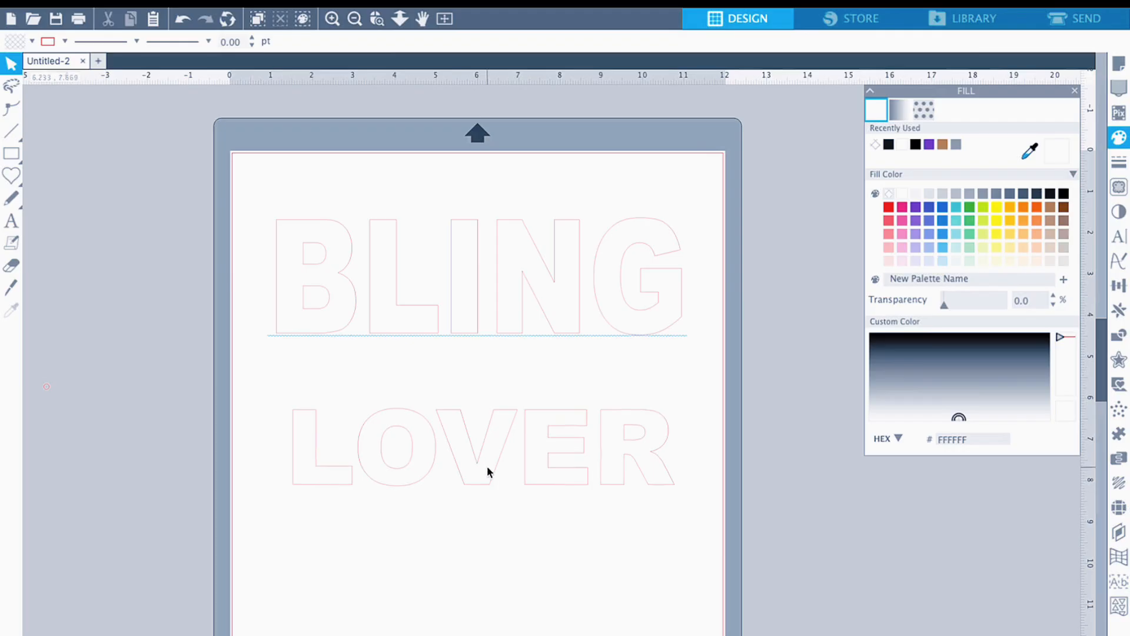
left_click_drag(488, 467, 489, 410)
left_click(487, 409)
- Resize the LOVER text to about 10.16 in wide and 4.65 in tall, and move it up just below BLING
left_click(311, 419)
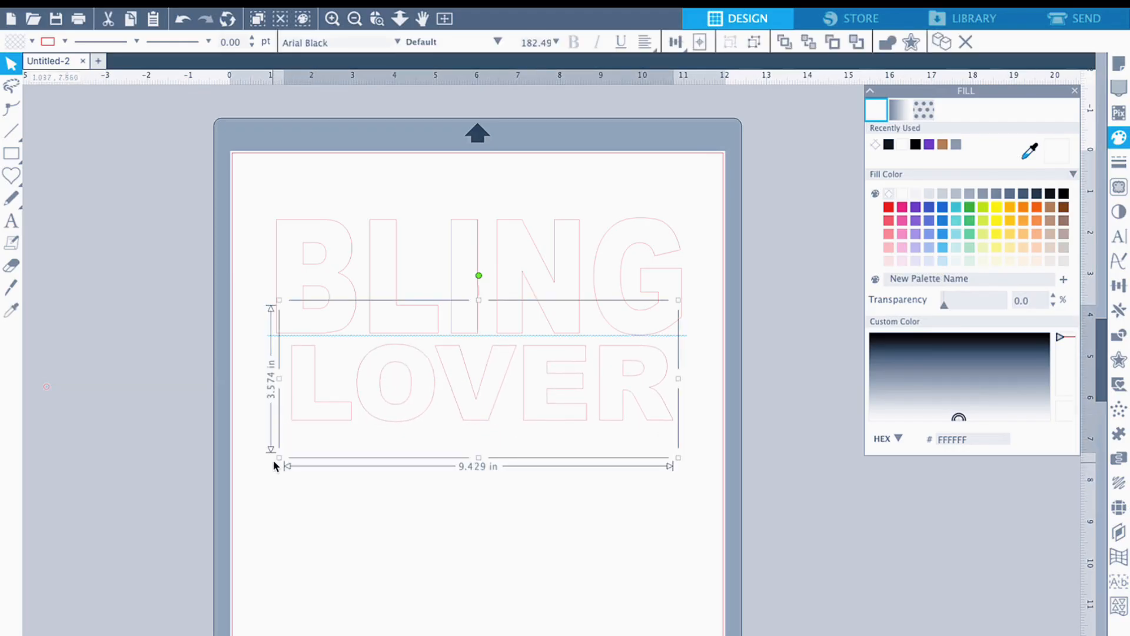
left_click_drag(277, 458, 261, 459)
left_click_drag(677, 463, 694, 467)
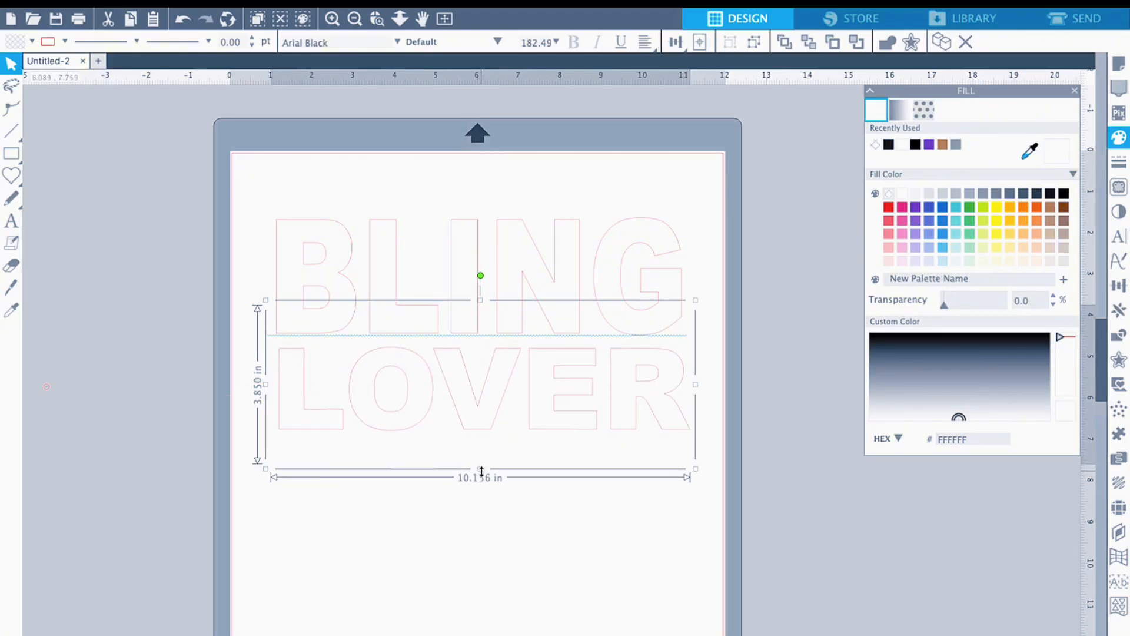
left_click_drag(478, 470, 478, 507)
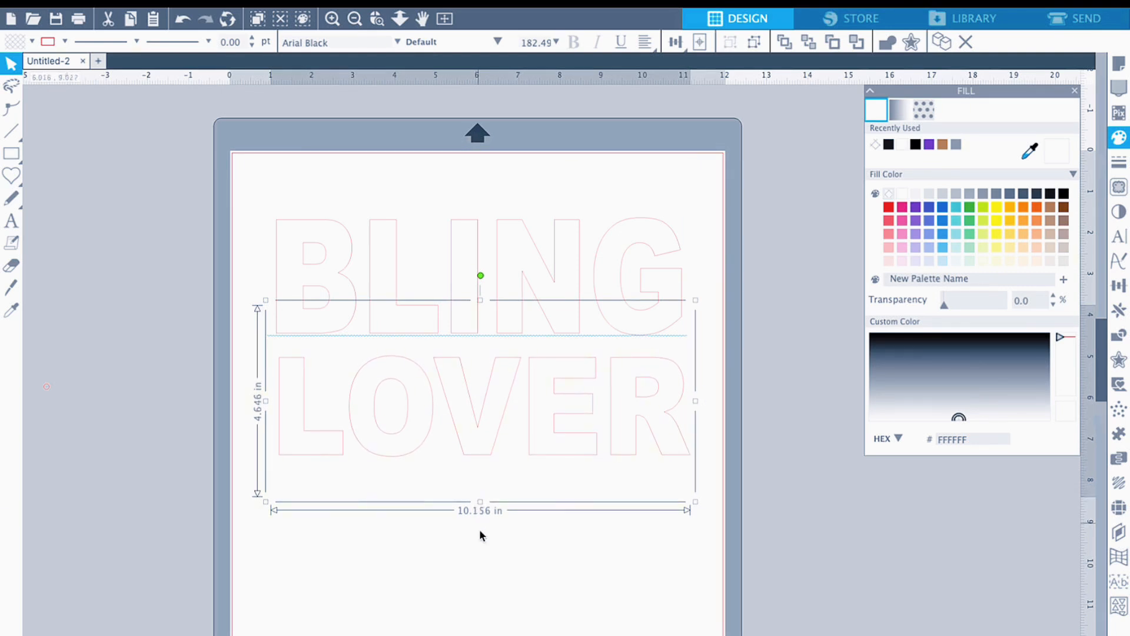
left_click(480, 529)
left_click_drag(543, 461, 541, 439)
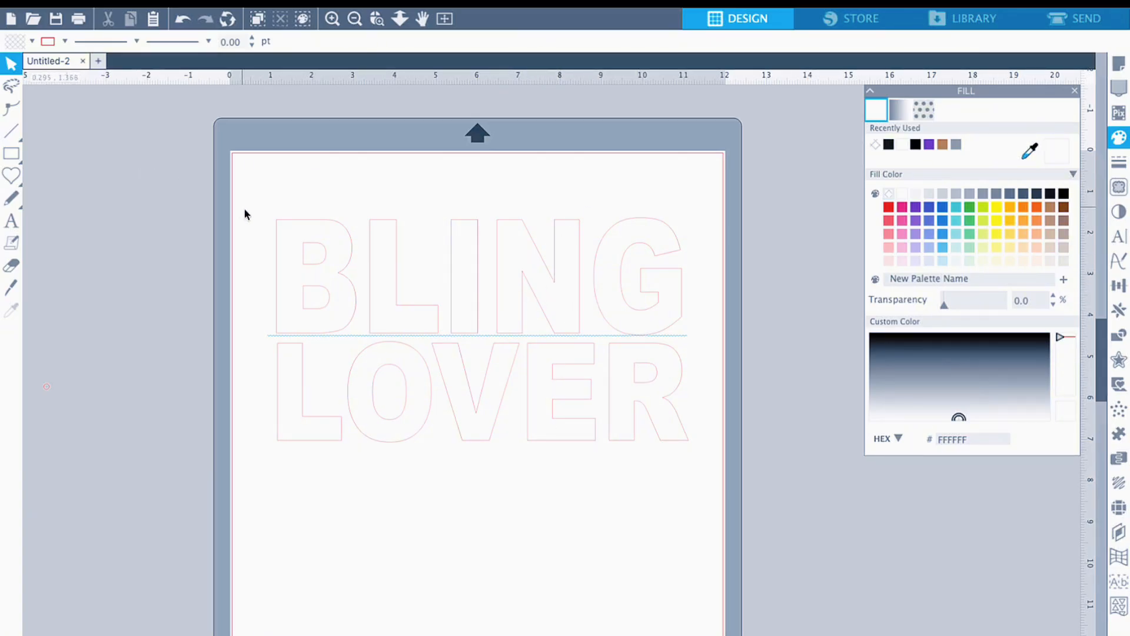
- Fill both the BLING and LOVER texts with black (141414)
left_click_drag(274, 217, 641, 450)
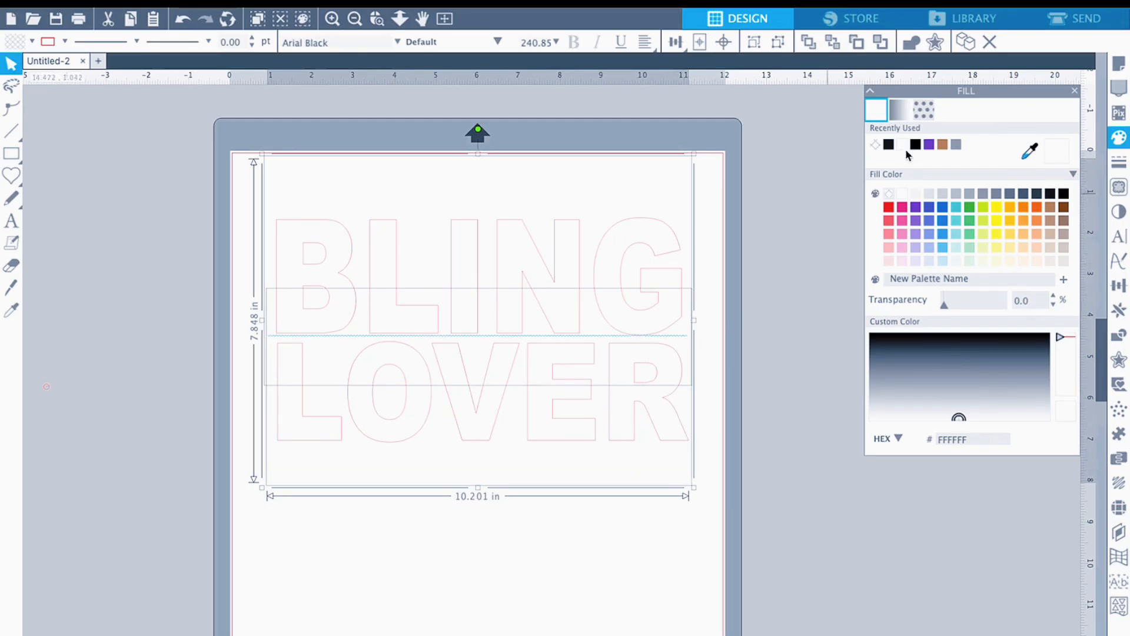
left_click(889, 146)
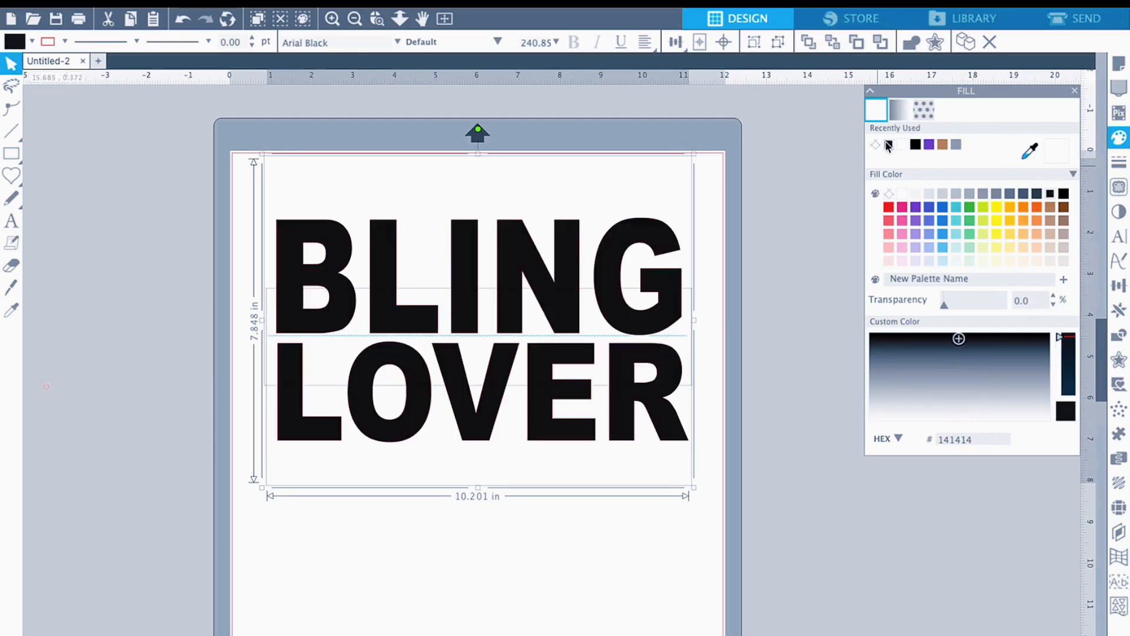
left_click(780, 289)
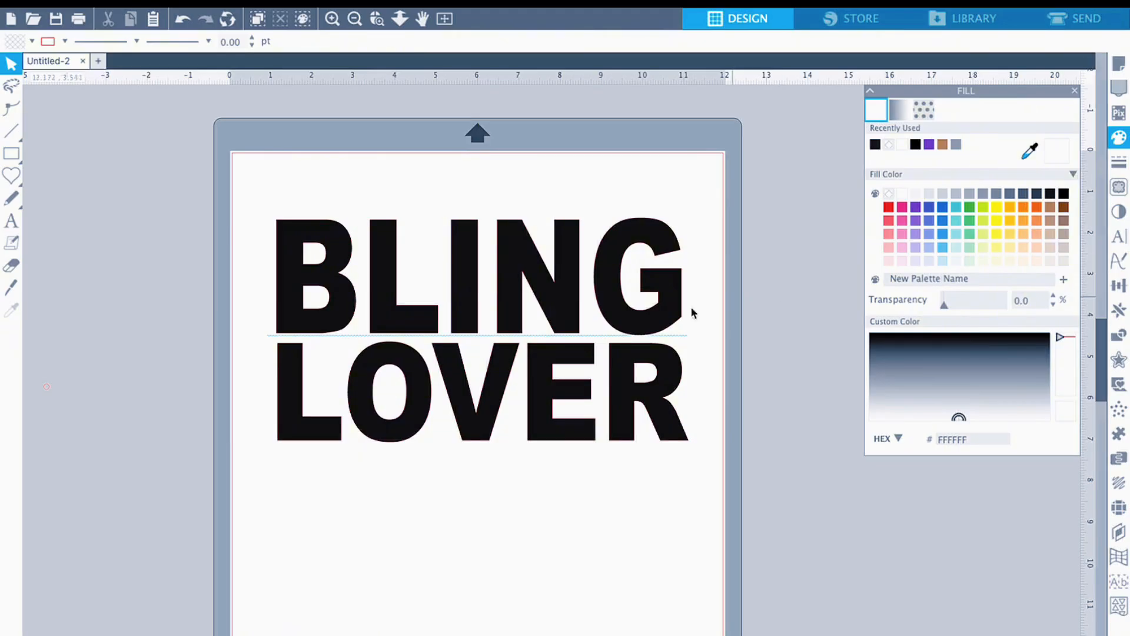
- Stretch the LOVER text to about 5.05 in tall and nudge it into place beneath BLING
left_click(548, 447)
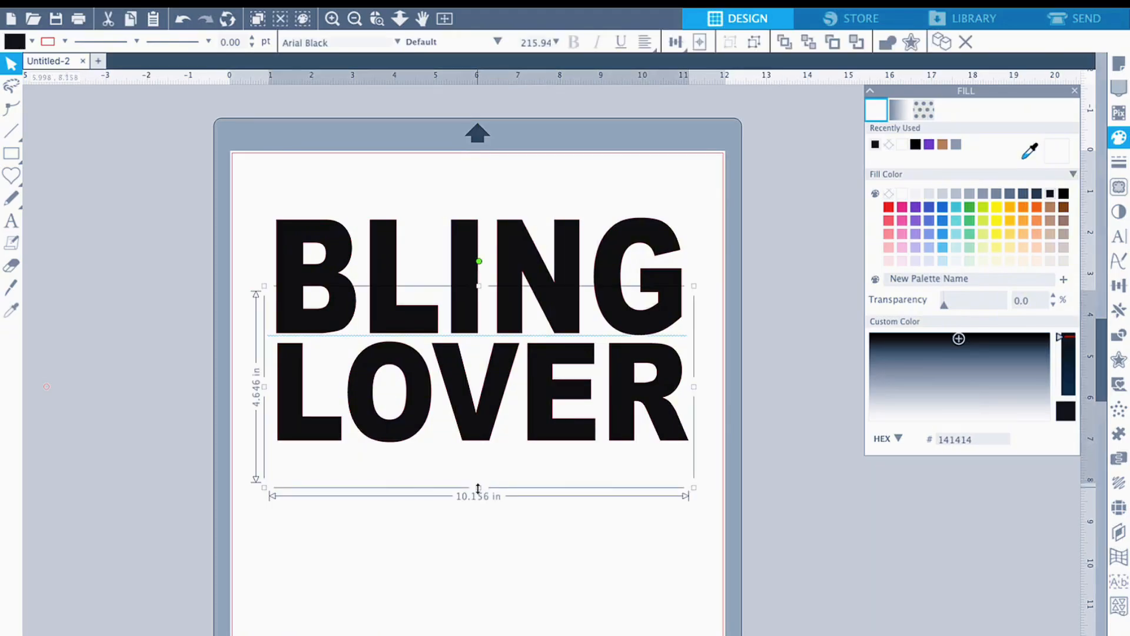
left_click_drag(478, 488, 479, 505)
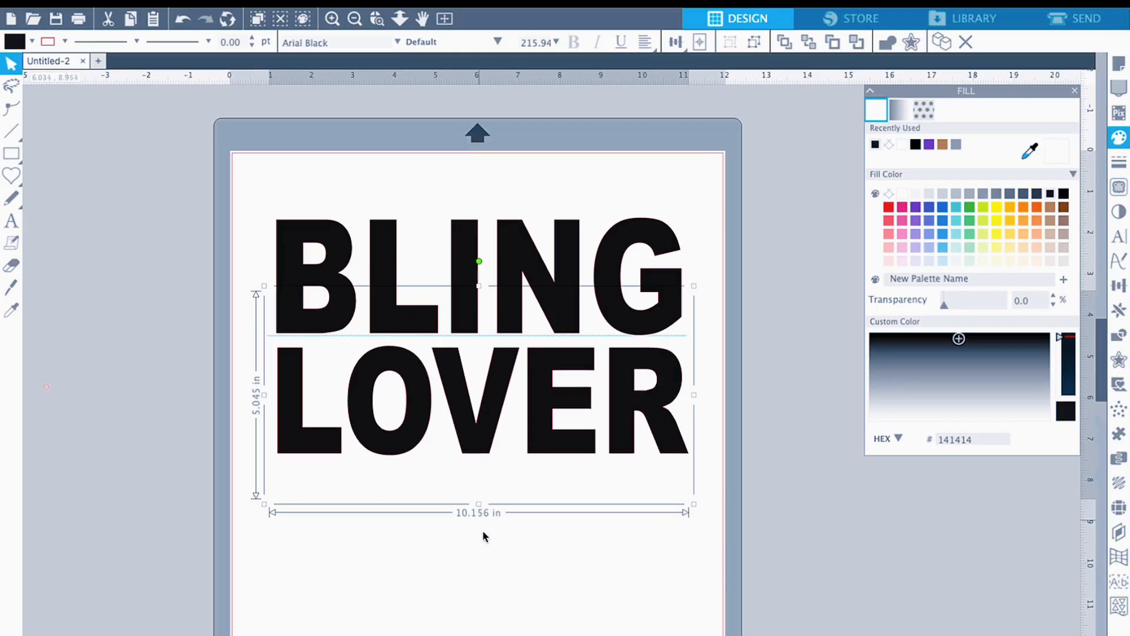
left_click(483, 531)
left_click_drag(496, 425, 498, 423)
left_click(495, 496)
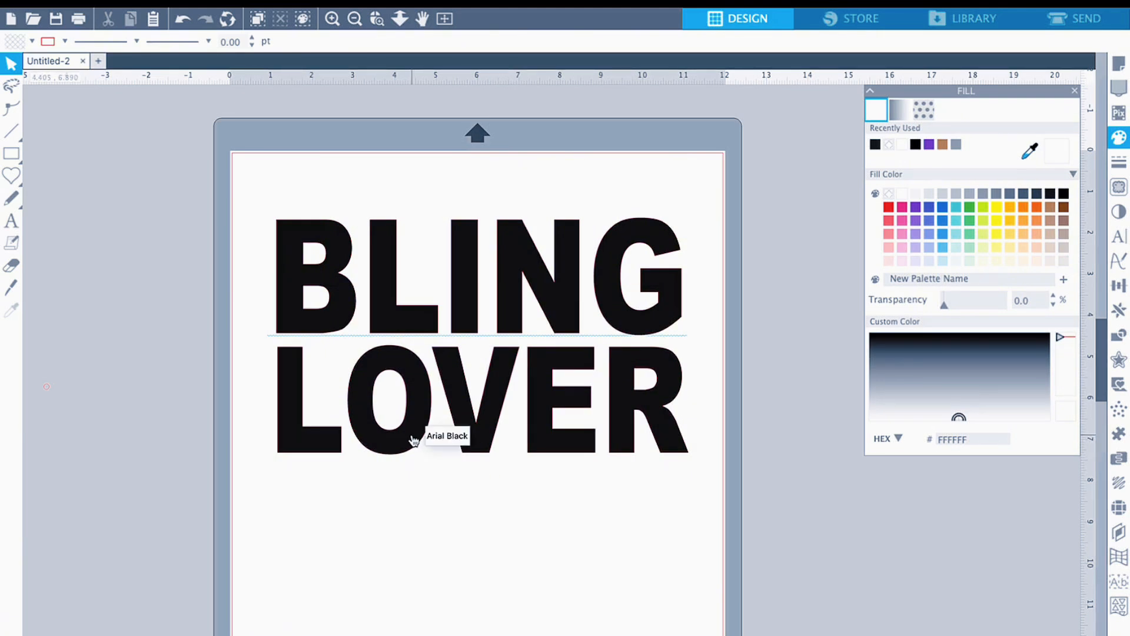
- Separate the LOVER text into individual letters and delete the letter O
left_click(494, 419)
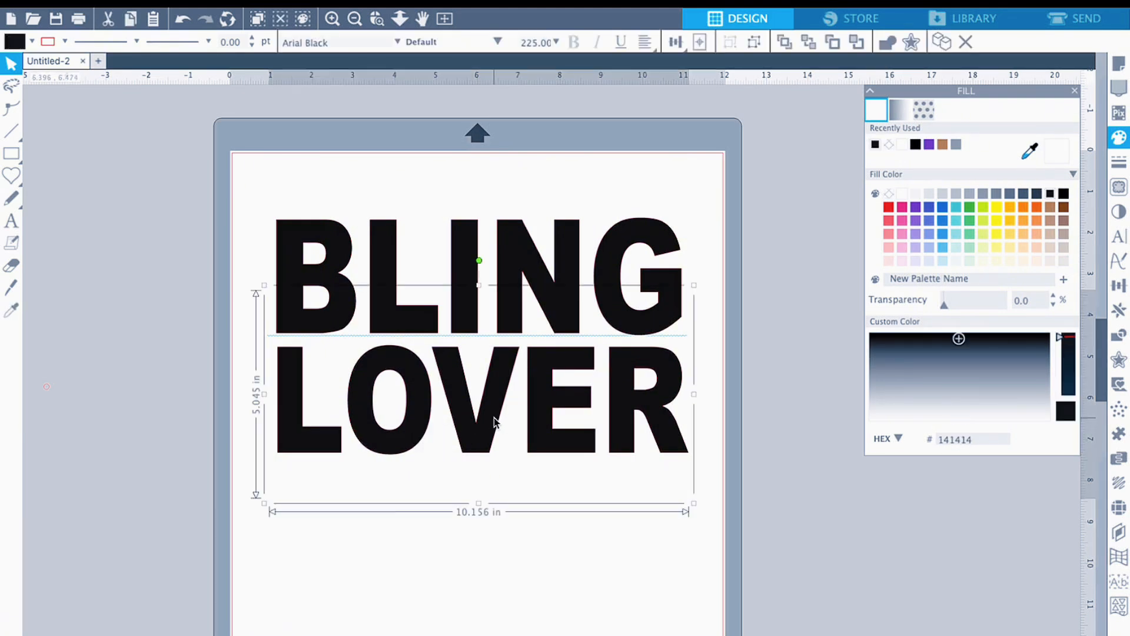
right_click(493, 418)
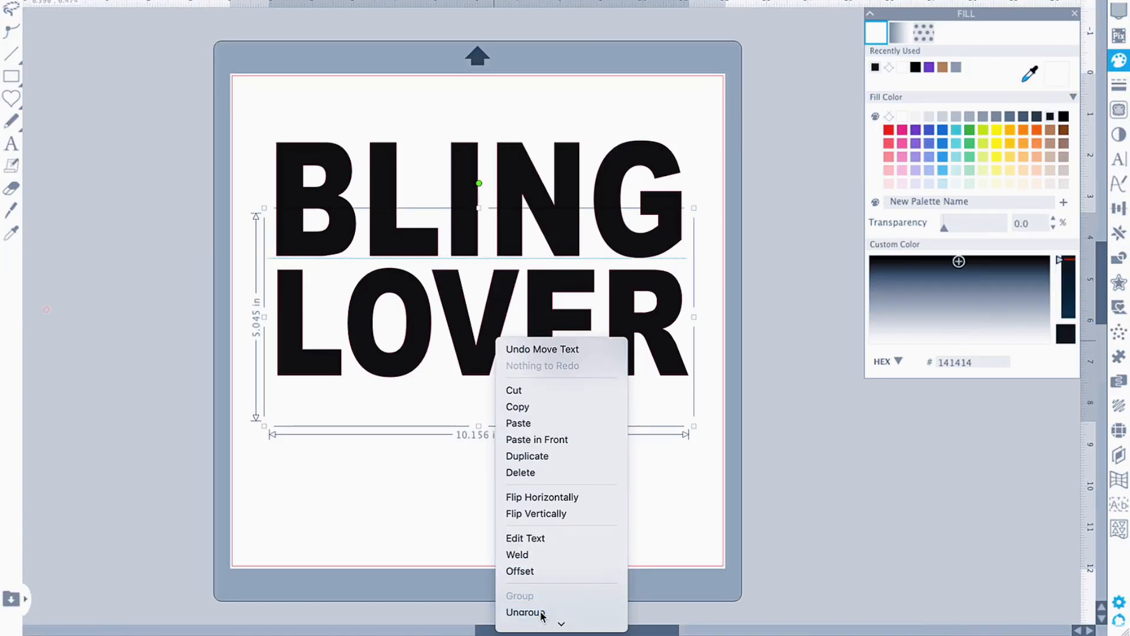
left_click(541, 613)
left_click(564, 532)
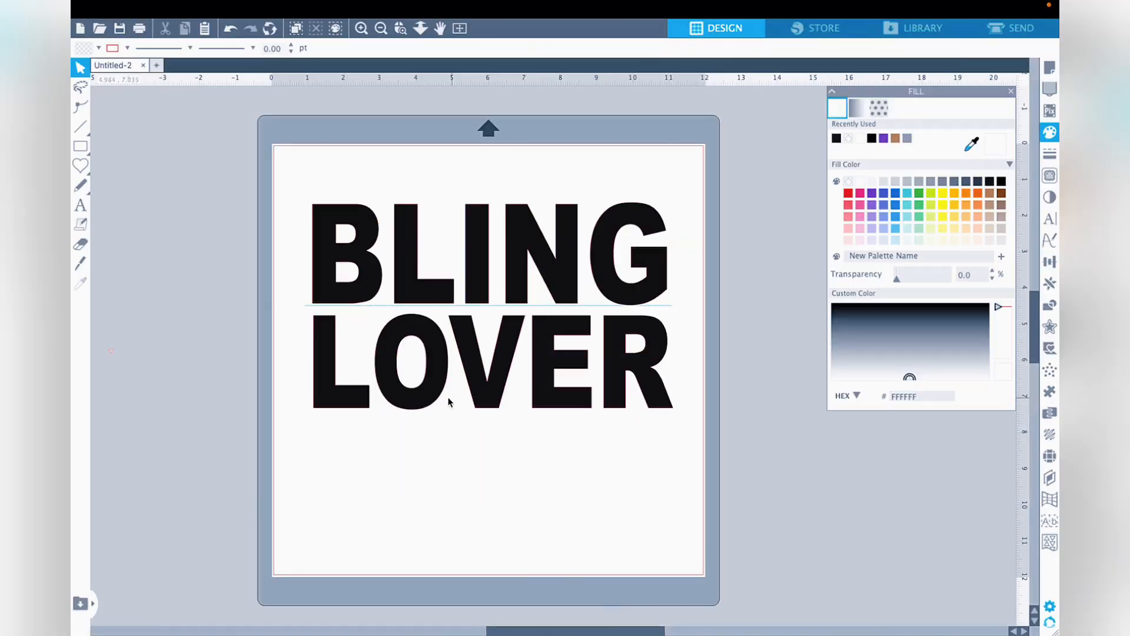
left_click_drag(425, 401, 197, 407)
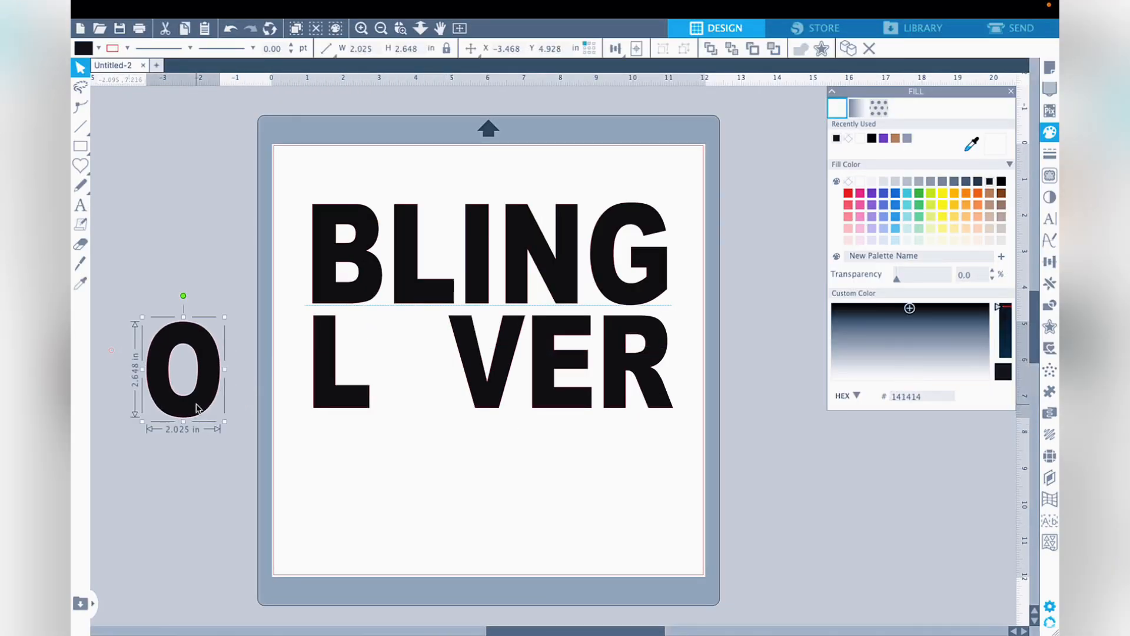
key("Delete")
- Draw a heart about 2.65 by 2.44 in, fit it into the gap between L and V, and fill it black (141414)
left_click(81, 166)
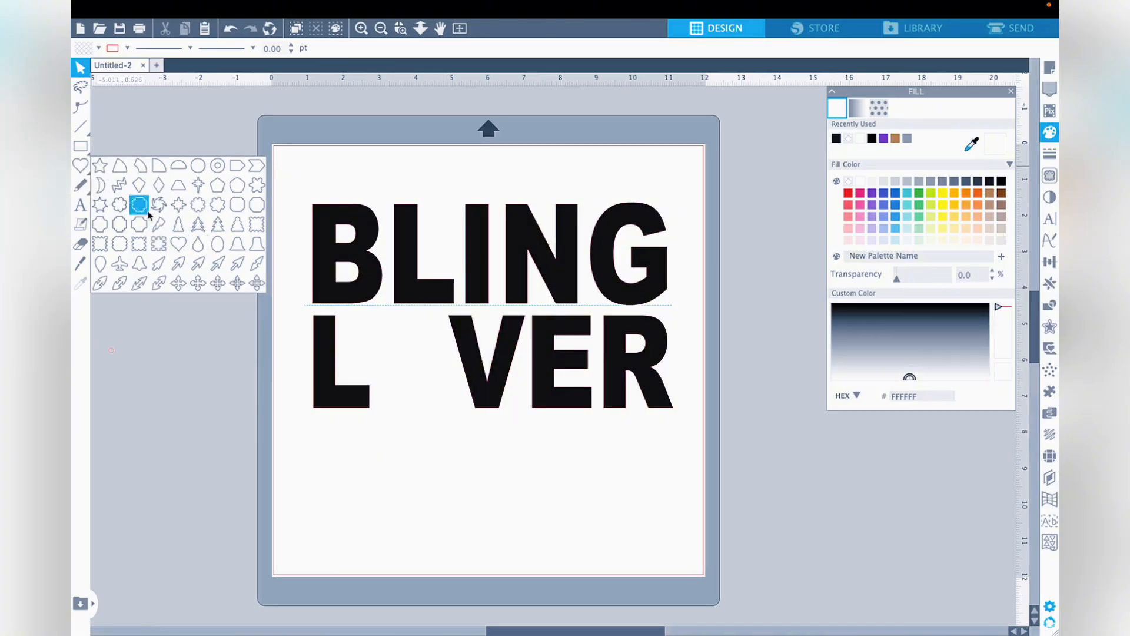
left_click(178, 244)
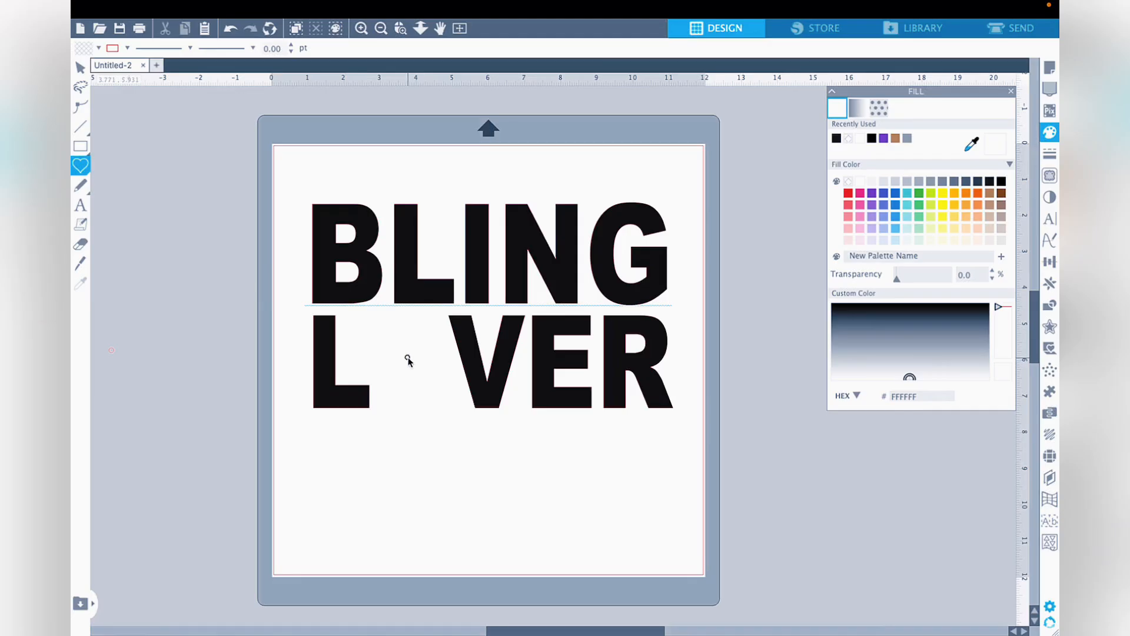
left_click_drag(407, 357, 414, 428)
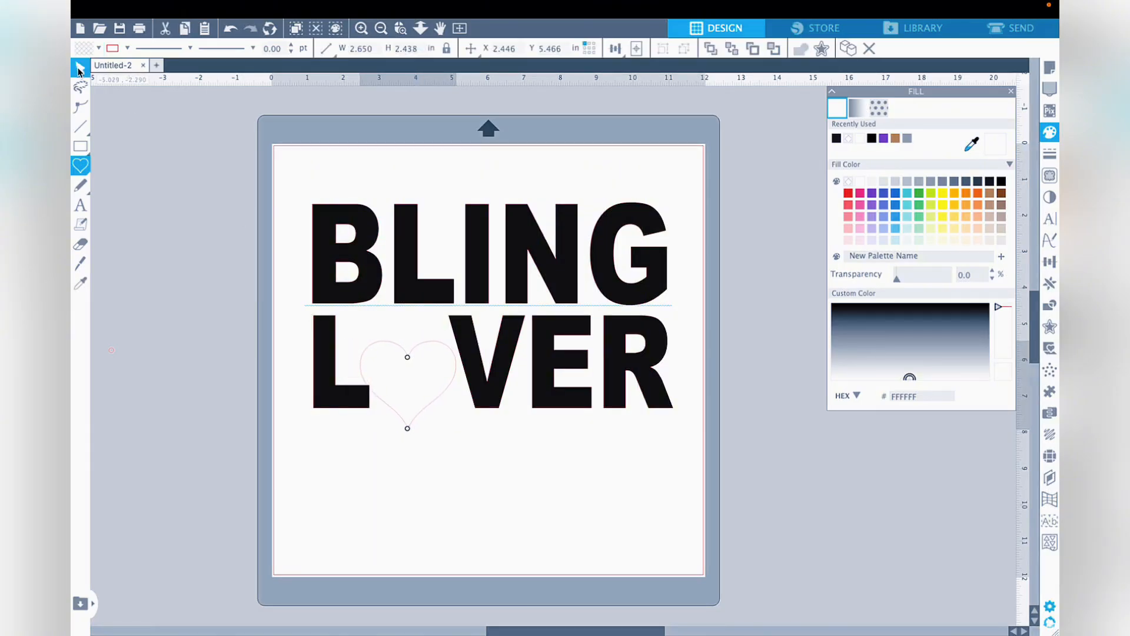
left_click(79, 71)
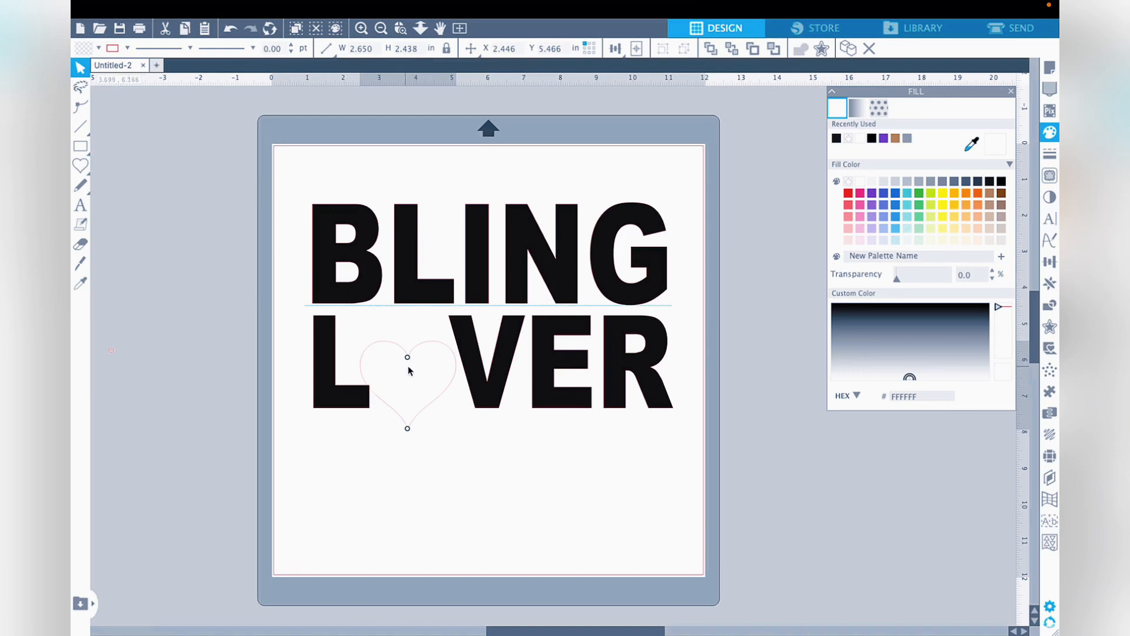
left_click_drag(412, 346, 409, 330)
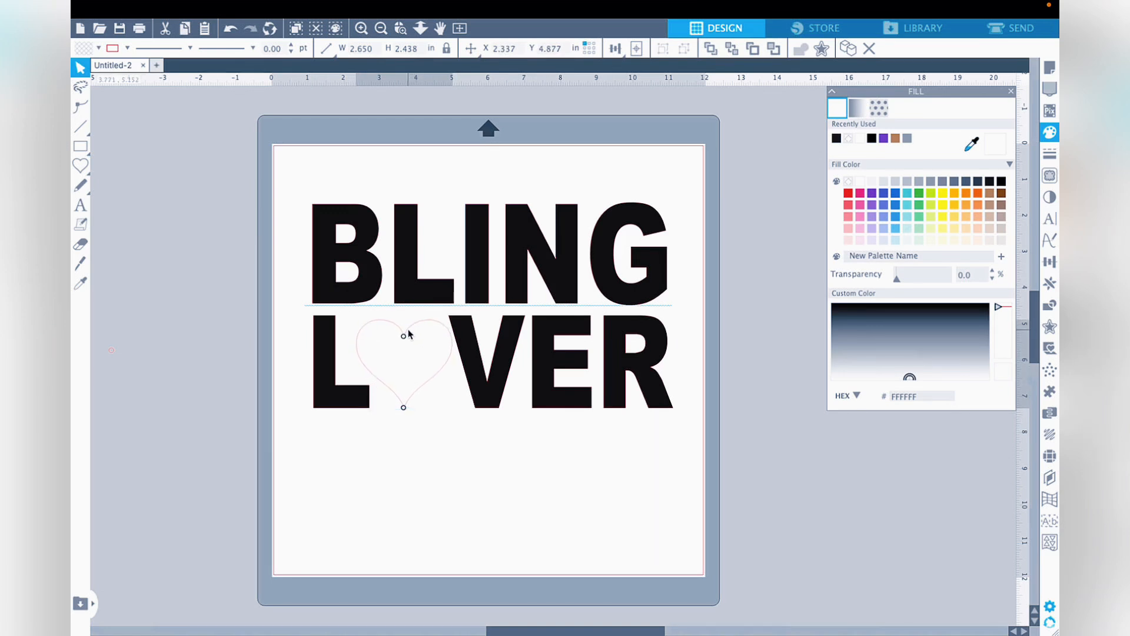
left_click(837, 138)
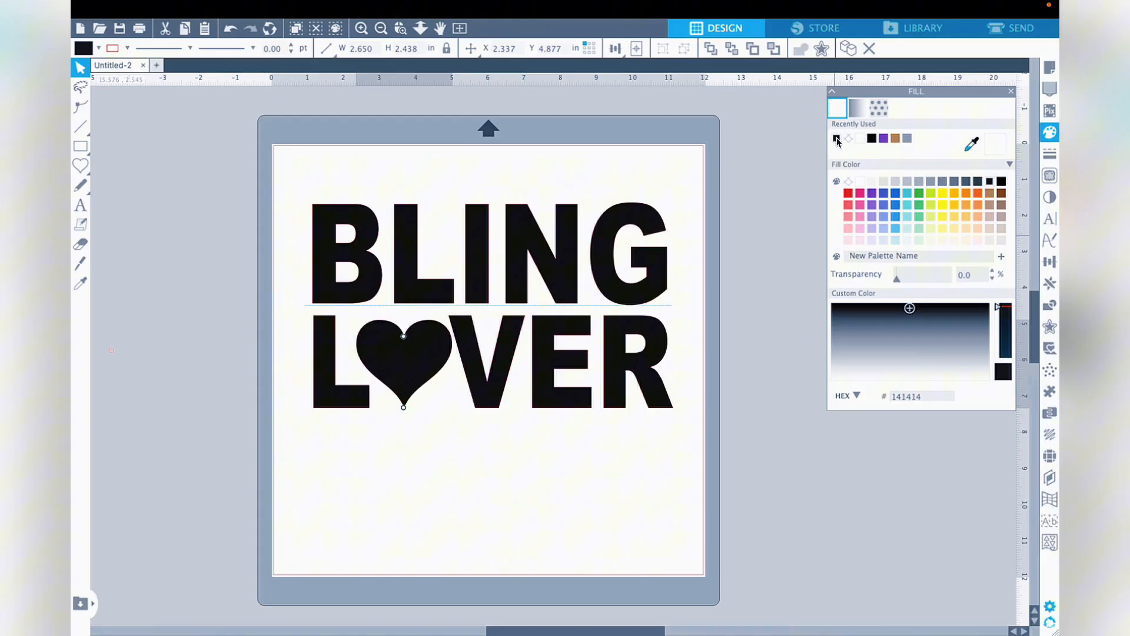
left_click(243, 349)
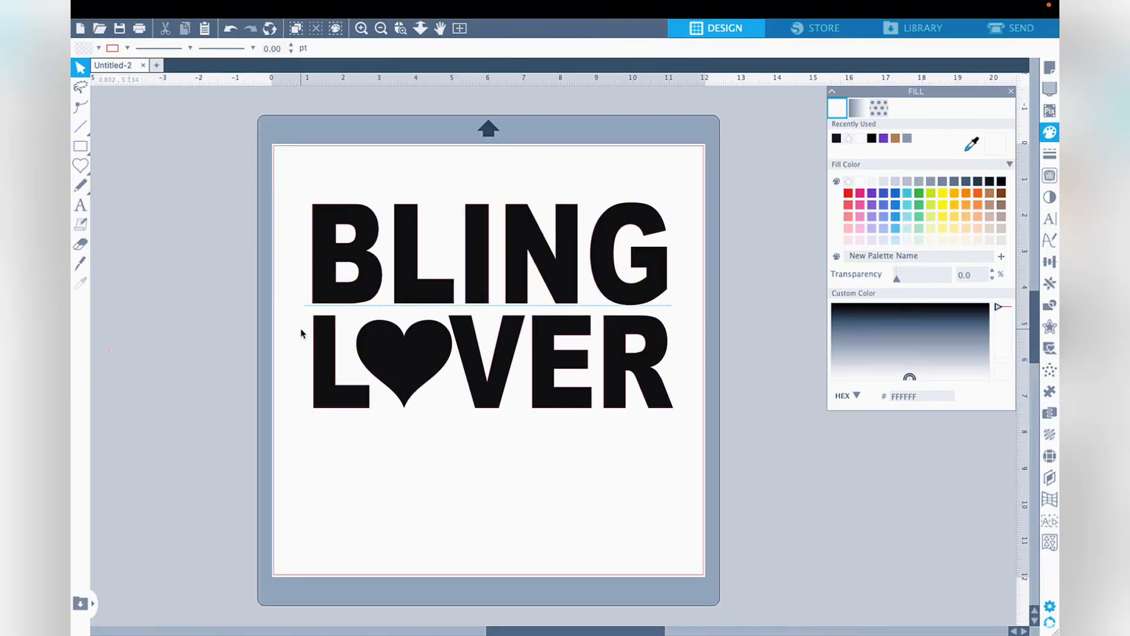
- Group the LOVER letters with the heart and nudge the group slightly to the right beneath BLING
left_click_drag(303, 334, 662, 407)
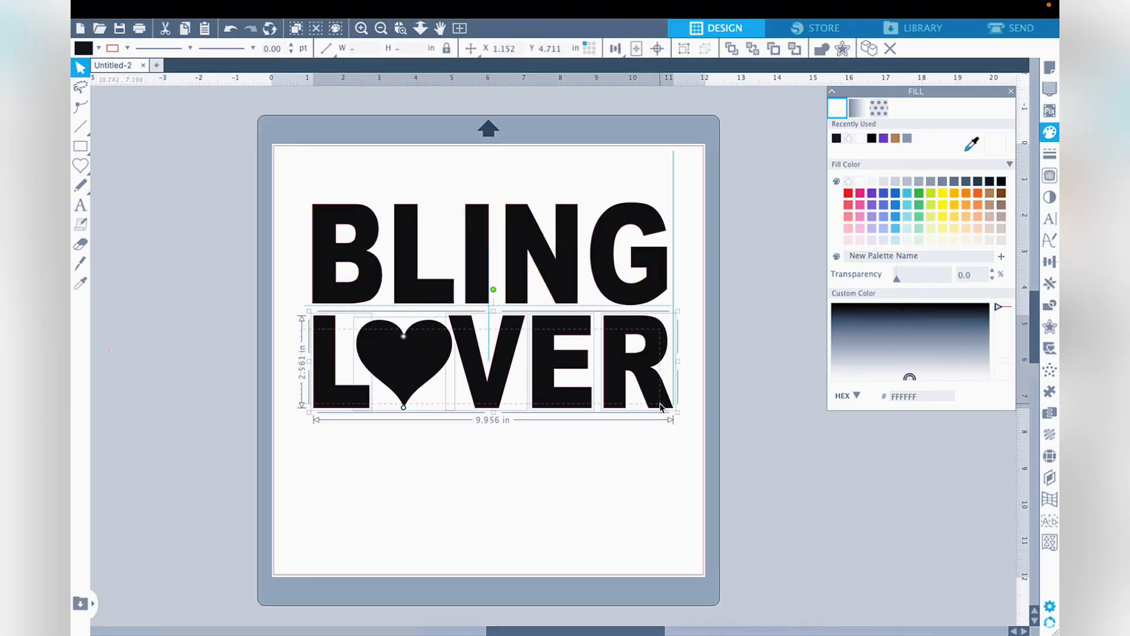
right_click(640, 382)
left_click(675, 605)
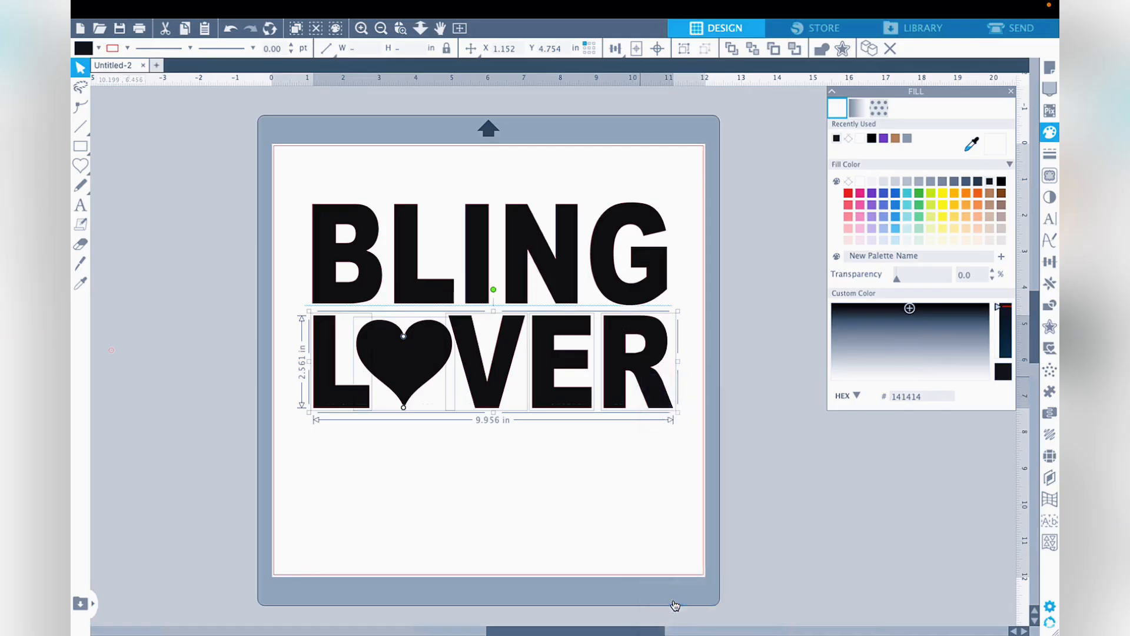
left_click(691, 489)
left_click_drag(646, 391, 650, 392)
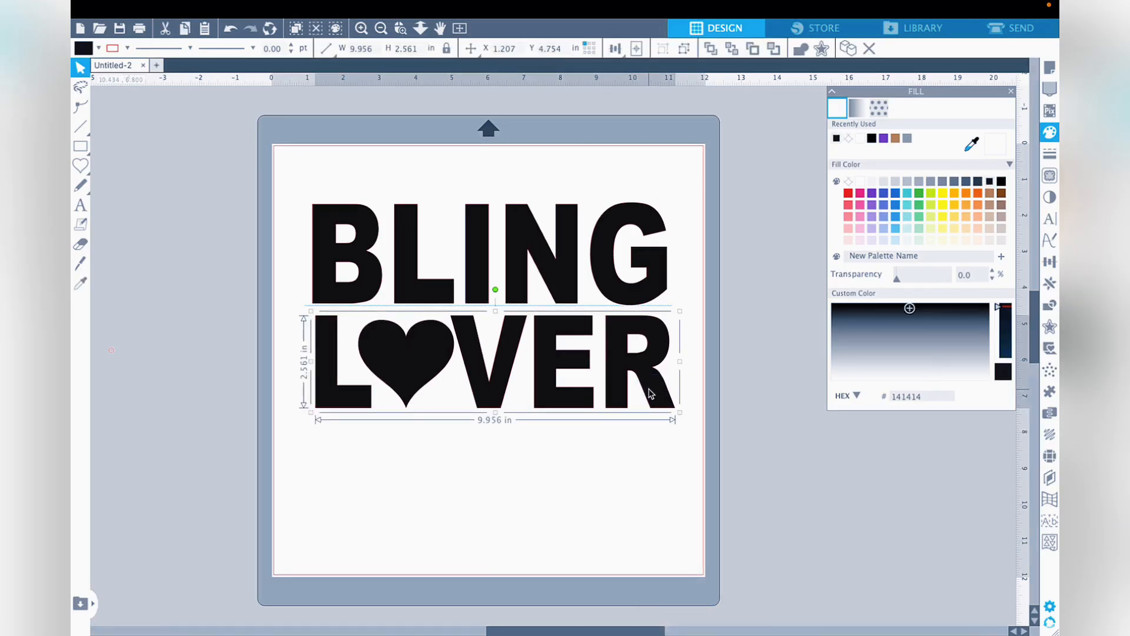
left_click(595, 179)
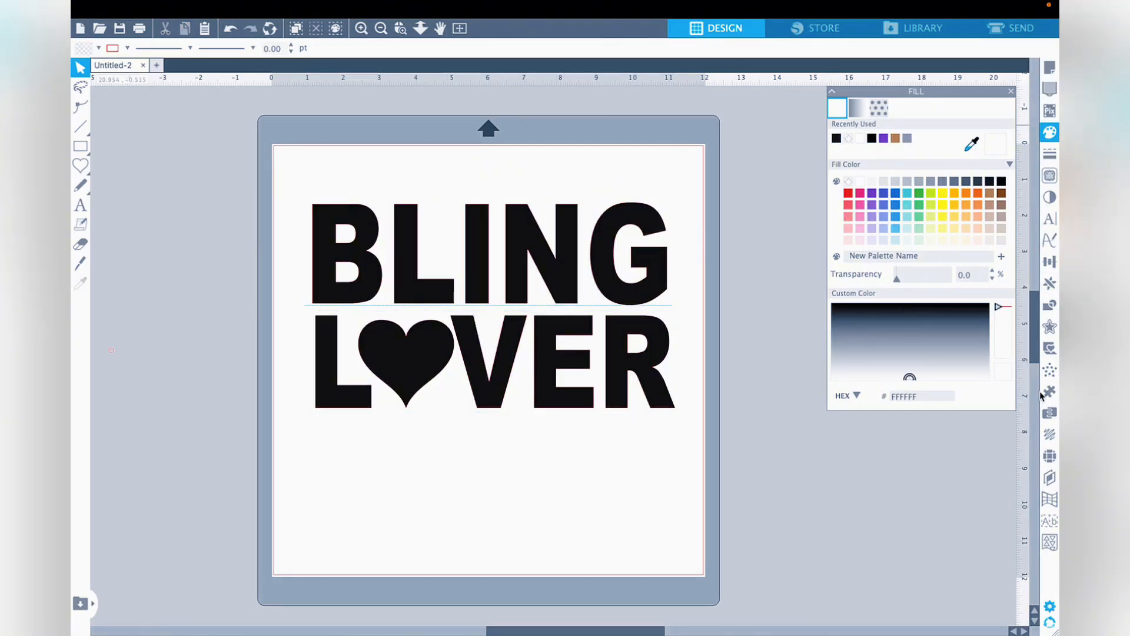
- Compare the Edge, linear and radial rhinestone effects on the BLING text and apply Linear Fill with 10ss stones
left_click(1050, 456)
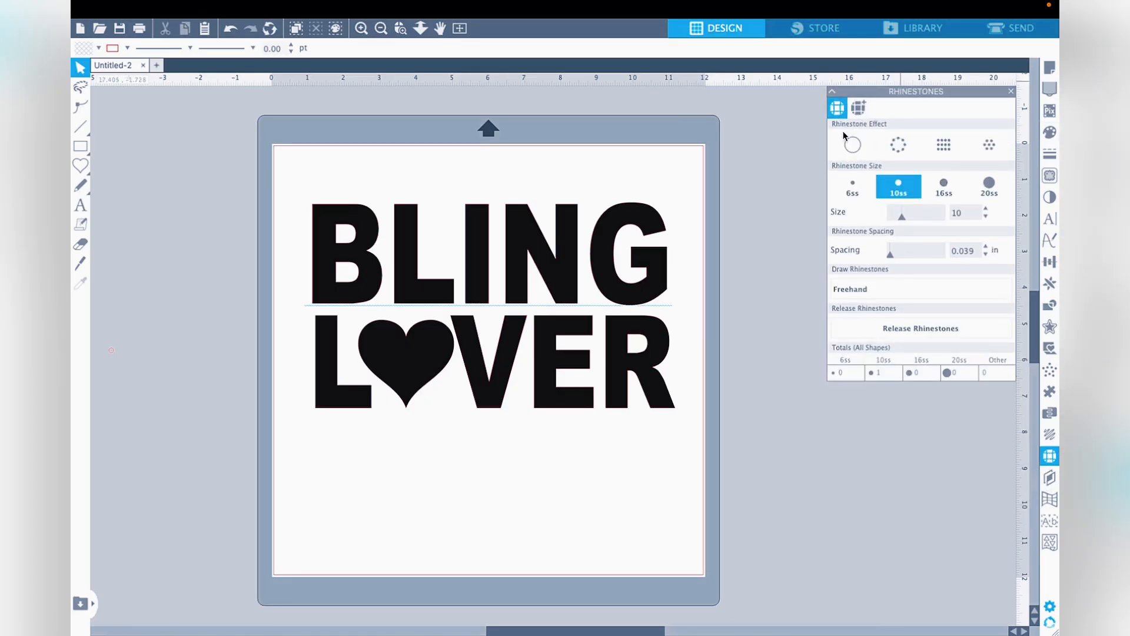
left_click(899, 146)
left_click(949, 149)
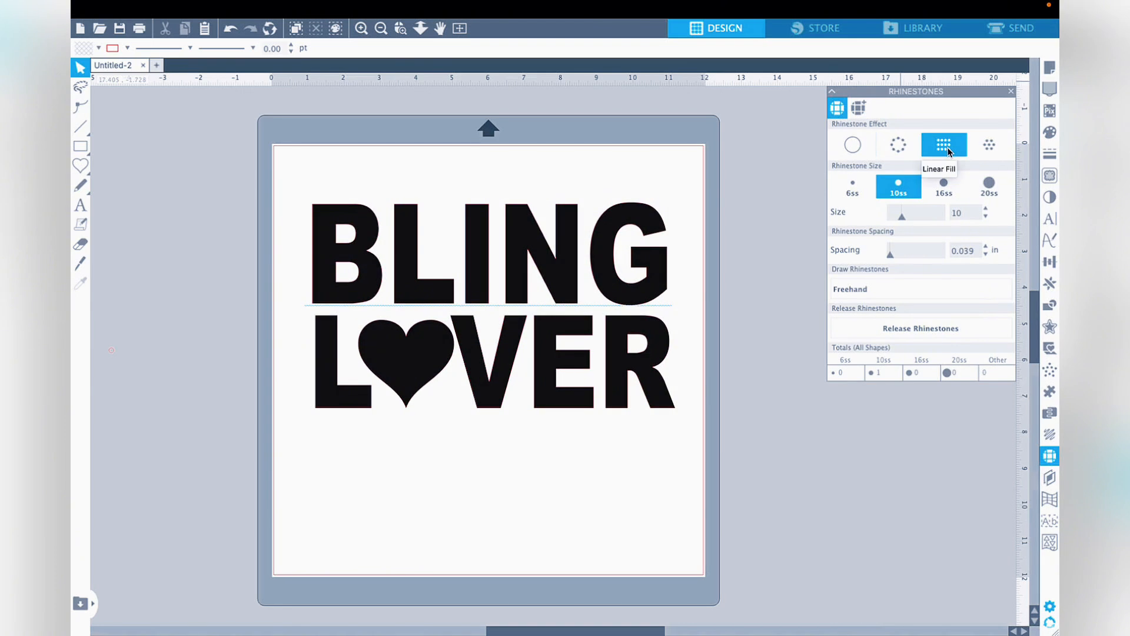
left_click(990, 147)
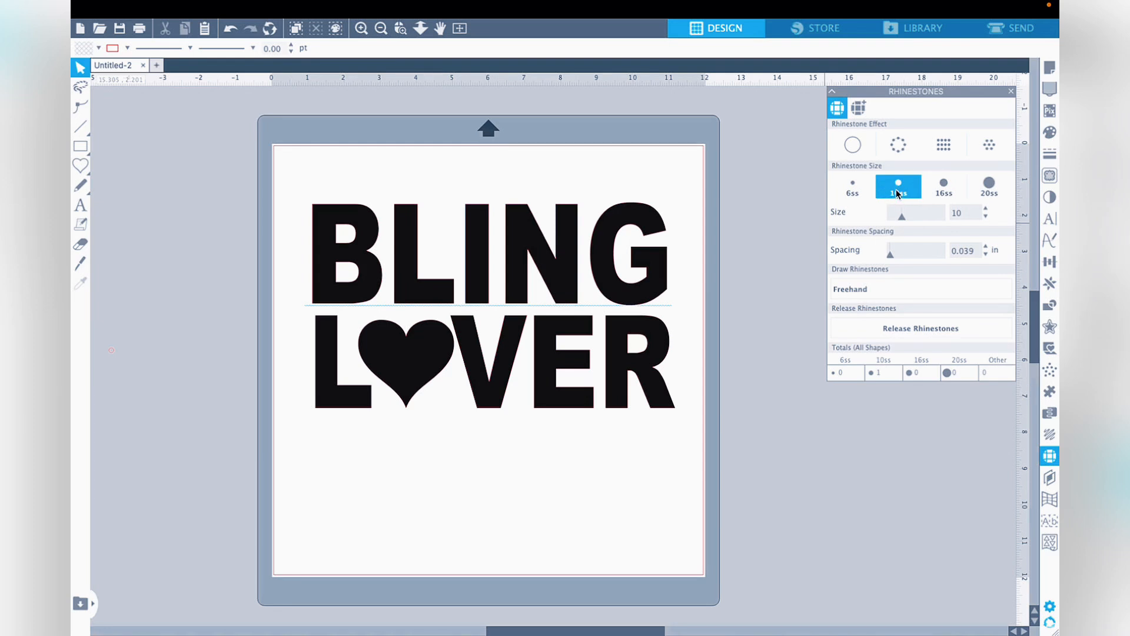
left_click(841, 289)
left_click(616, 288)
left_click(899, 145)
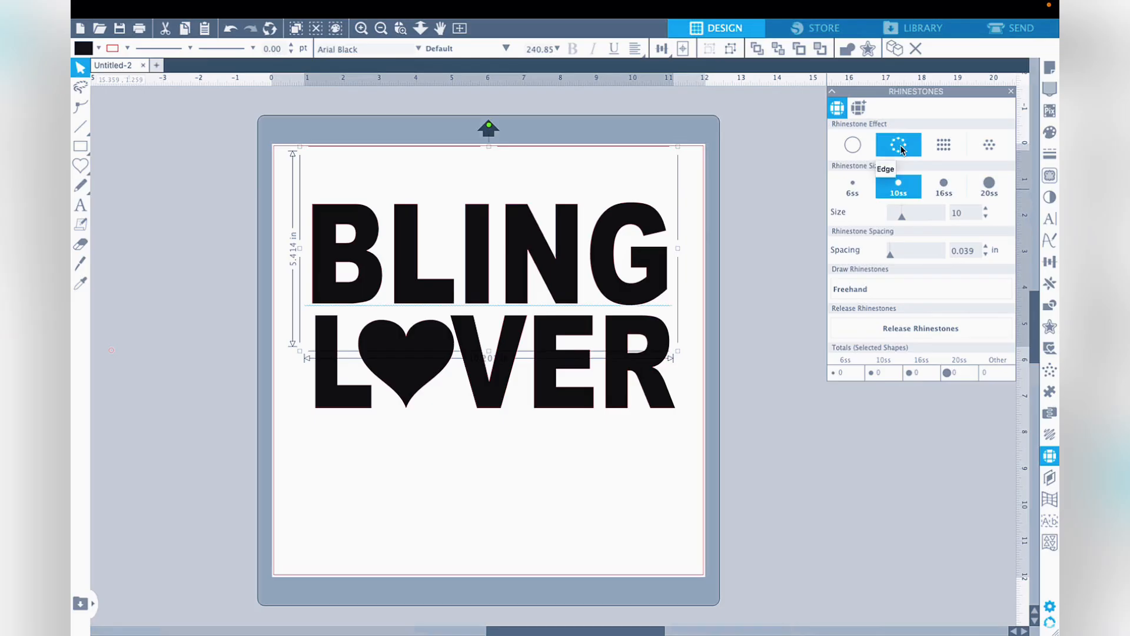
left_click(902, 149)
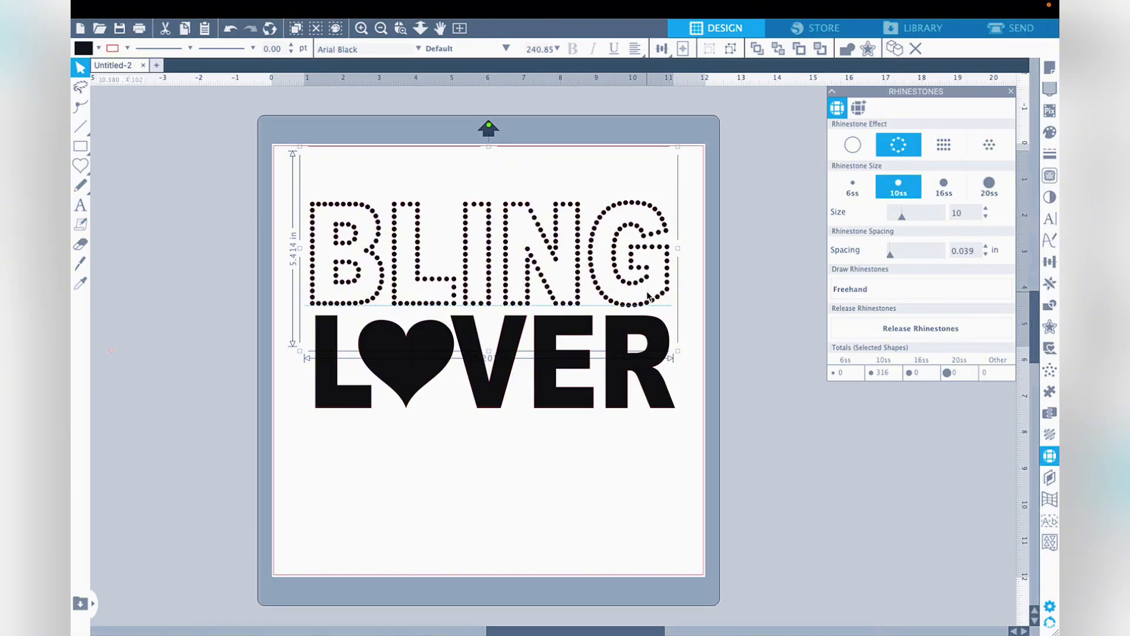
left_click(952, 144)
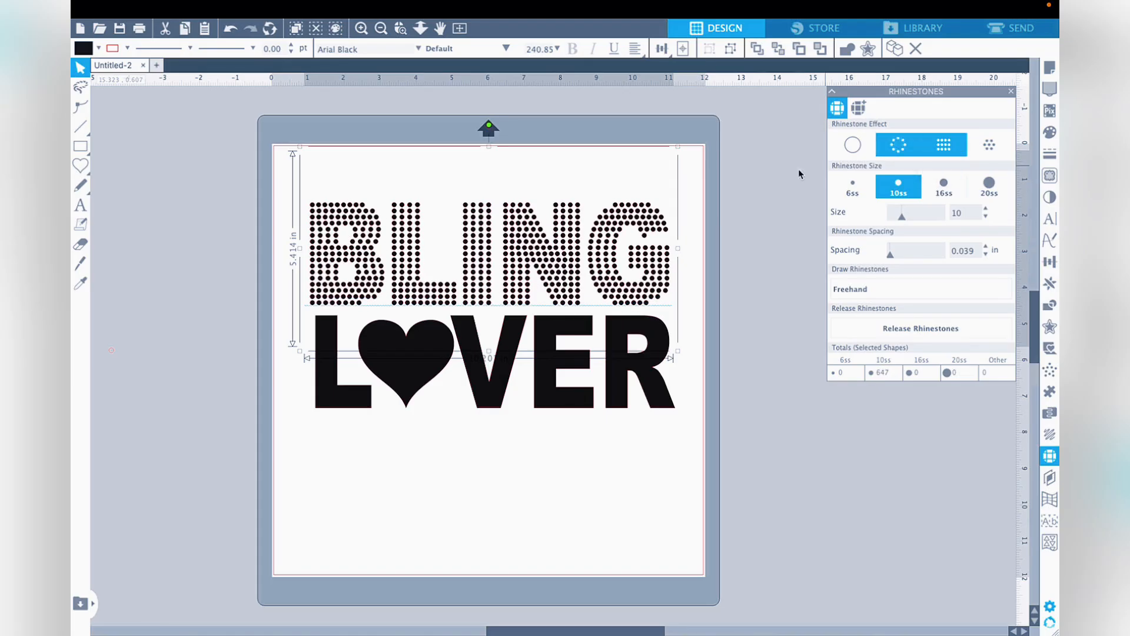
left_click(994, 147)
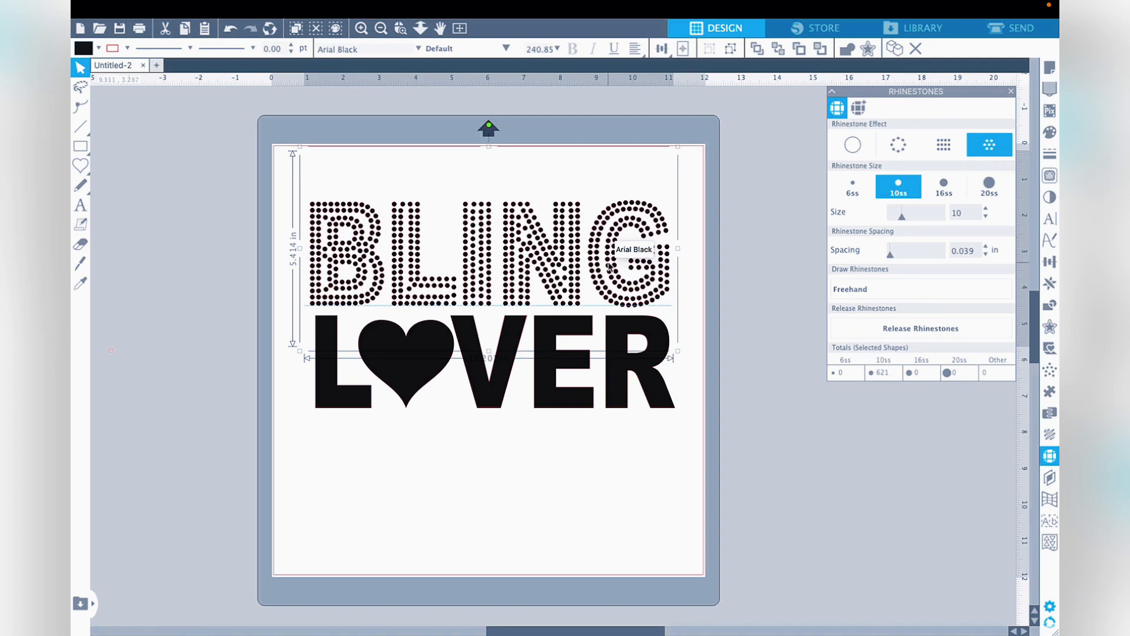
left_click(943, 153)
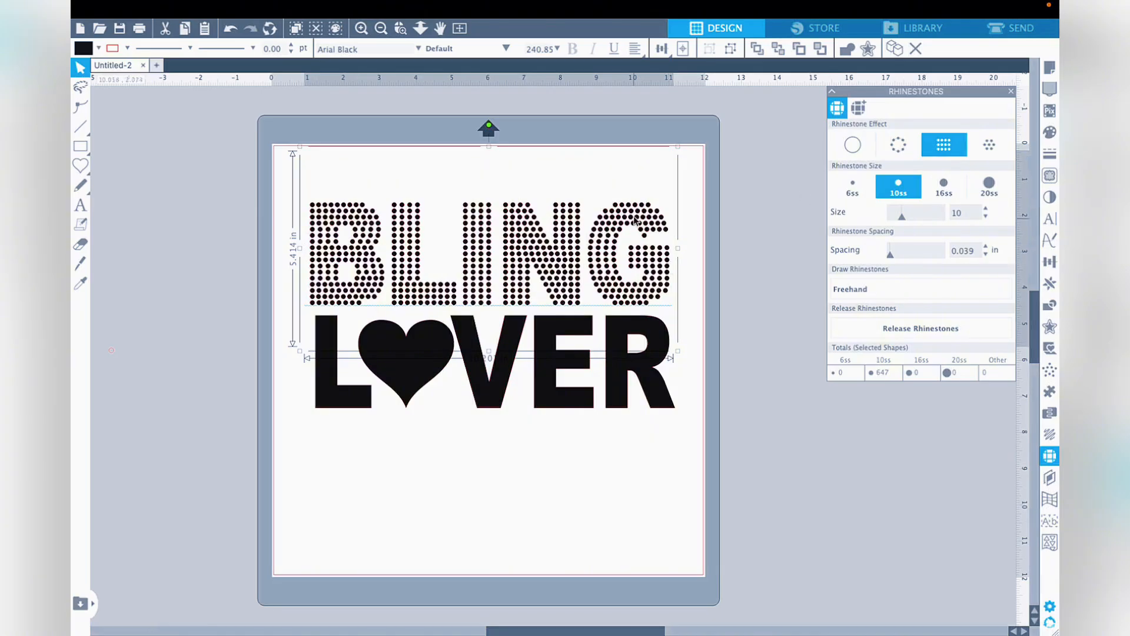
left_click(698, 199)
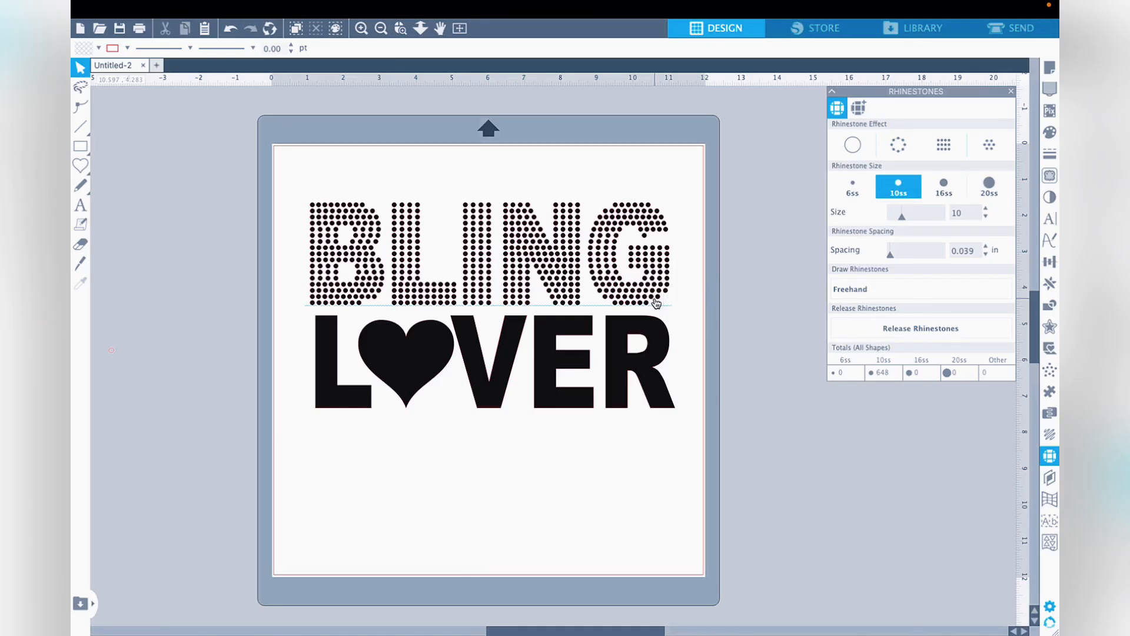
- Set the default fill colour to black for newly drawn rhinestones and return to the rhinestone settings
left_click(891, 288)
left_click(1050, 132)
left_click(836, 139)
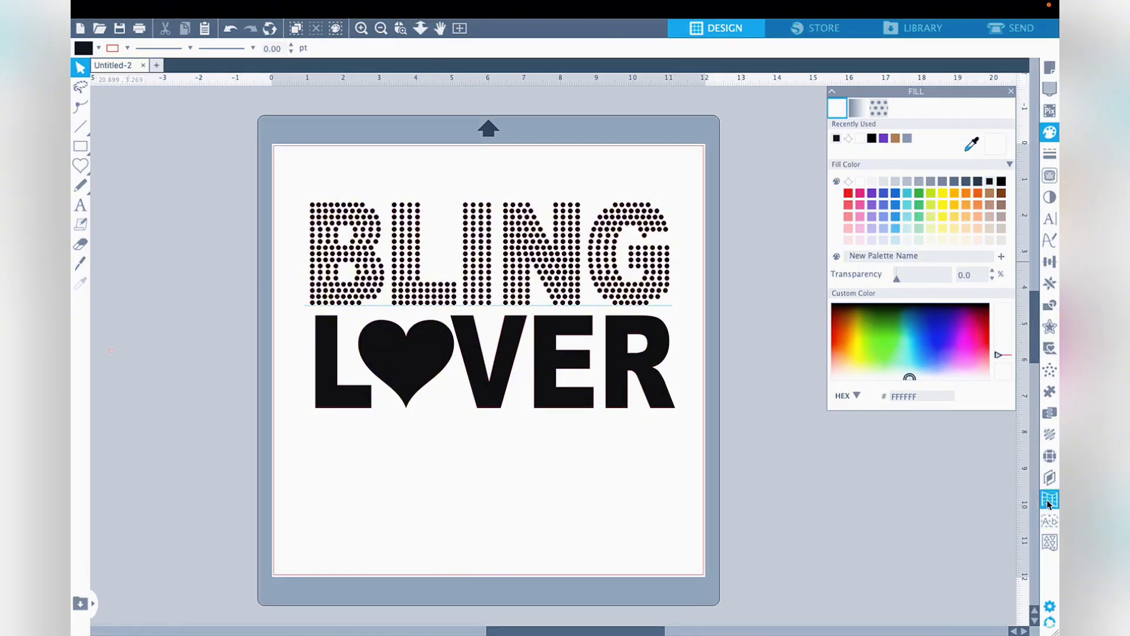
left_click(1050, 455)
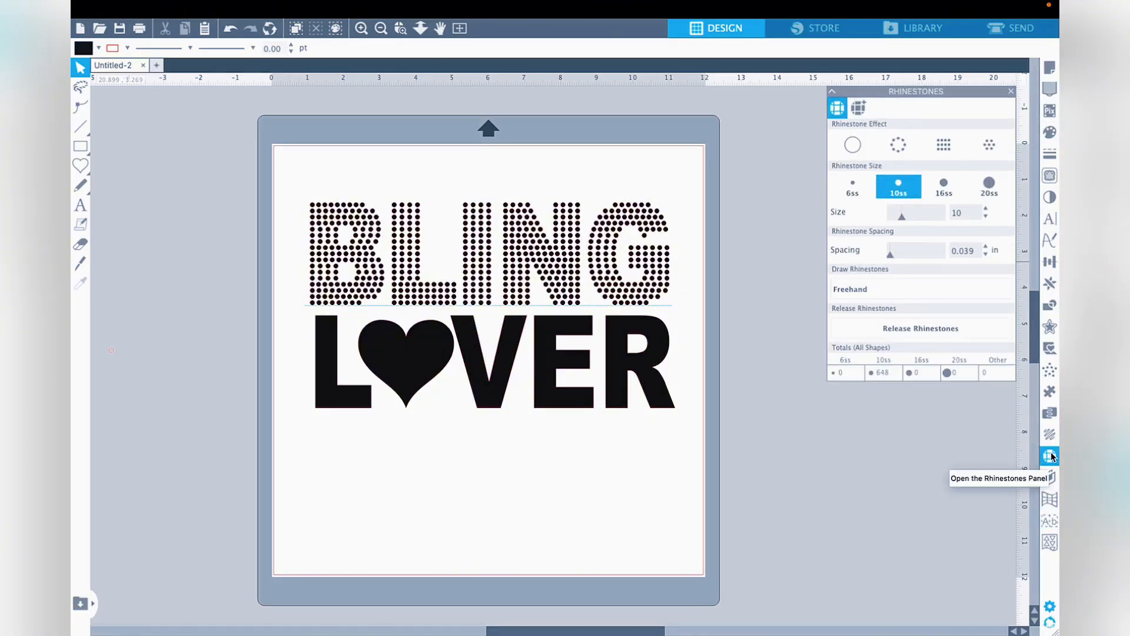
- Place single 10ss stones freehand in the gaps of the G: its upper-left curve, open end and lower-right curve
left_click(880, 290)
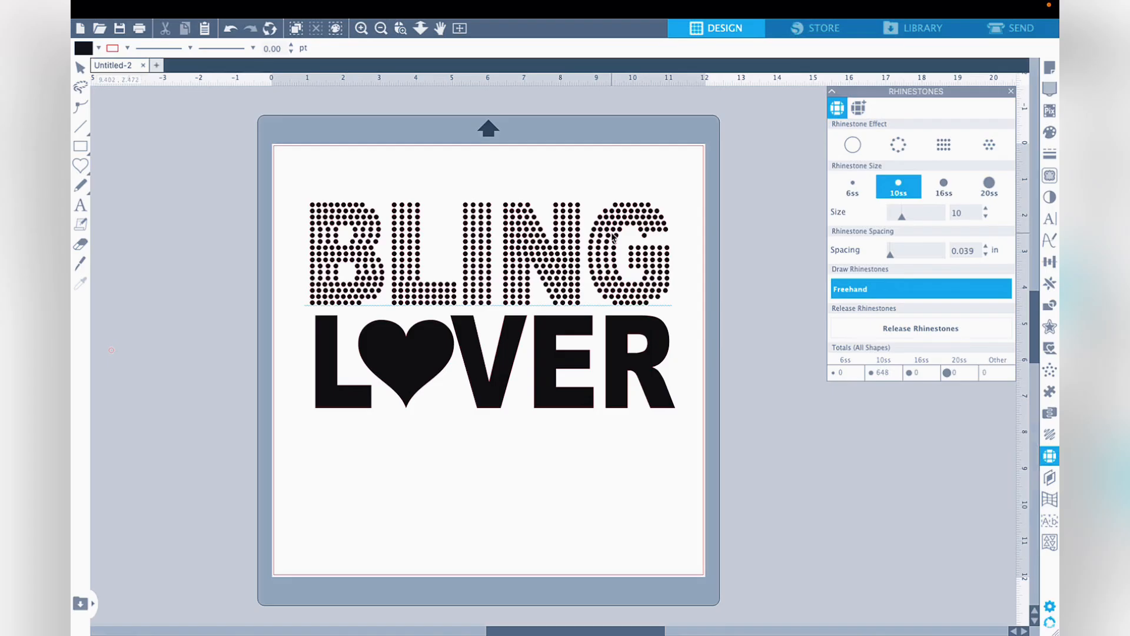
left_click(361, 30)
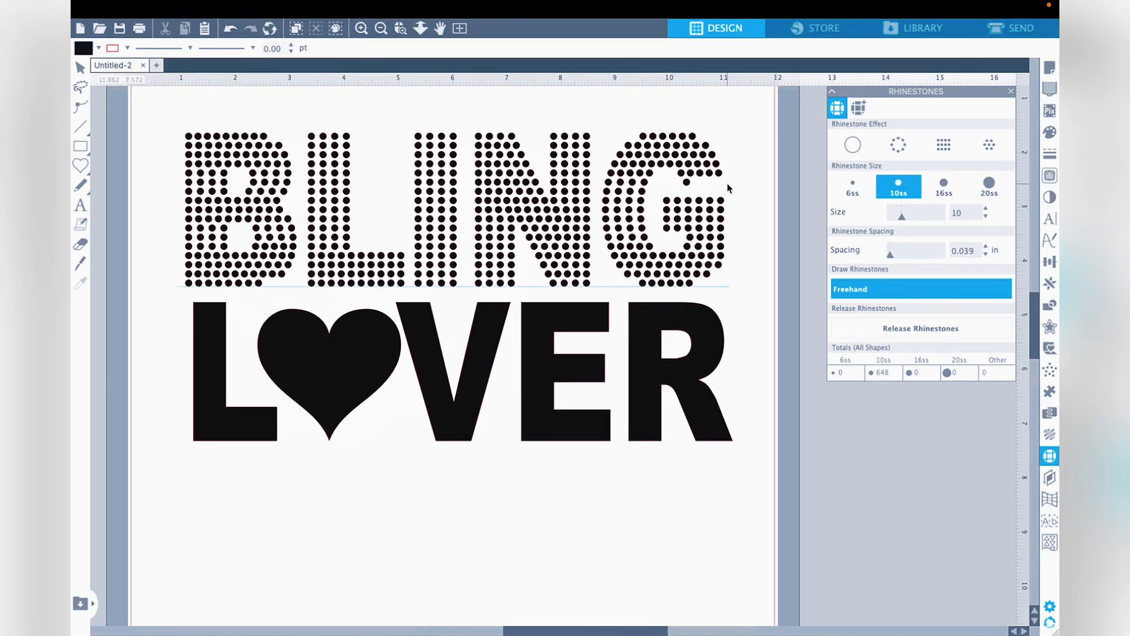
left_click(634, 137)
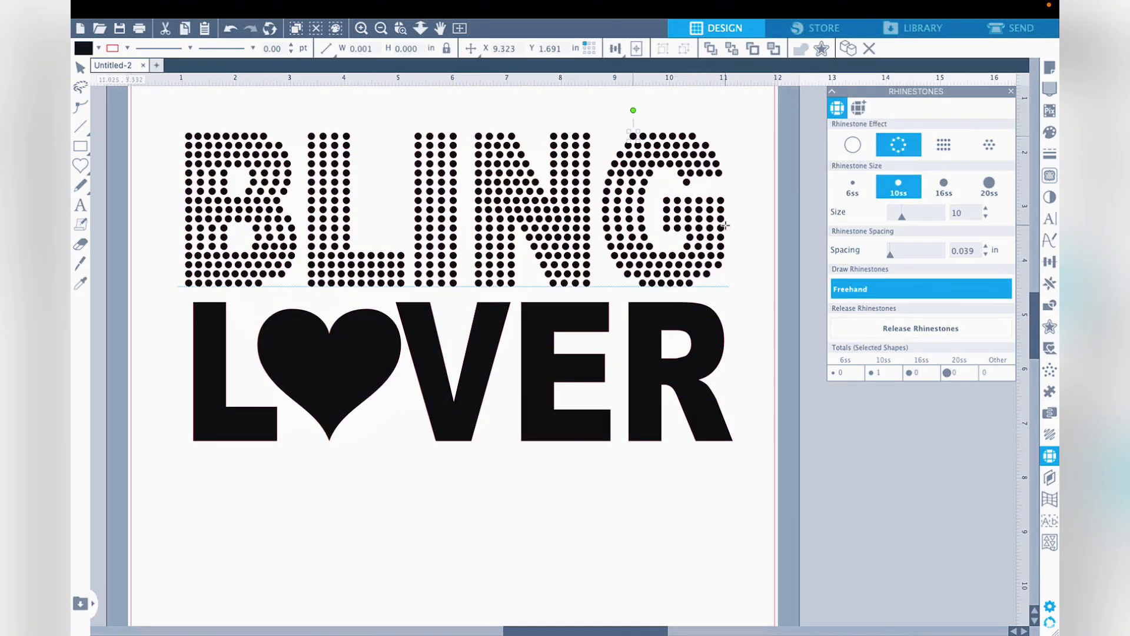
left_click(696, 182)
left_click(706, 182)
left_click(717, 180)
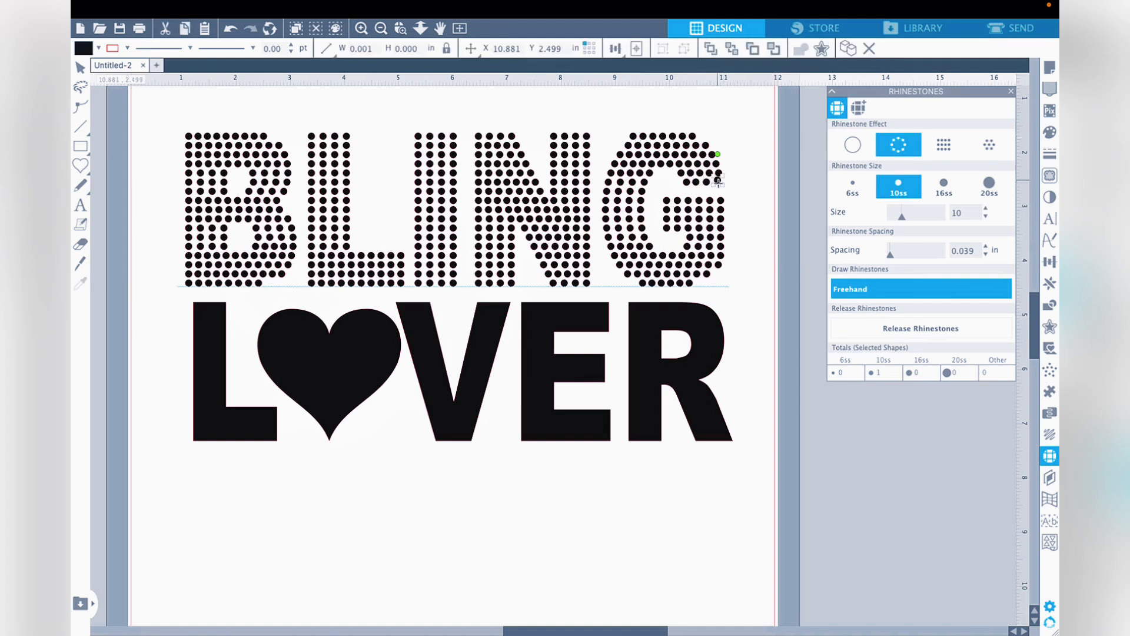
left_click(699, 284)
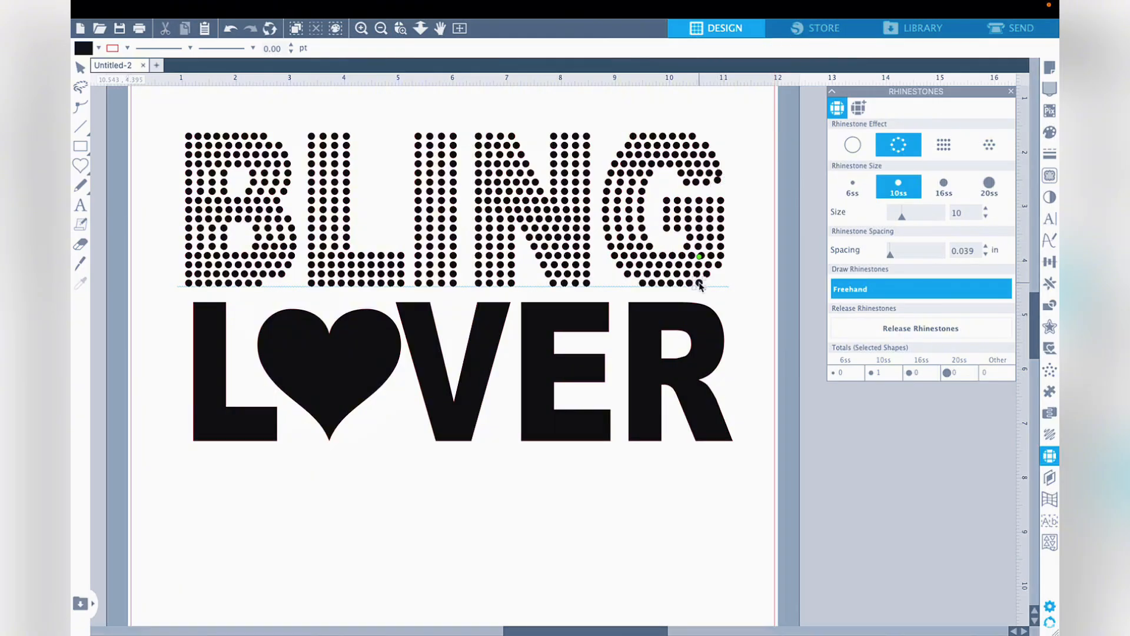
left_click(715, 274)
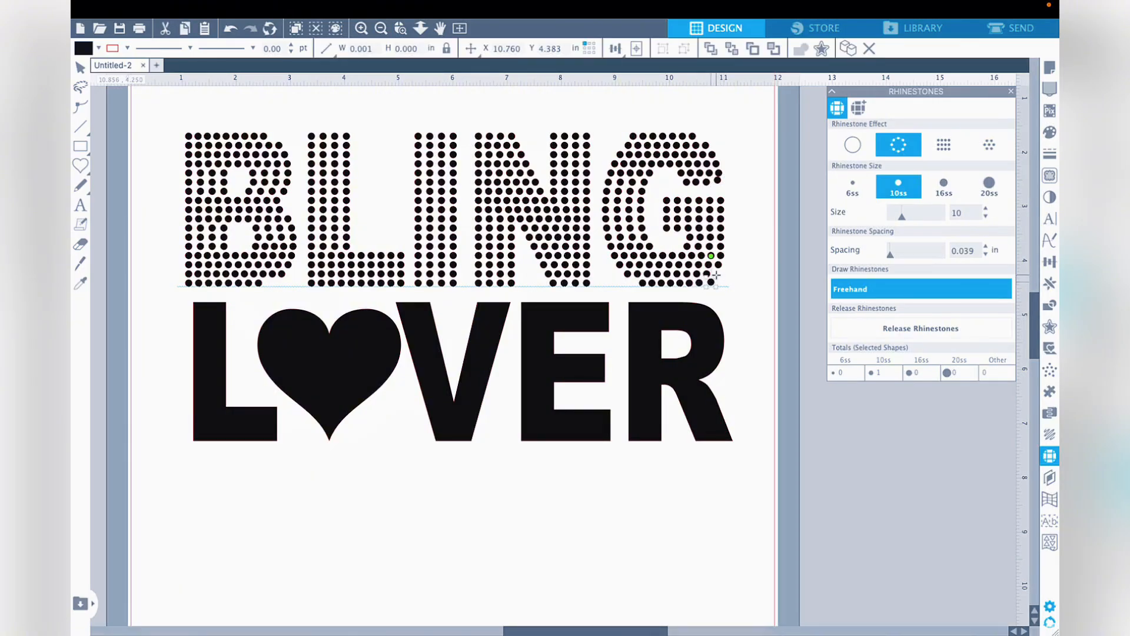
- Place single 10ss stones freehand at the upper-right and lower-right corners of the B
left_click(272, 136)
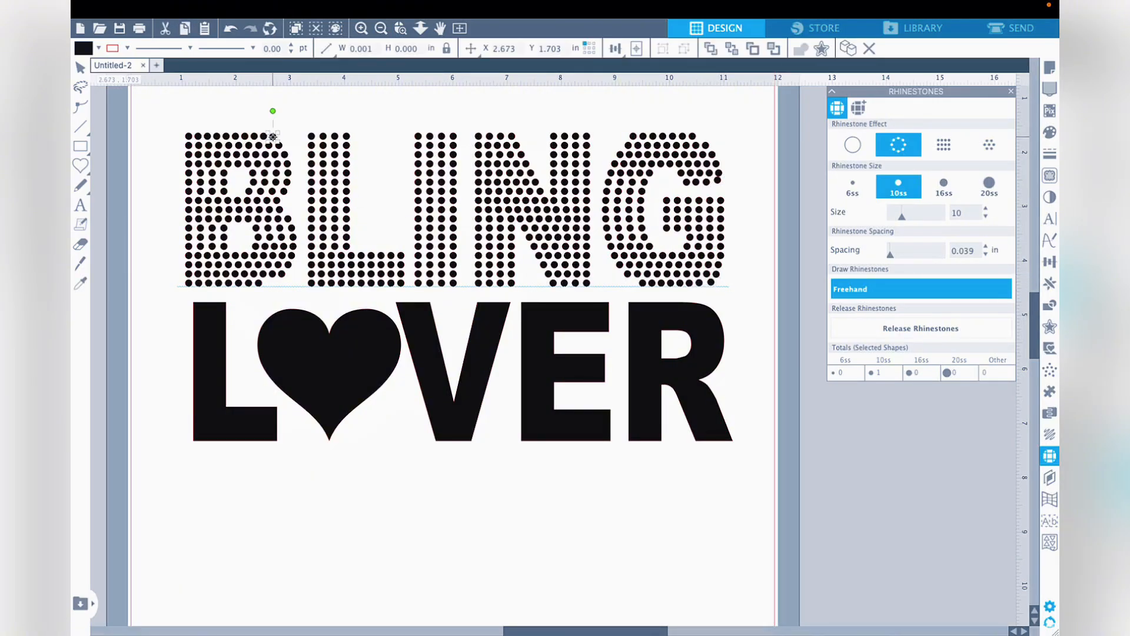
left_click(278, 280)
left_click(865, 294)
left_click(277, 279)
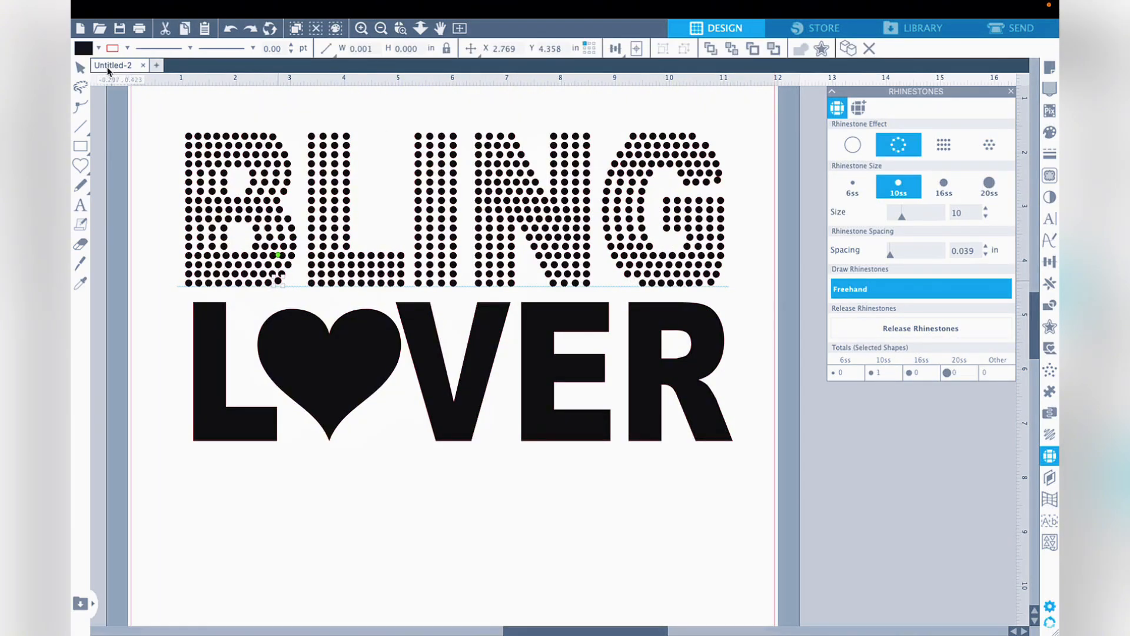
- Select the stones added at the B's right corners and nudge them into line with their rows
left_click(78, 69)
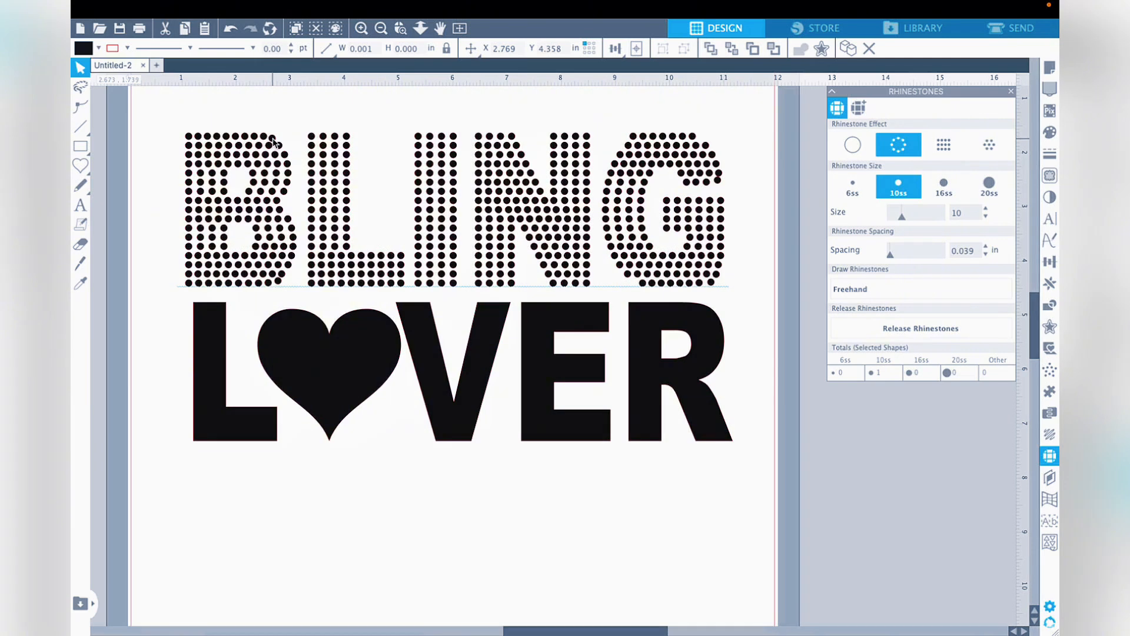
left_click(272, 139)
left_click(299, 141)
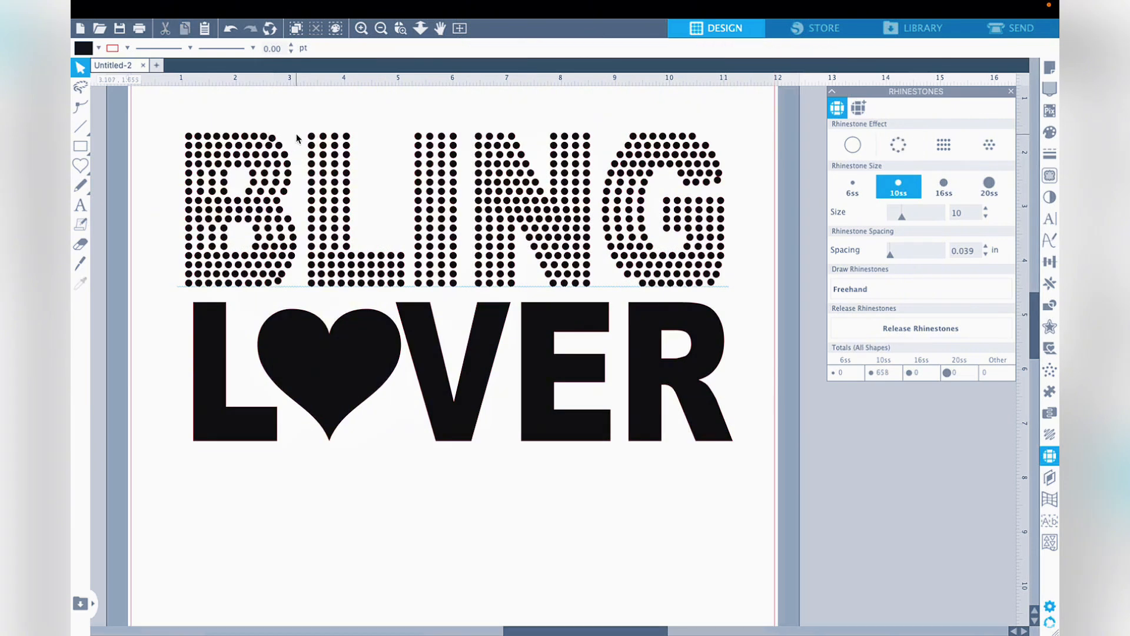
left_click(279, 287)
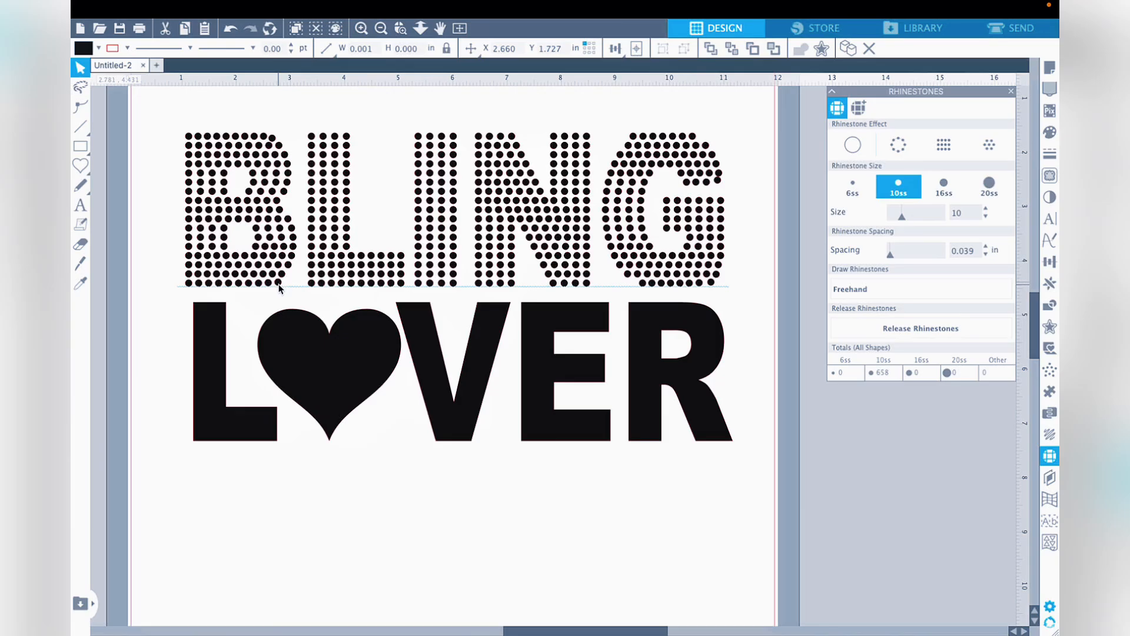
left_click(279, 287)
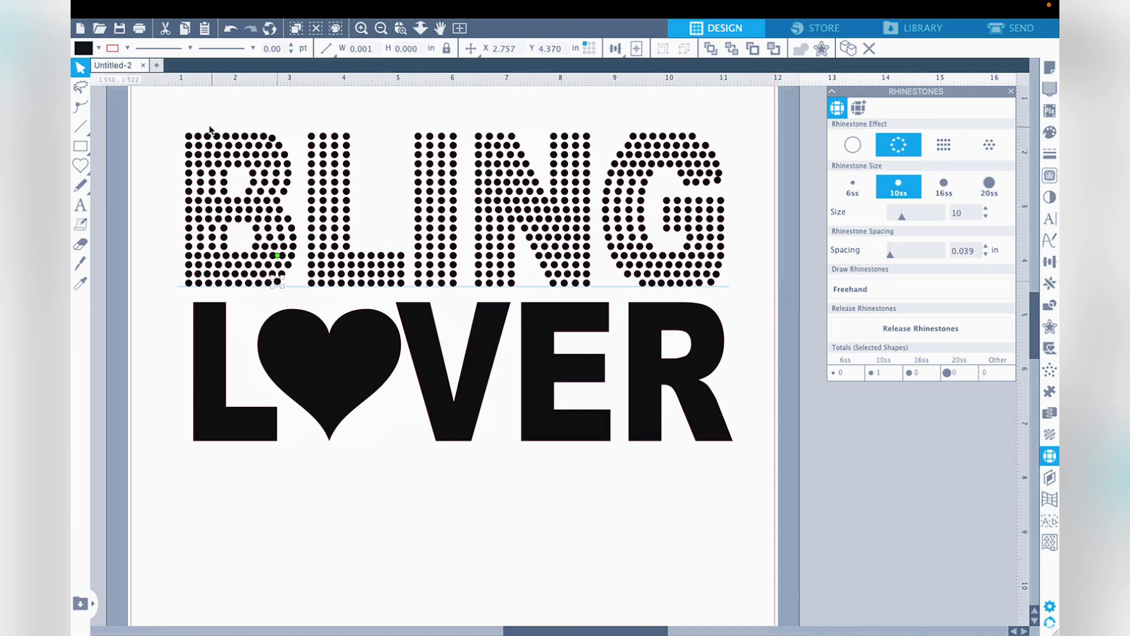
- Select all of the BLING stones and release the rhinestones so each stone can be edited separately
left_click_drag(160, 119, 733, 291)
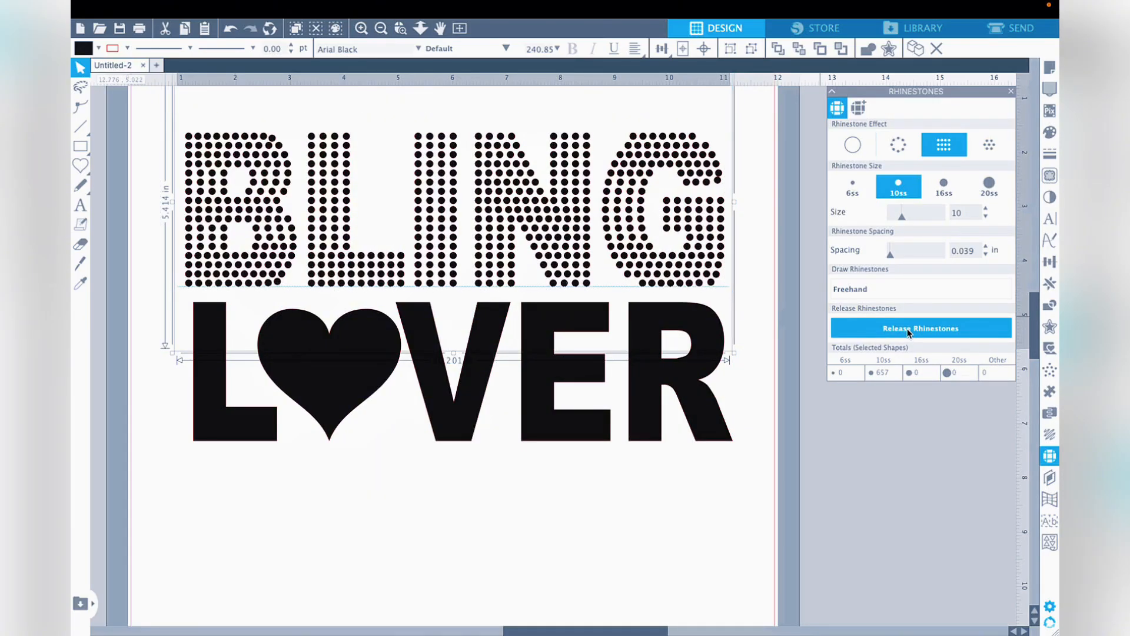
left_click(908, 331)
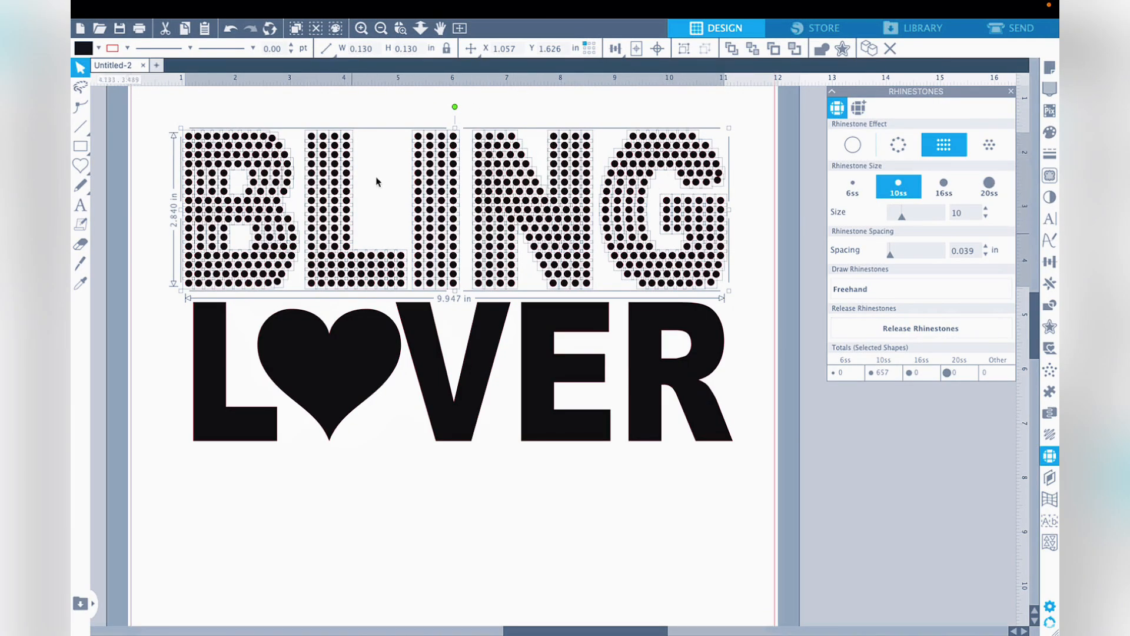
left_click(753, 294)
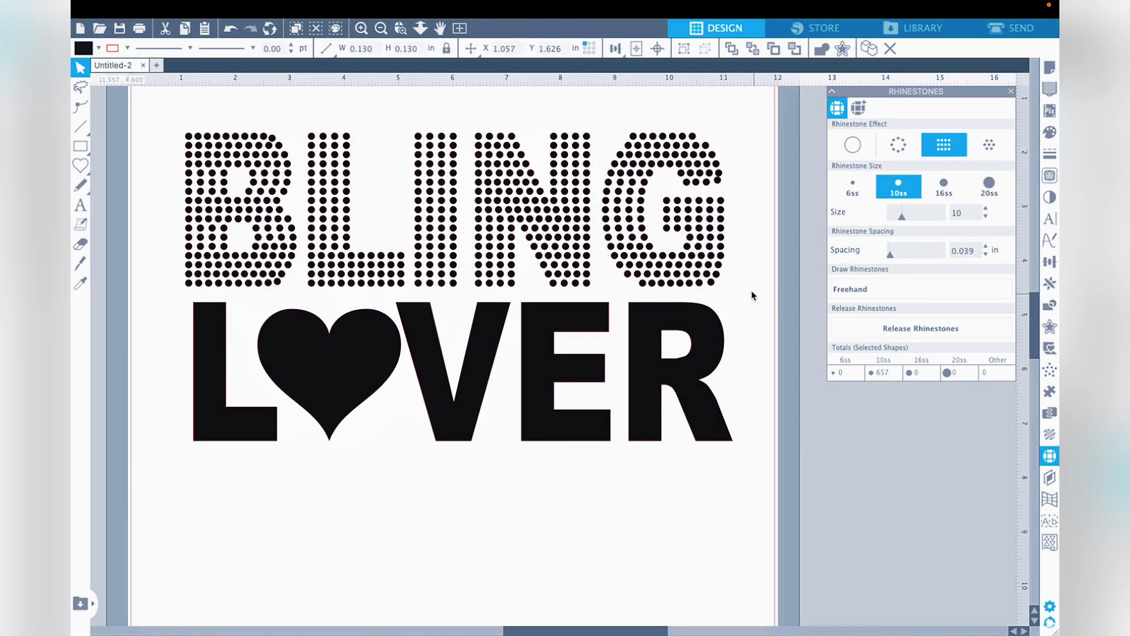
- Reposition individual stones along the G's upper curve and at its open end to even out their spacing
left_click(631, 150)
left_click(627, 145)
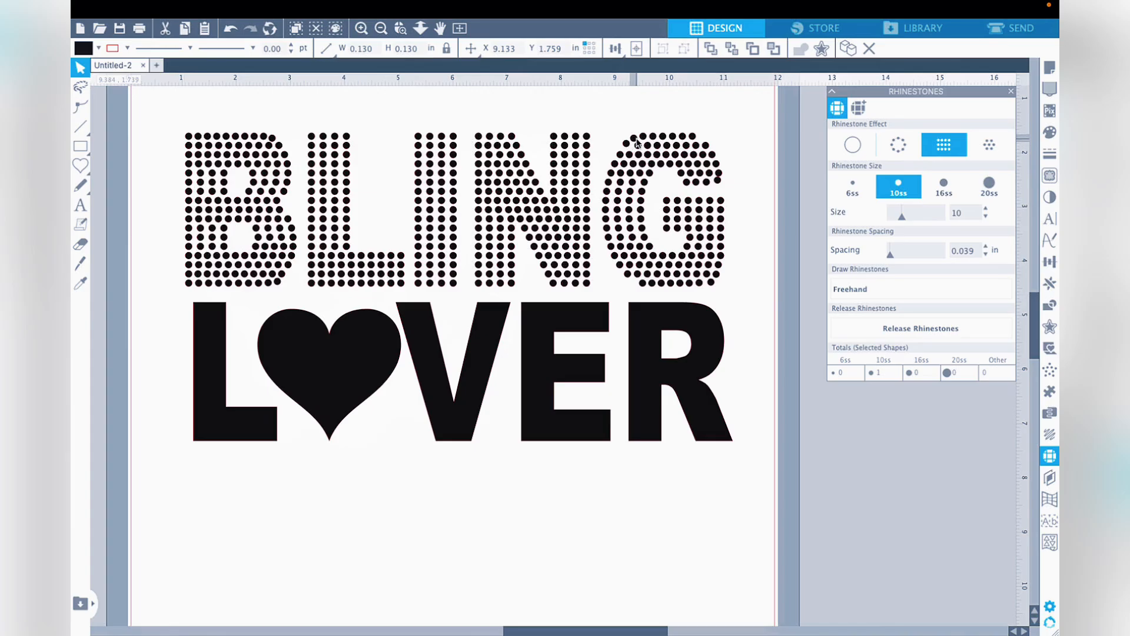
left_click(634, 139)
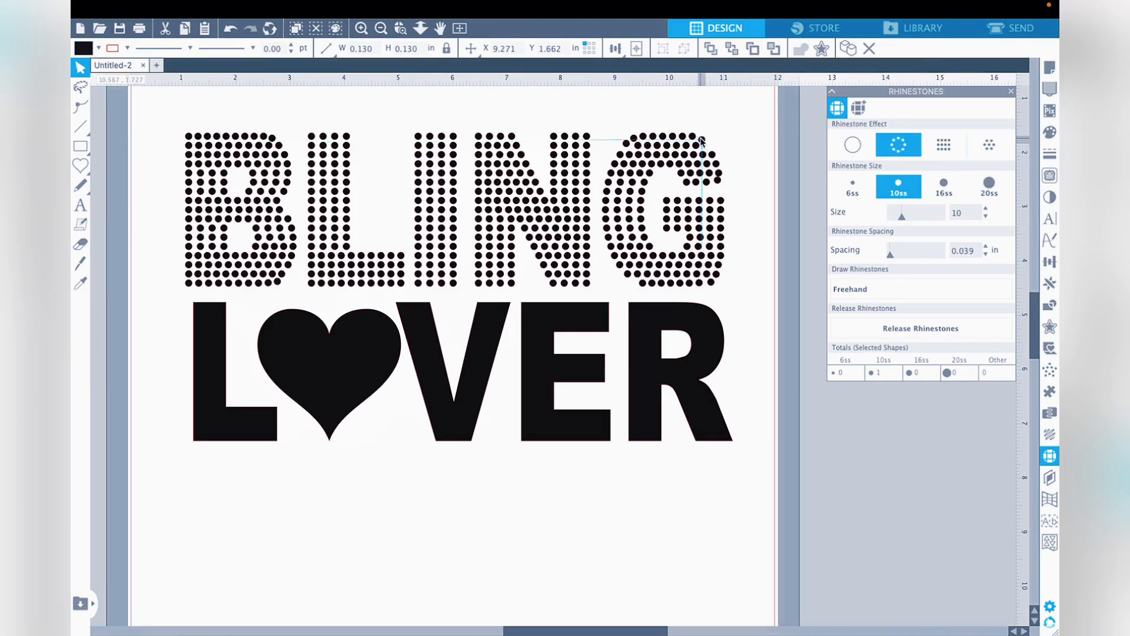
left_click(708, 147)
left_click_drag(699, 137, 717, 183)
left_click(755, 175)
left_click(725, 186)
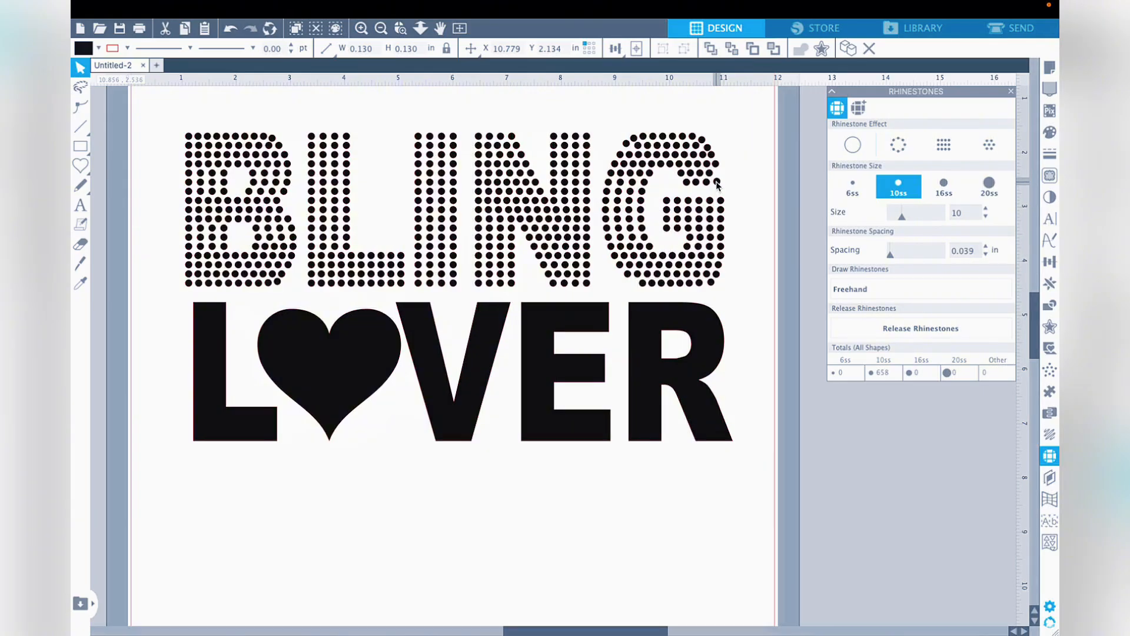
left_click(745, 186)
- Add one more 10ss stone freehand at the open end of the G and nudge it into the gap
left_click(849, 289)
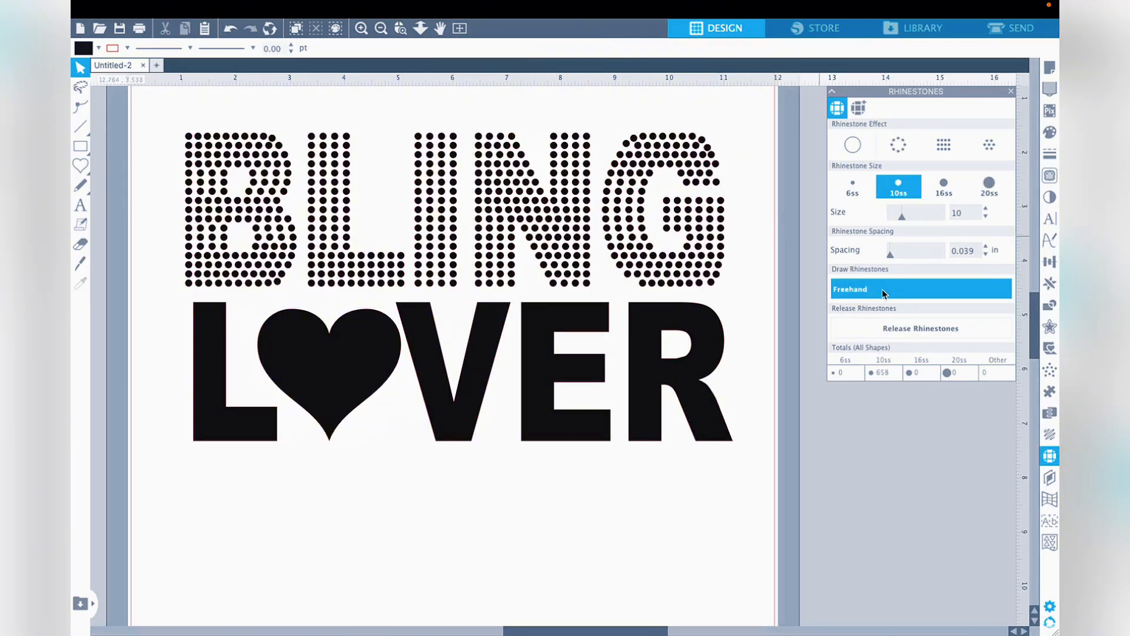
left_click(716, 171)
left_click(81, 68)
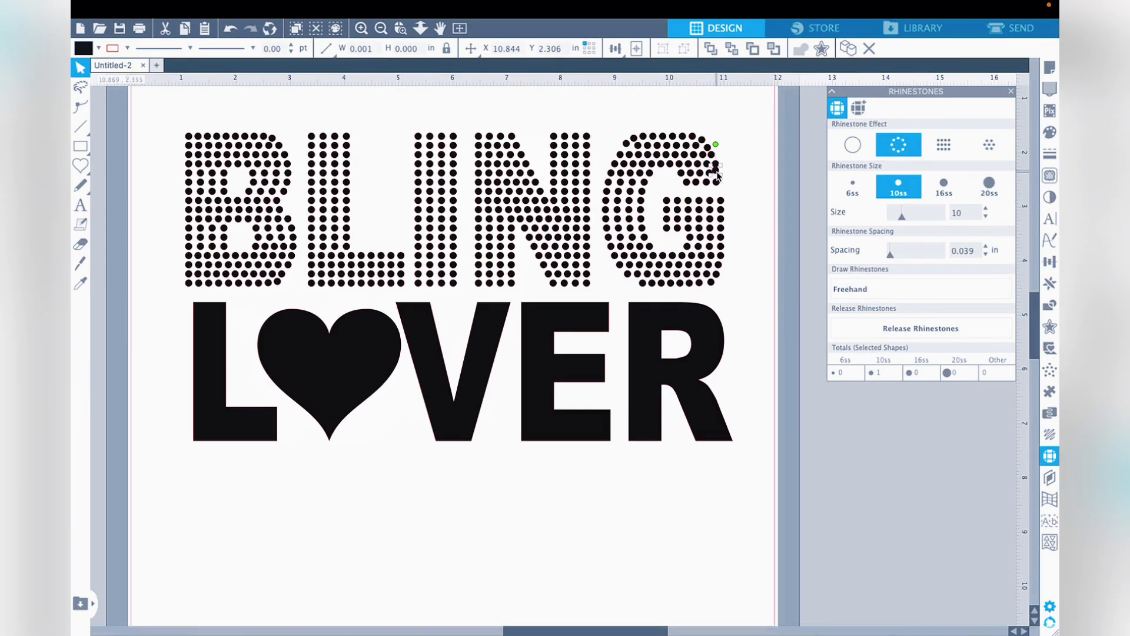
left_click_drag(718, 175, 719, 177)
left_click(737, 183)
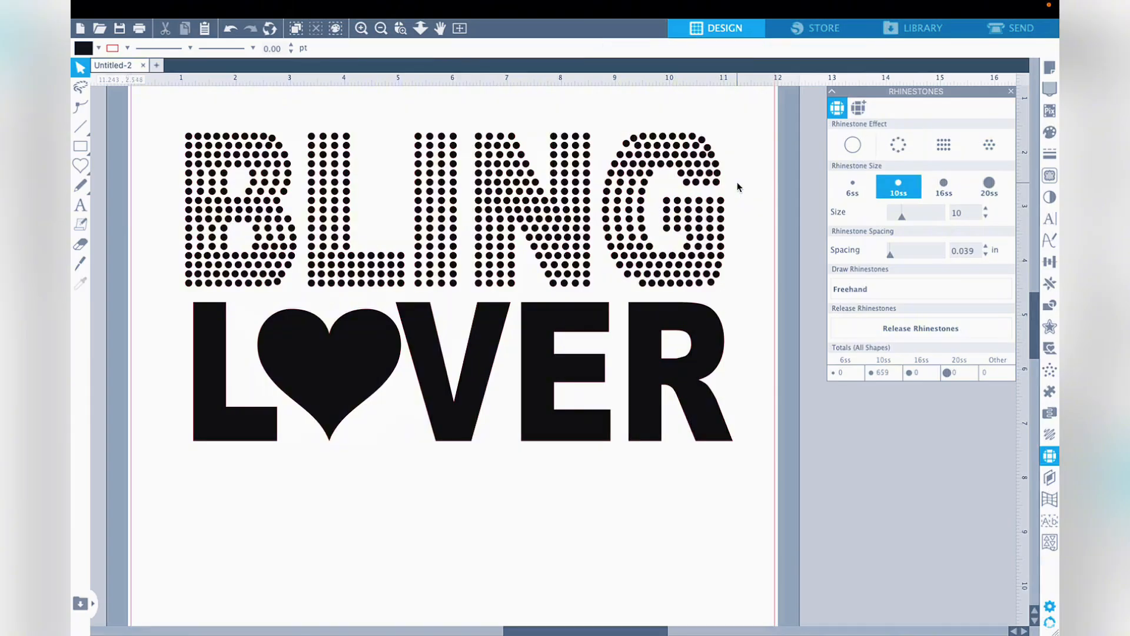
- Fine-tune the position of the stone on the G's upper-left curve
left_click_drag(627, 144, 627, 145)
left_click(687, 112)
left_click(637, 152)
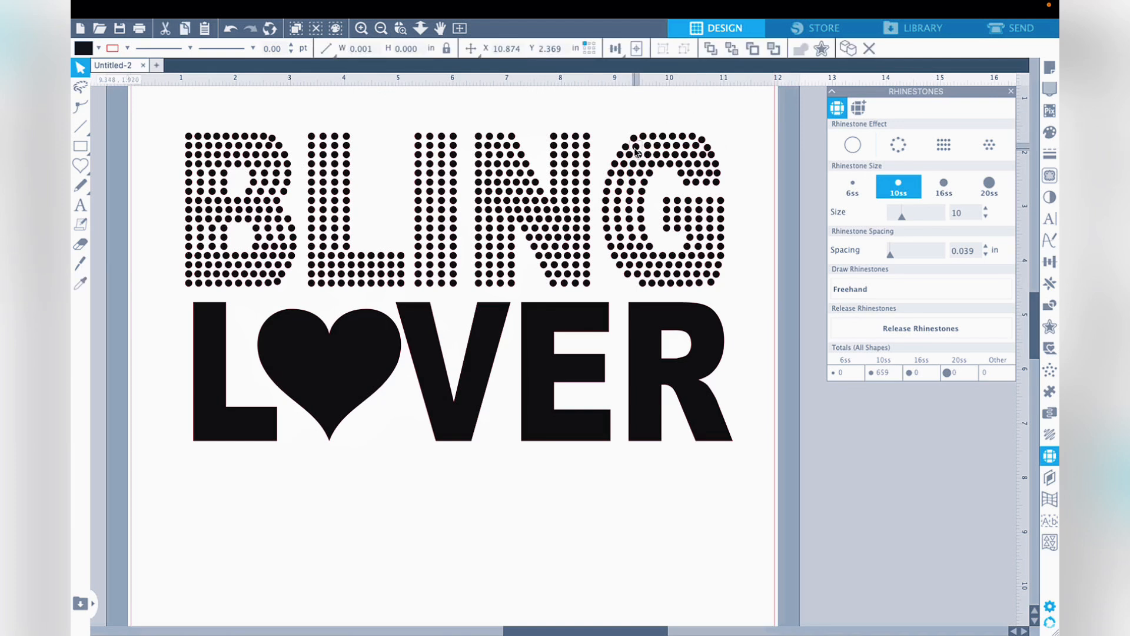
- Nudge a stone on the G's upper curve to even out its spacing
left_click(635, 152)
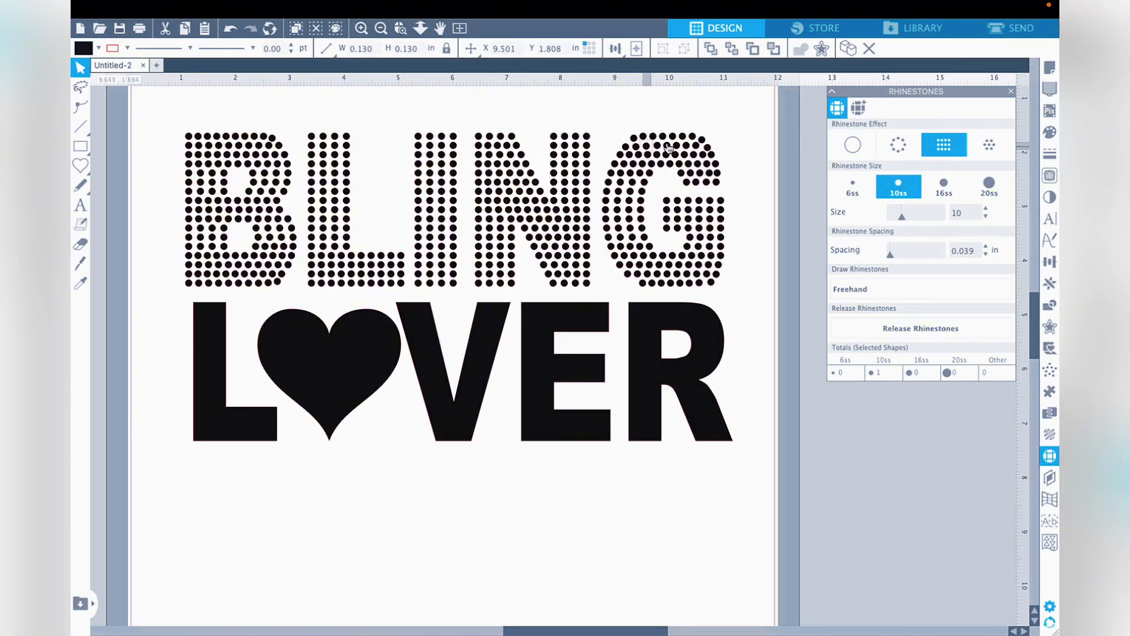
left_click(734, 139)
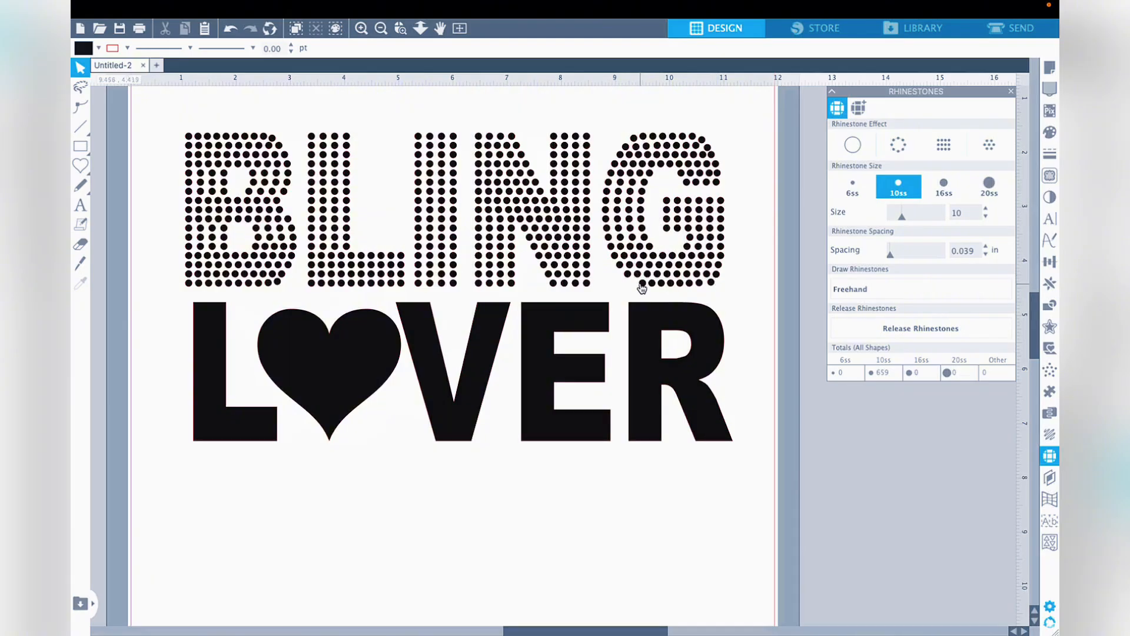
- Add one 10ss stone freehand at the start of the G's bottom row and shift it into line with that row
left_click(885, 289)
left_click(631, 280)
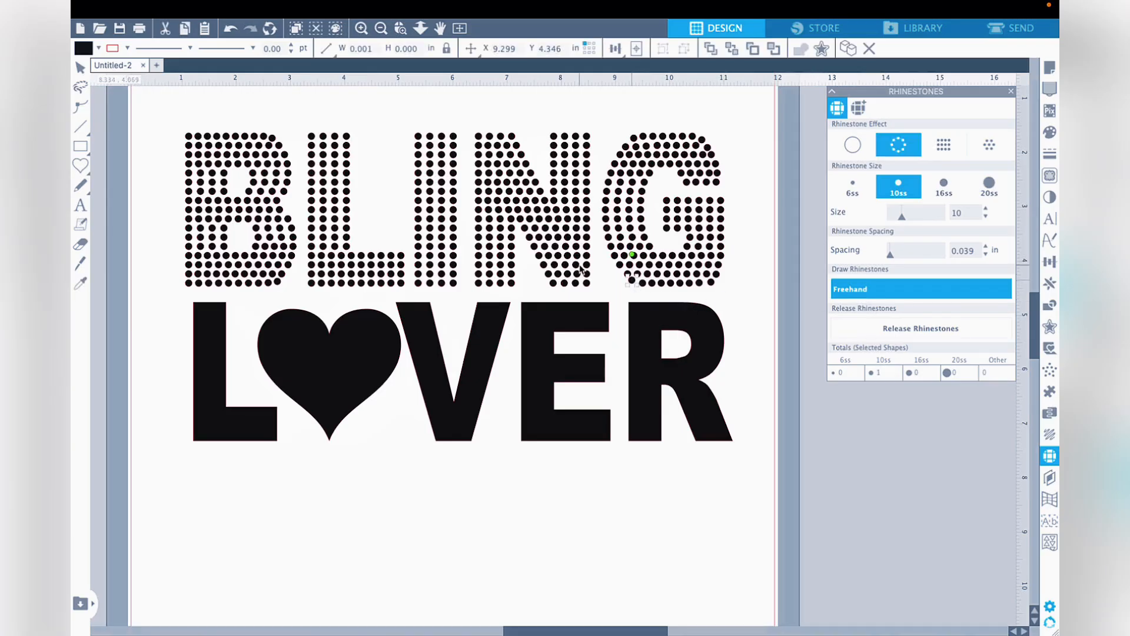
key("Escape")
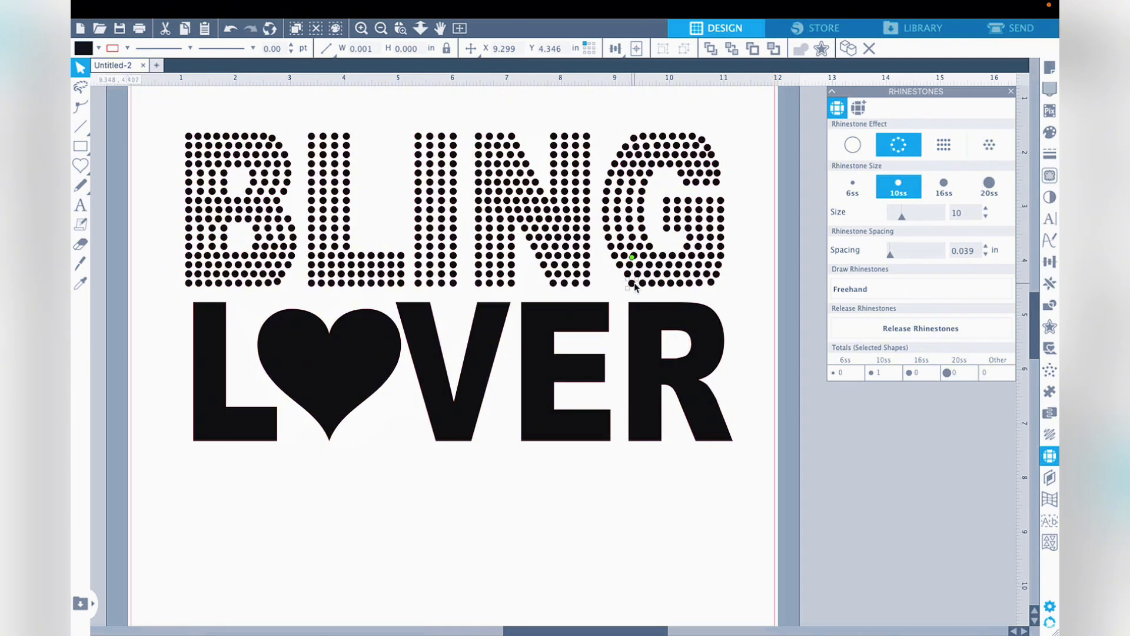
left_click(754, 261)
- Reposition the neighbouring stones on the G's lower-left curve to close the uneven gaps around the added stone
left_click(628, 275)
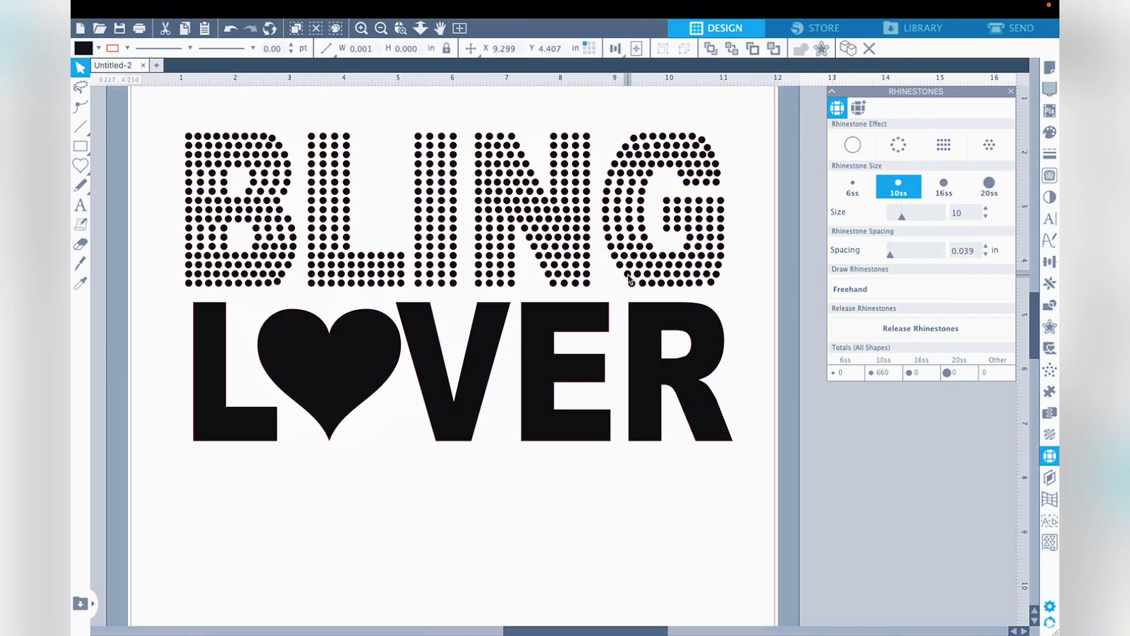
left_click_drag(625, 274, 624, 275)
left_click(730, 256)
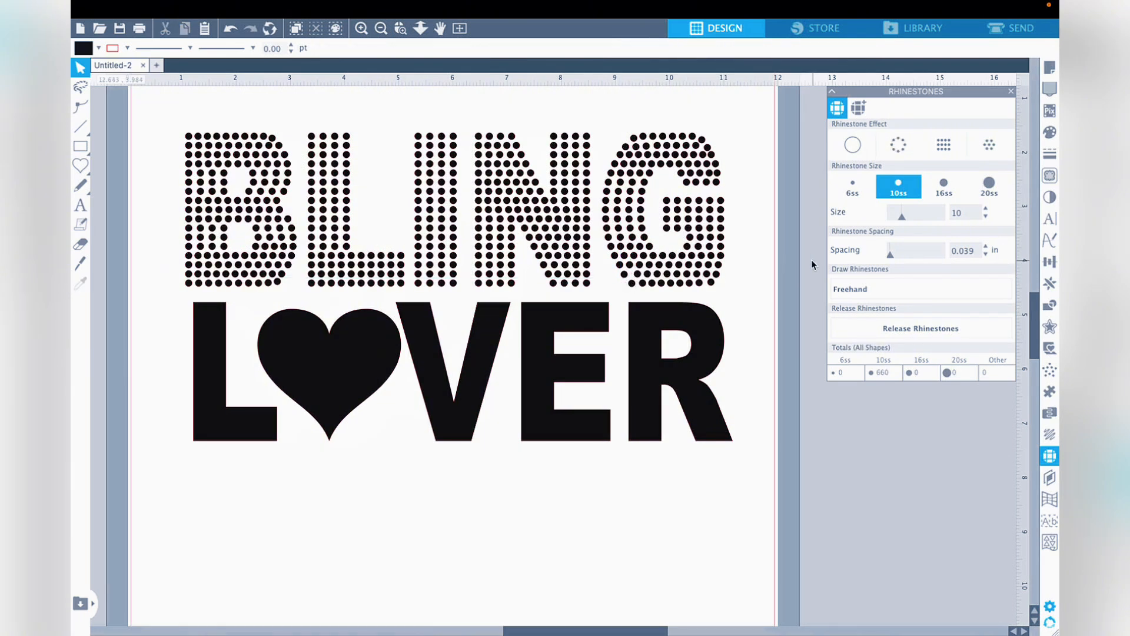
left_click(639, 275)
left_click_drag(638, 275, 646, 276)
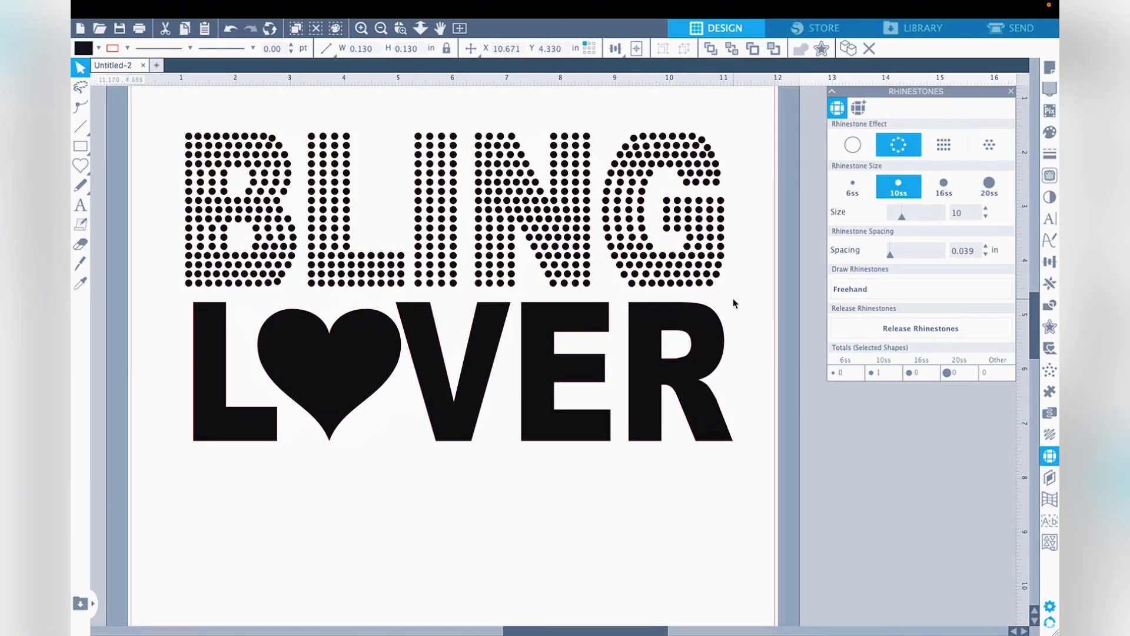
- Reposition individual stones along the G's lower-right curve to even out their spacing
left_click(732, 298)
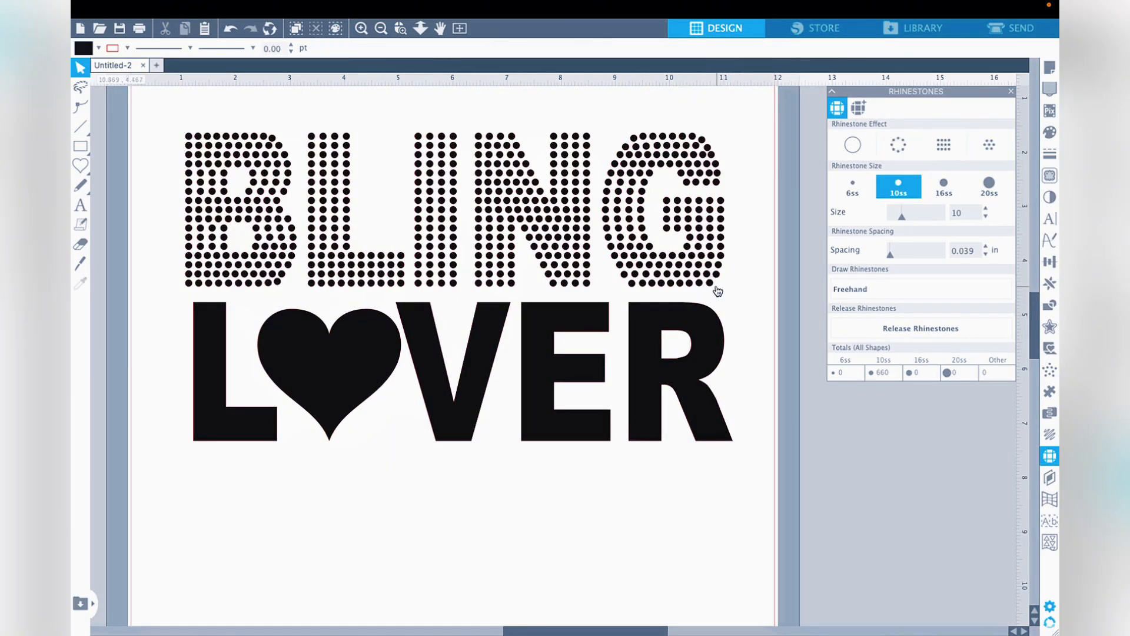
mouse_move(710, 283)
left_mouse_down()
mouse_move(748, 318)
mouse_move(721, 264)
left_mouse_up()
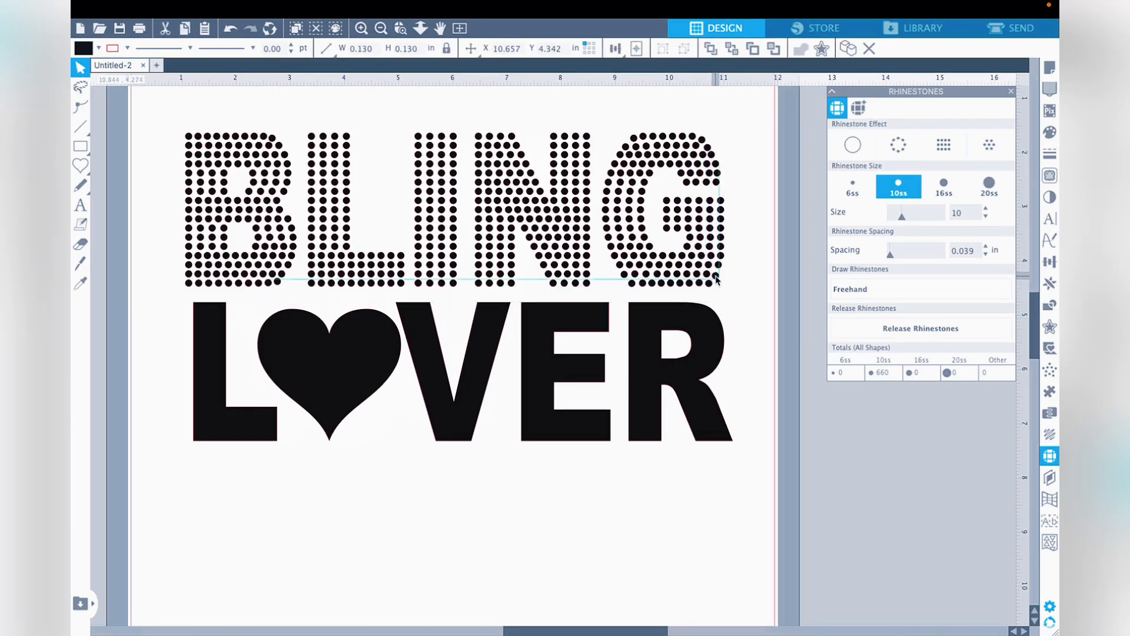
left_click(745, 284)
left_click(724, 260)
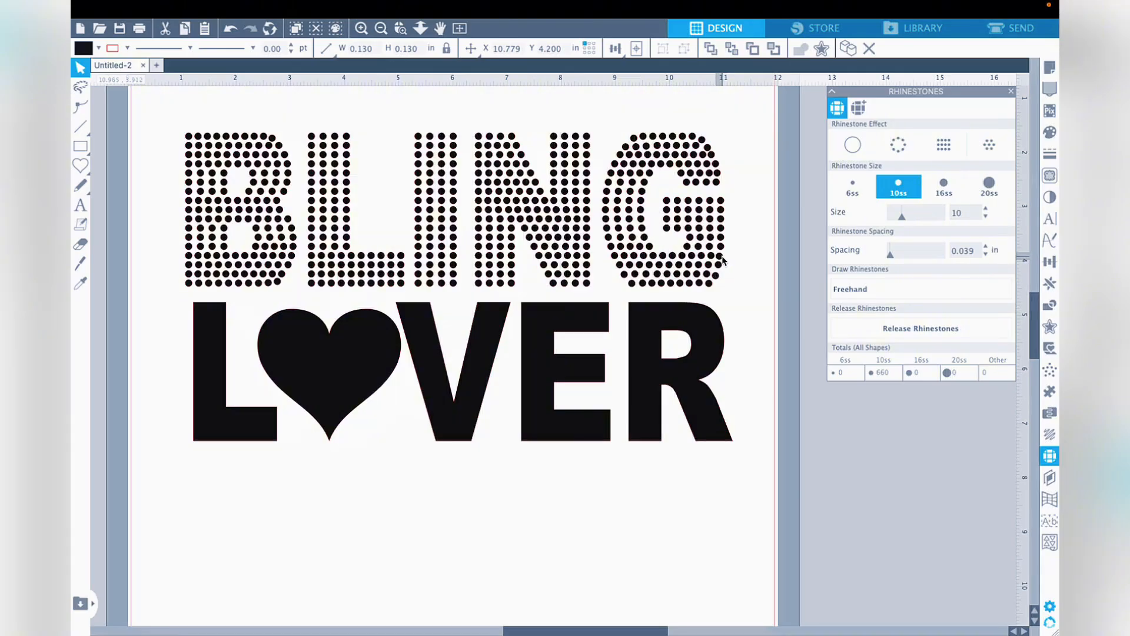
left_click(746, 268)
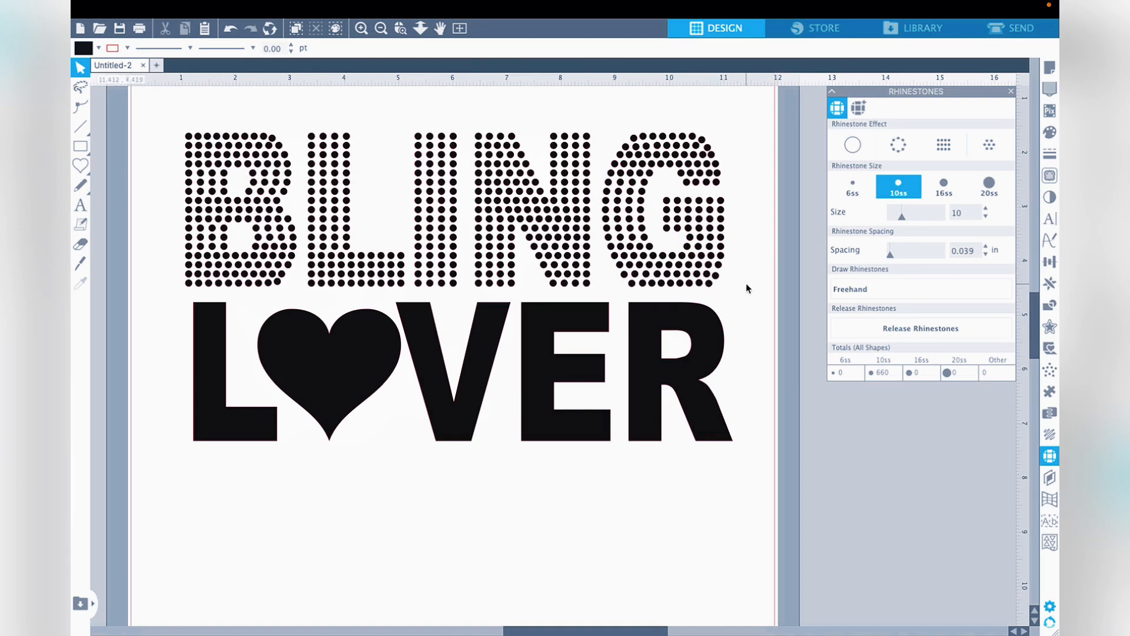
left_click(709, 280)
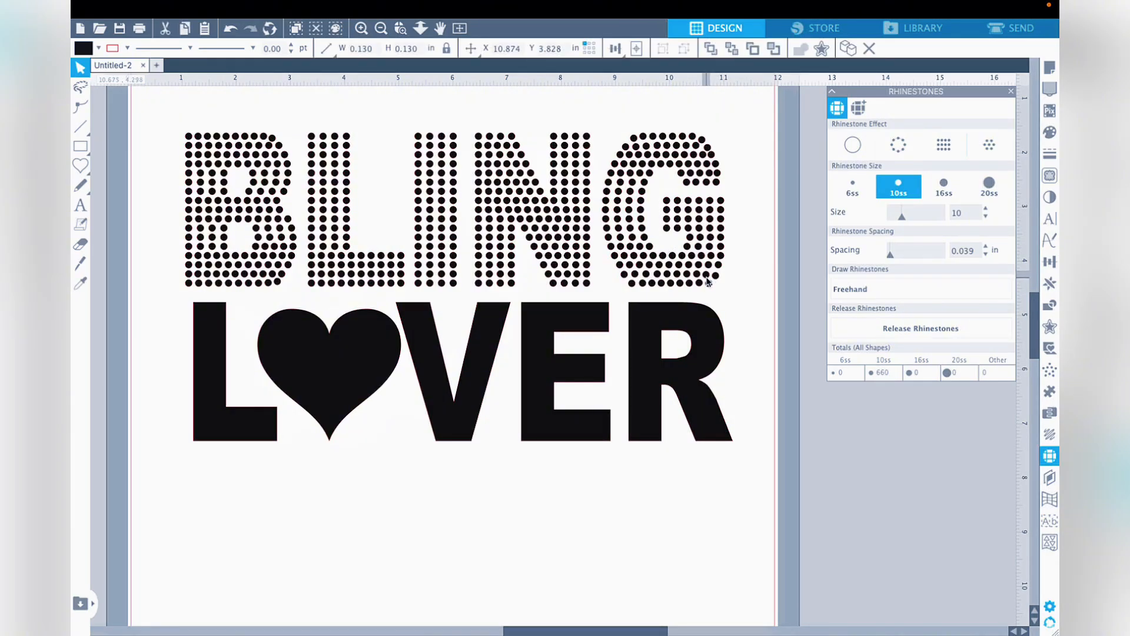
left_click(707, 282)
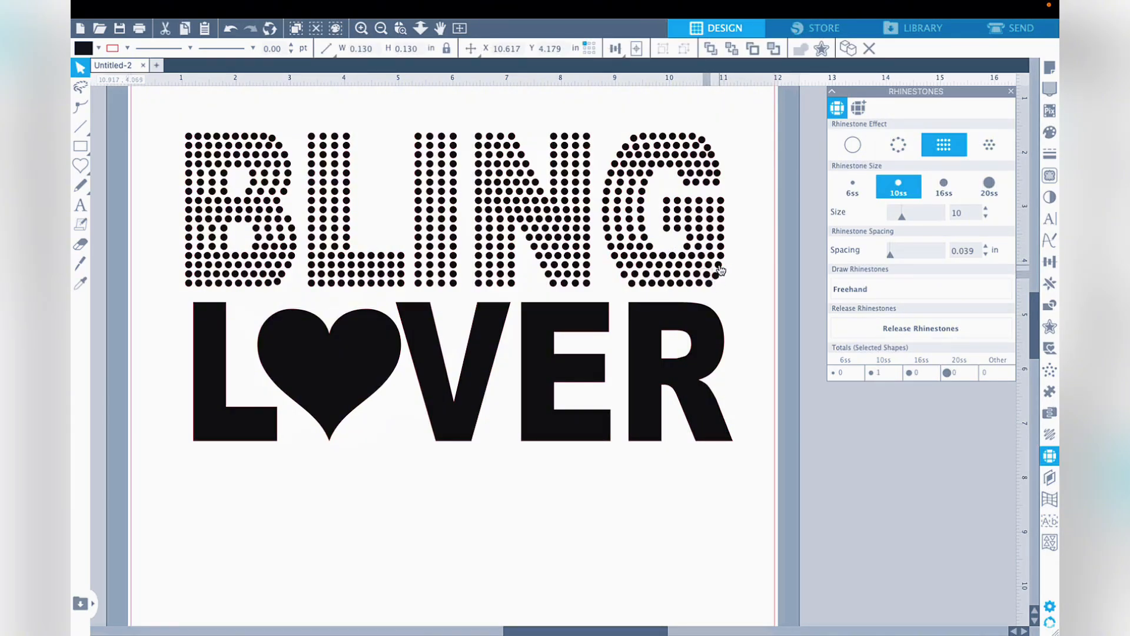
left_click(720, 263)
left_click(738, 262)
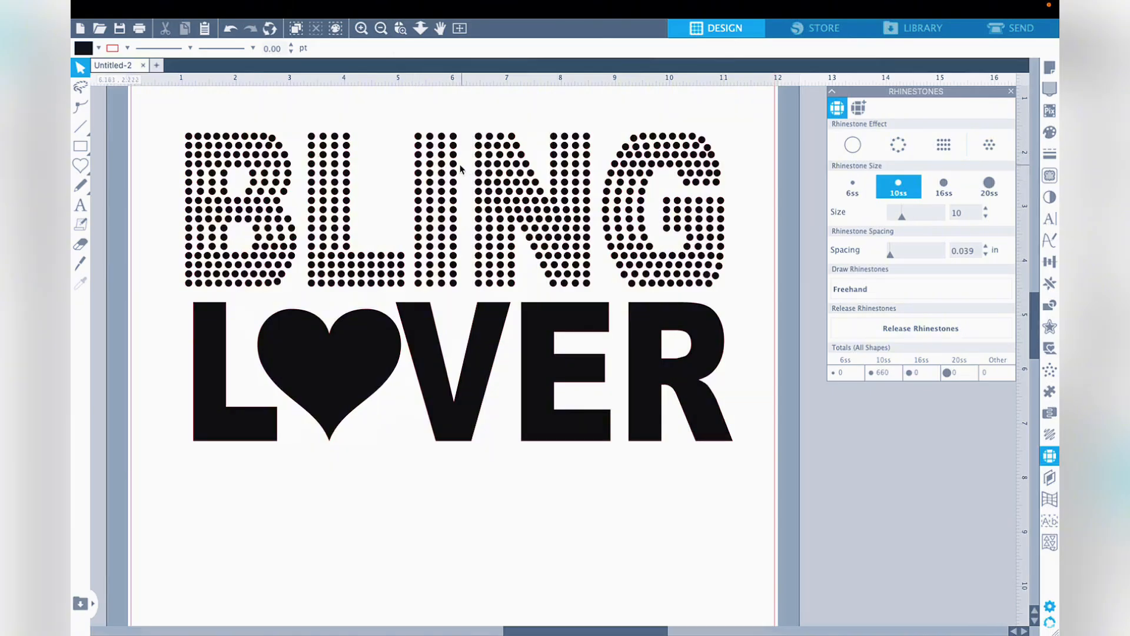
- Try scaling all the BLING stones up together to about 3.021 in high, and check the size of a single stone
left_click_drag(165, 116, 733, 286)
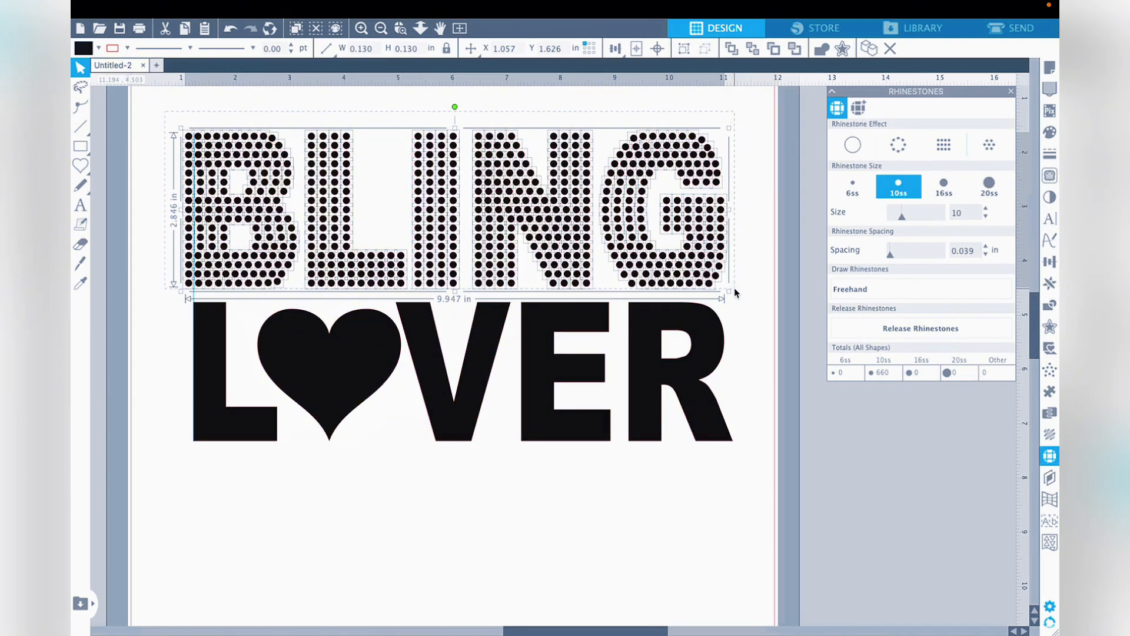
left_click_drag(735, 289, 757, 318)
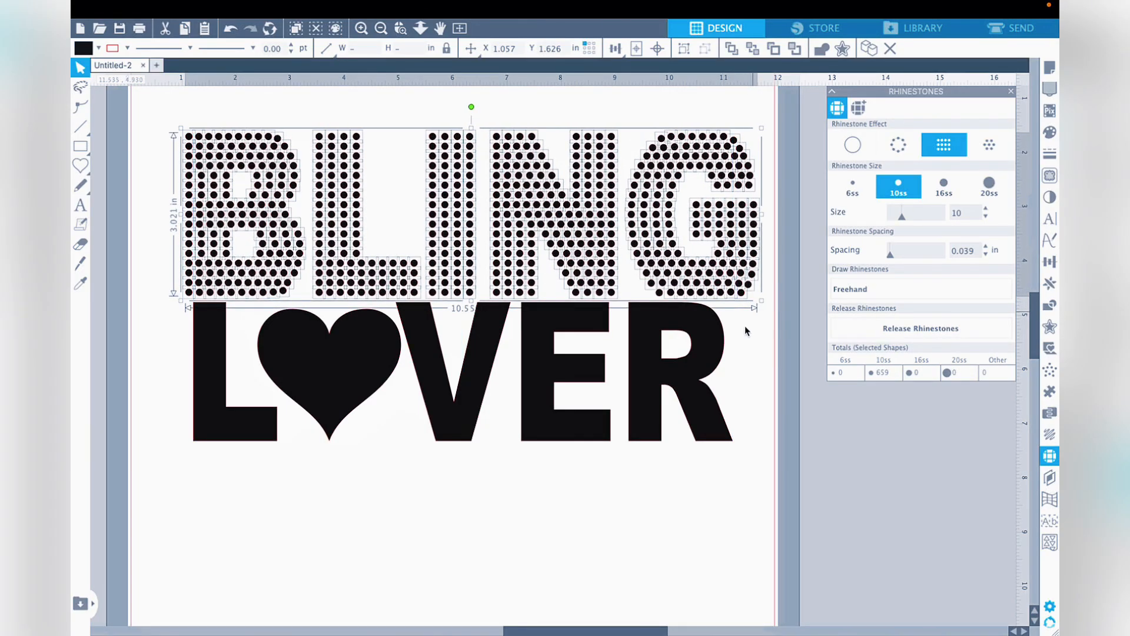
left_click(746, 327)
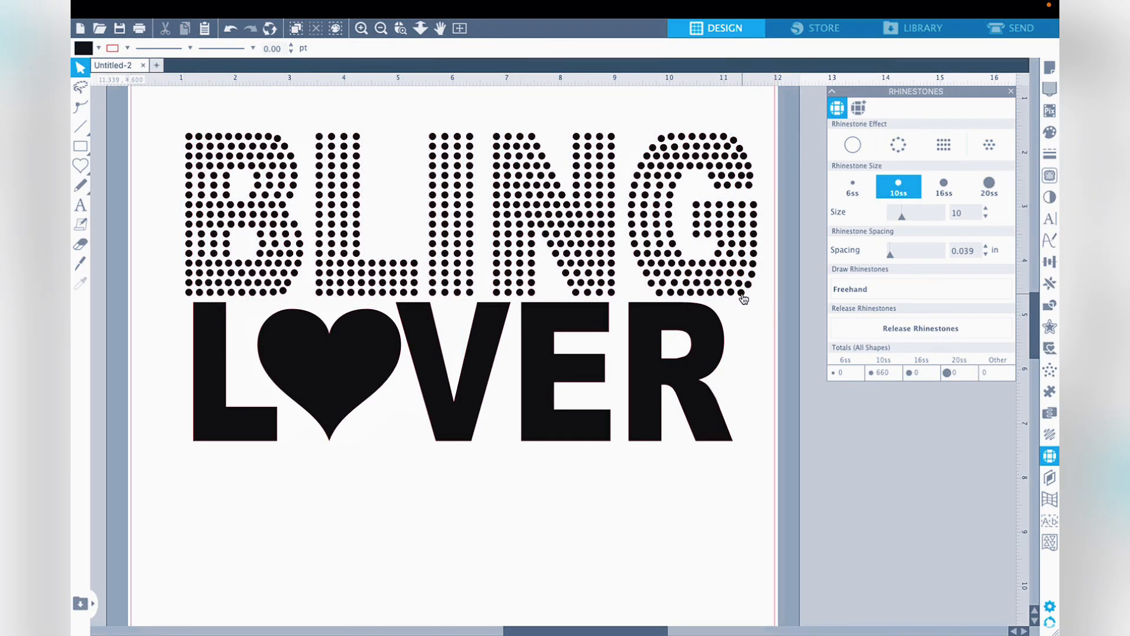
left_click(743, 297)
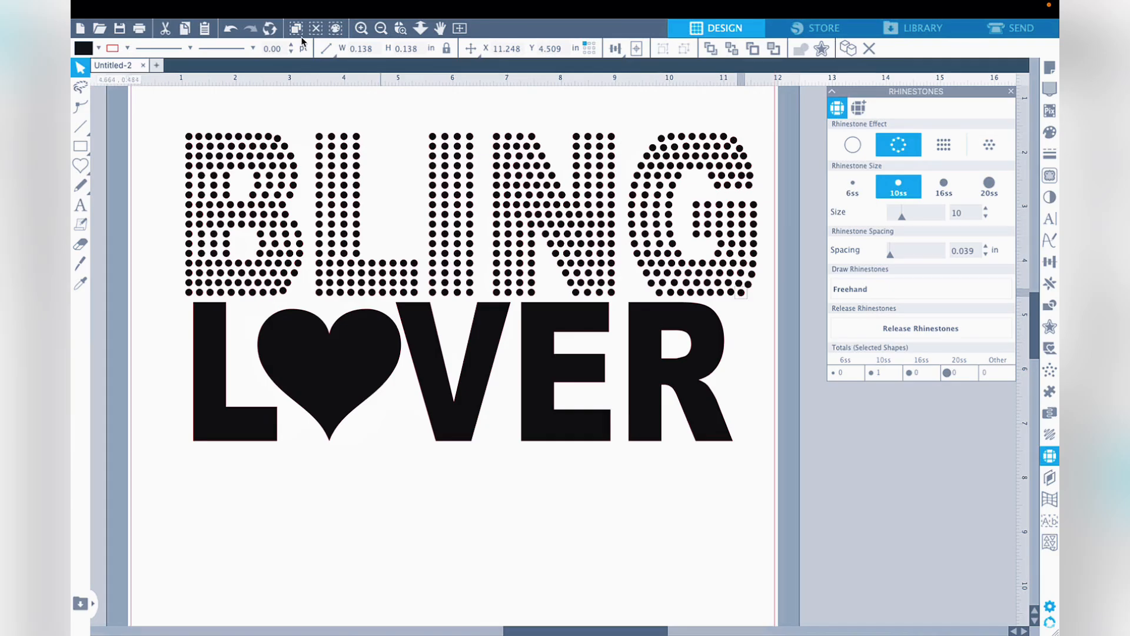
- Undo the enlargement of the BLING stones
left_click(229, 30)
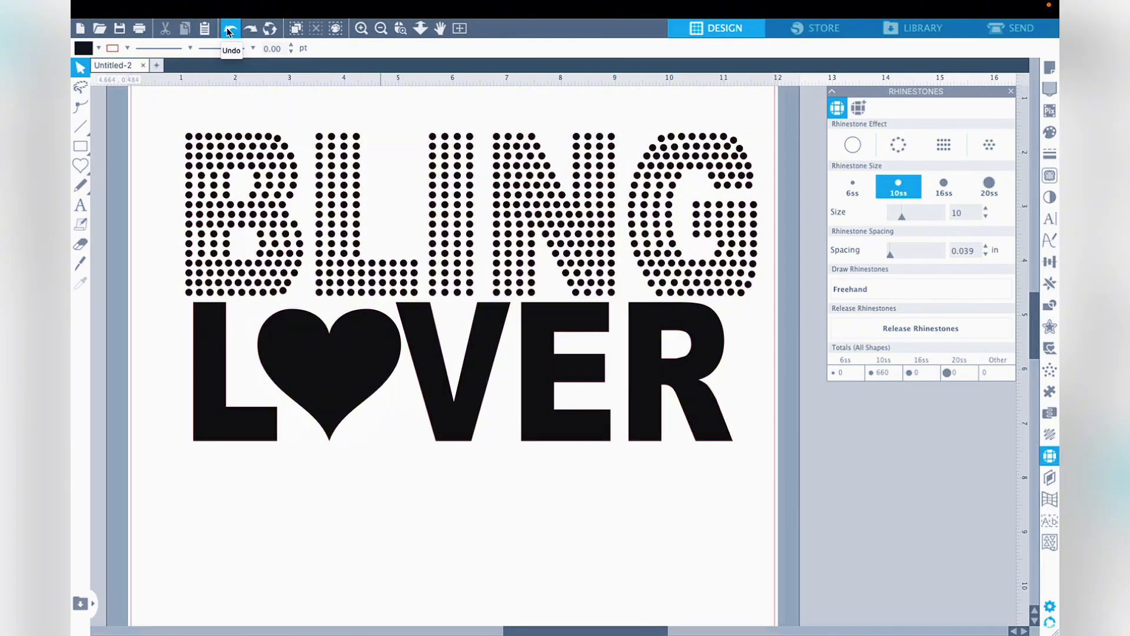
left_click(229, 29)
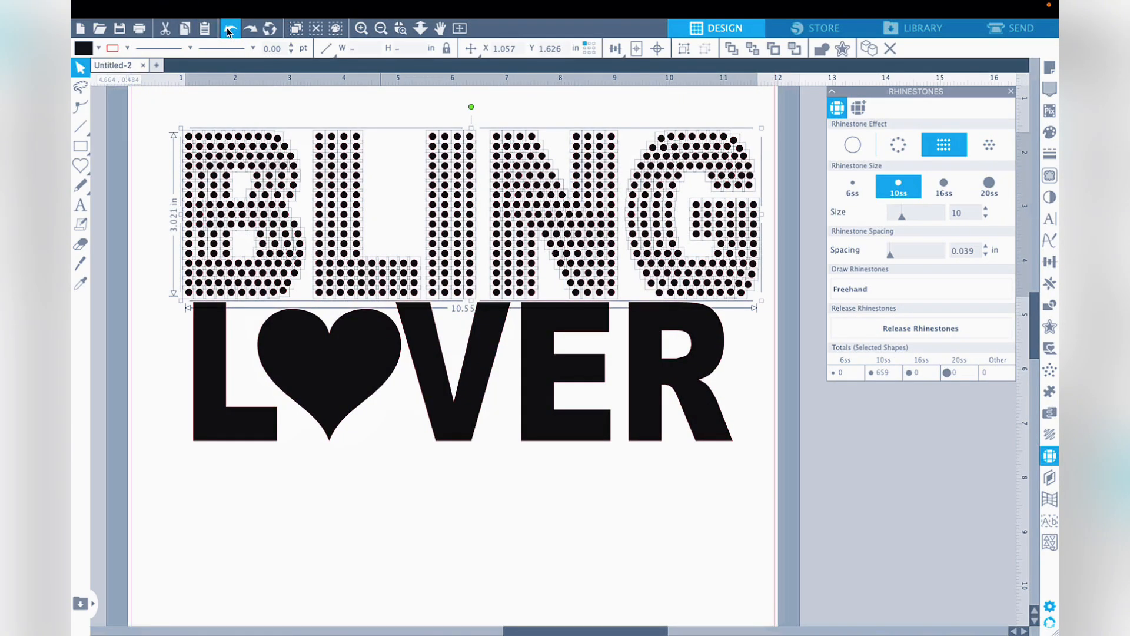
left_click(229, 29)
left_click(229, 29)
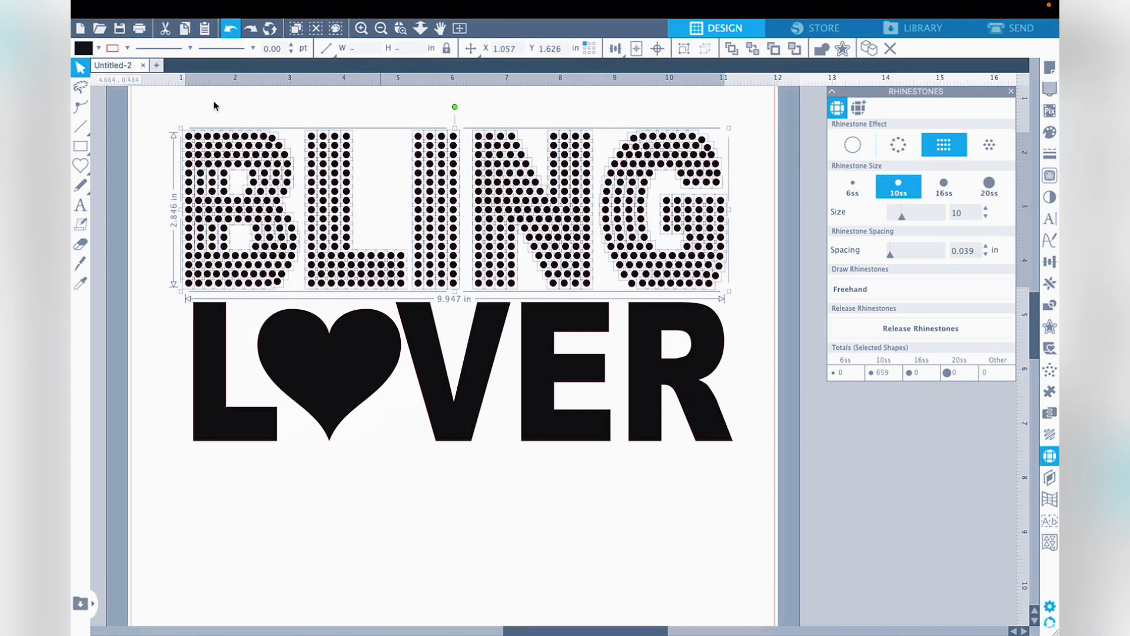
left_click(230, 29)
left_click(230, 30)
left_click(230, 29)
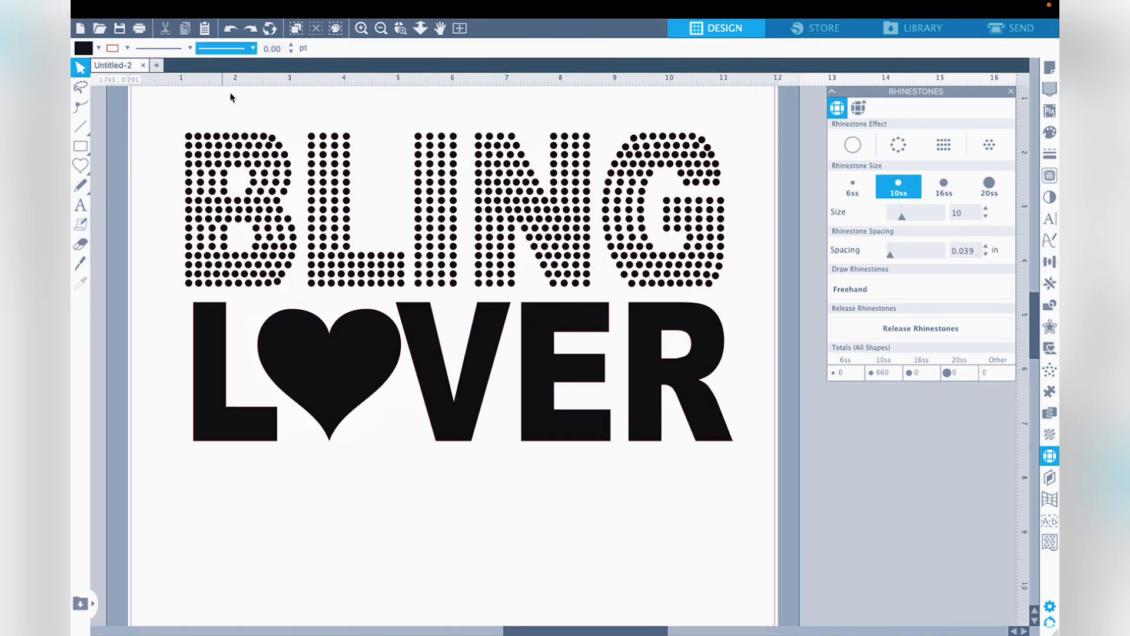
- Select all of the BLING stones and group them into one object
left_click_drag(166, 116, 738, 298)
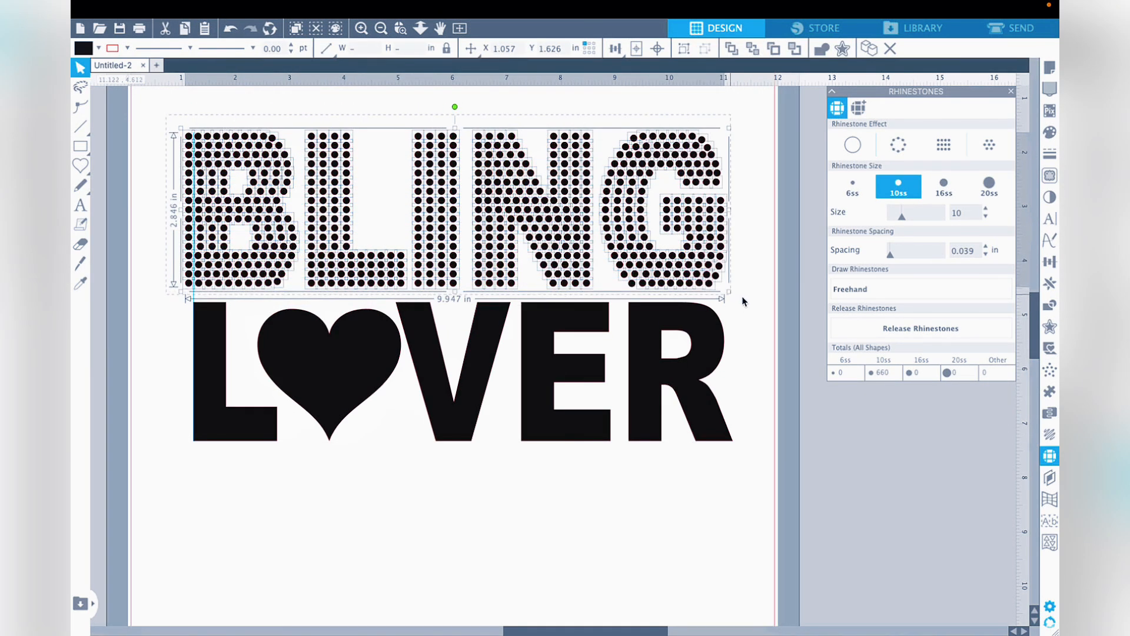
right_click(667, 231)
left_click(689, 456)
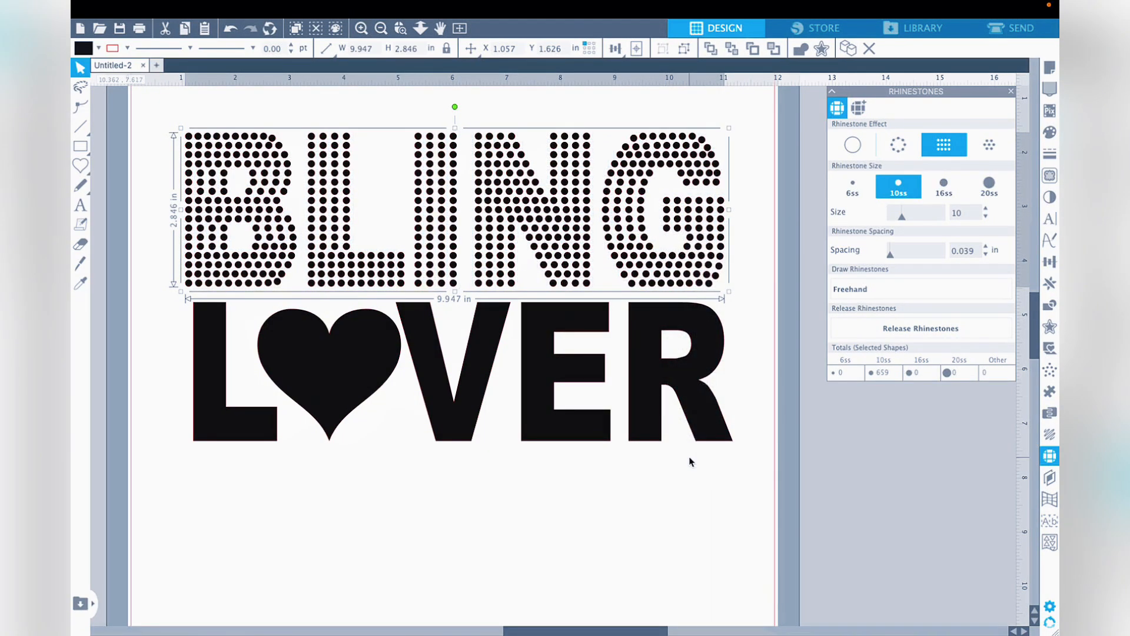
left_click(692, 522)
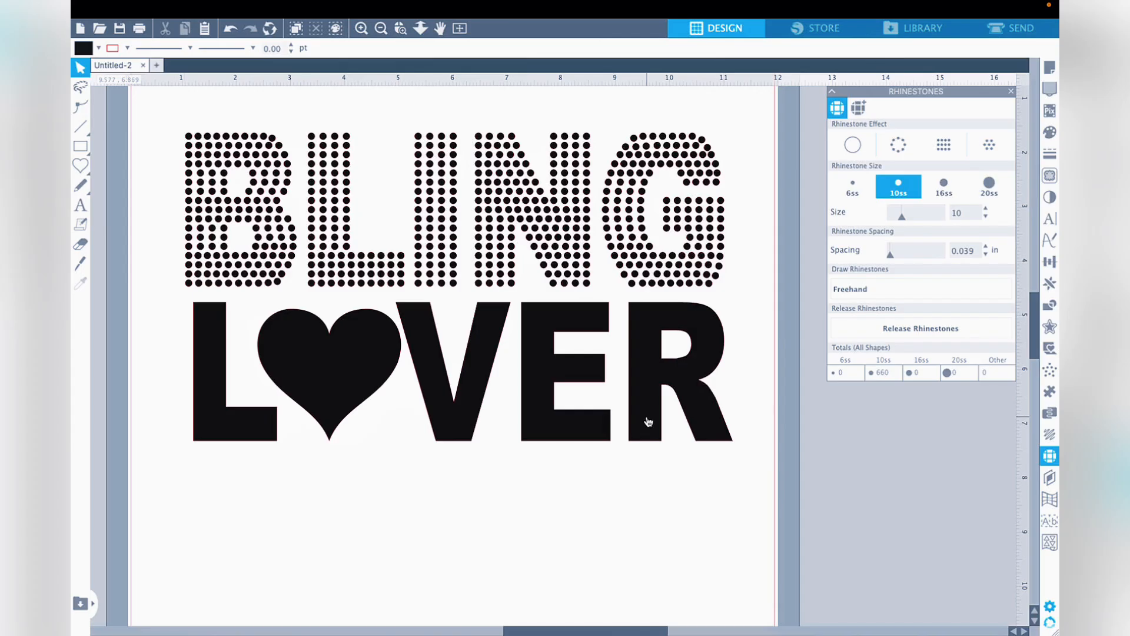
- Try the edge, linear fill and radial fill rhinestone effects on LOVER, then remove the effect from the word
left_click(648, 422)
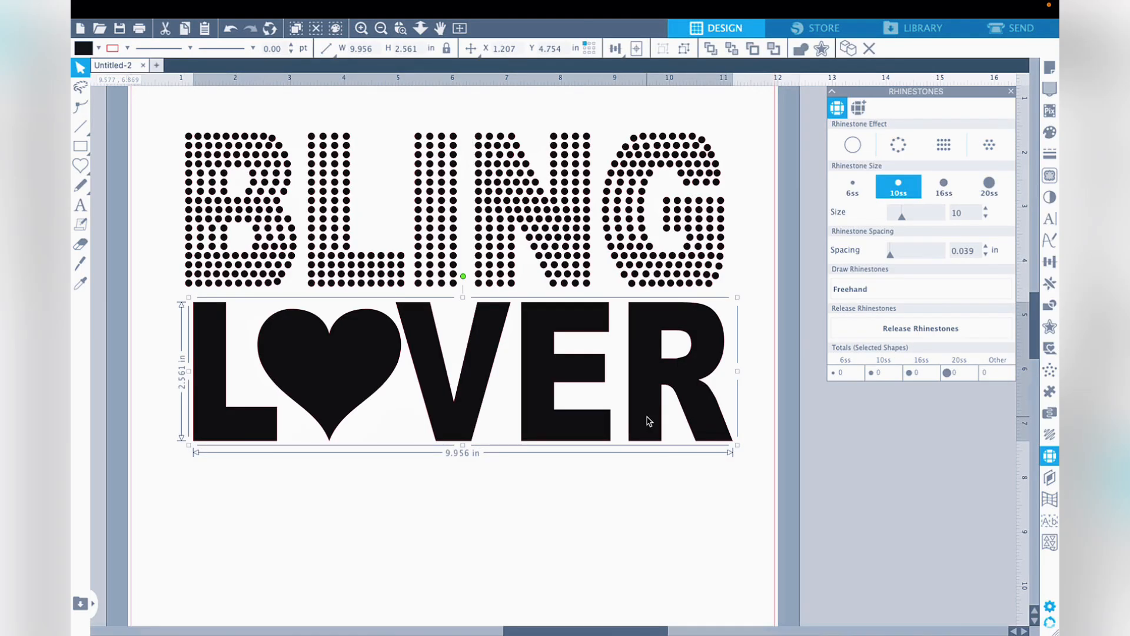
left_click(894, 152)
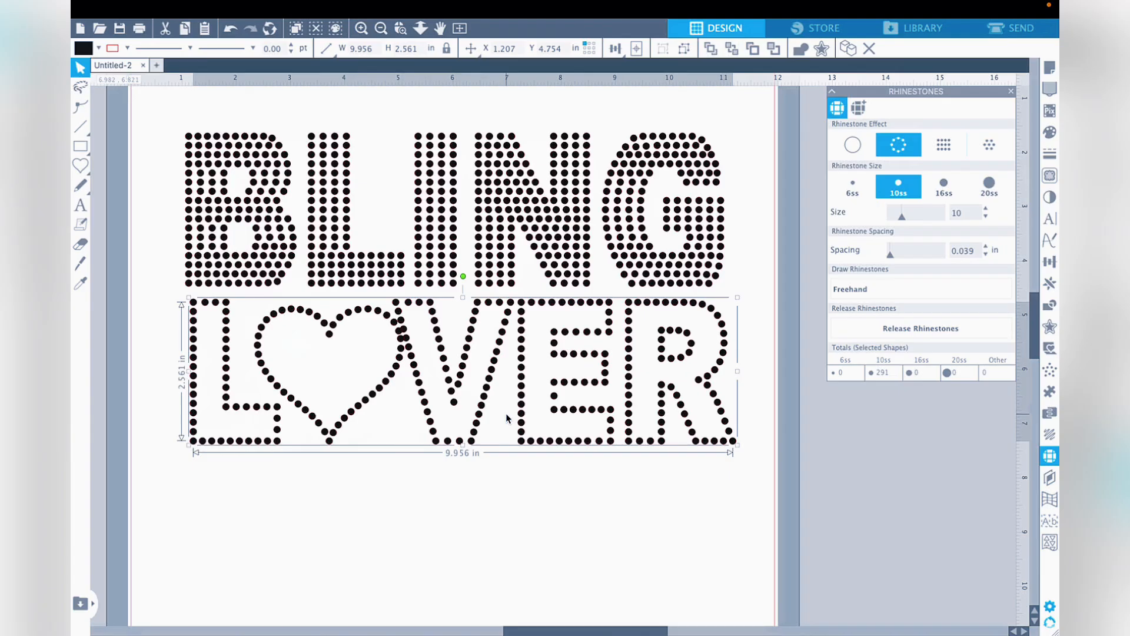
left_click(942, 149)
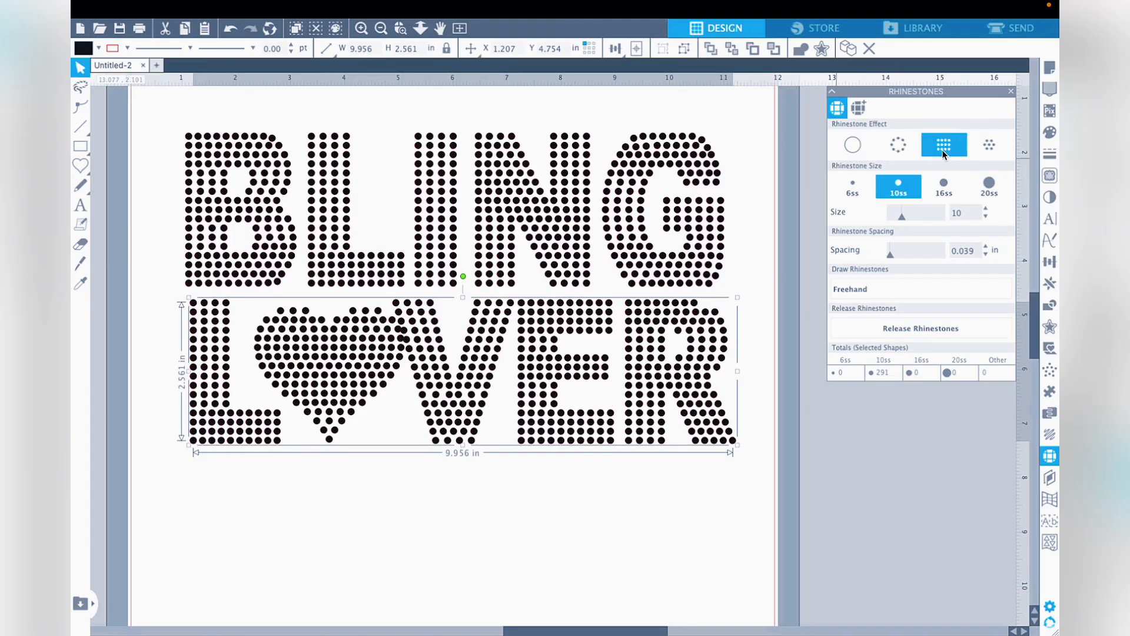
left_click(991, 146)
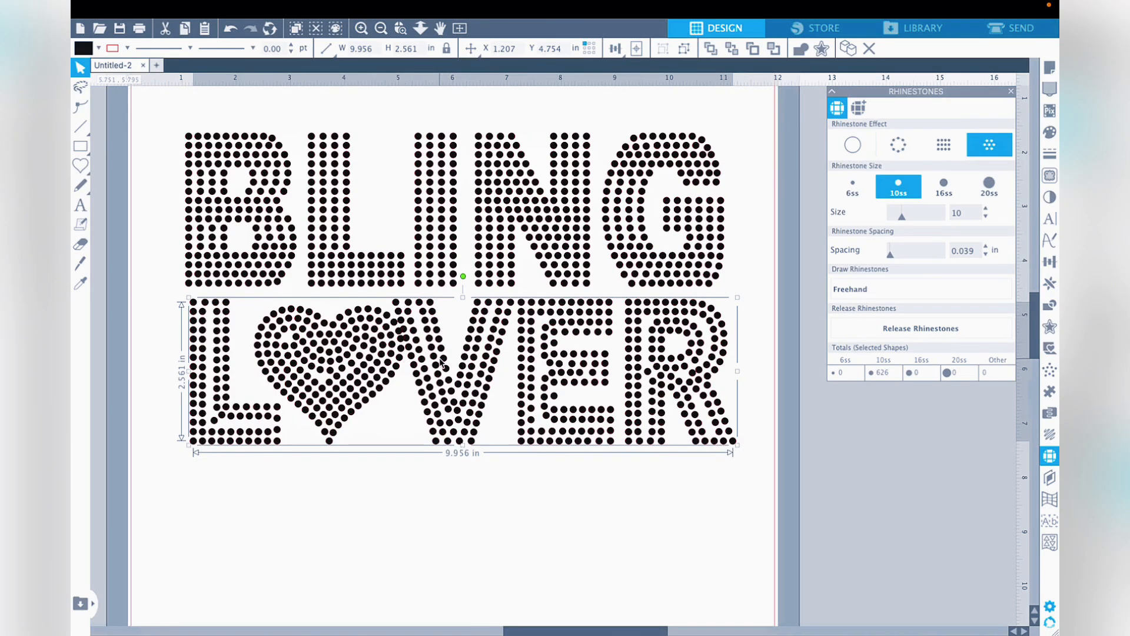
left_click(852, 148)
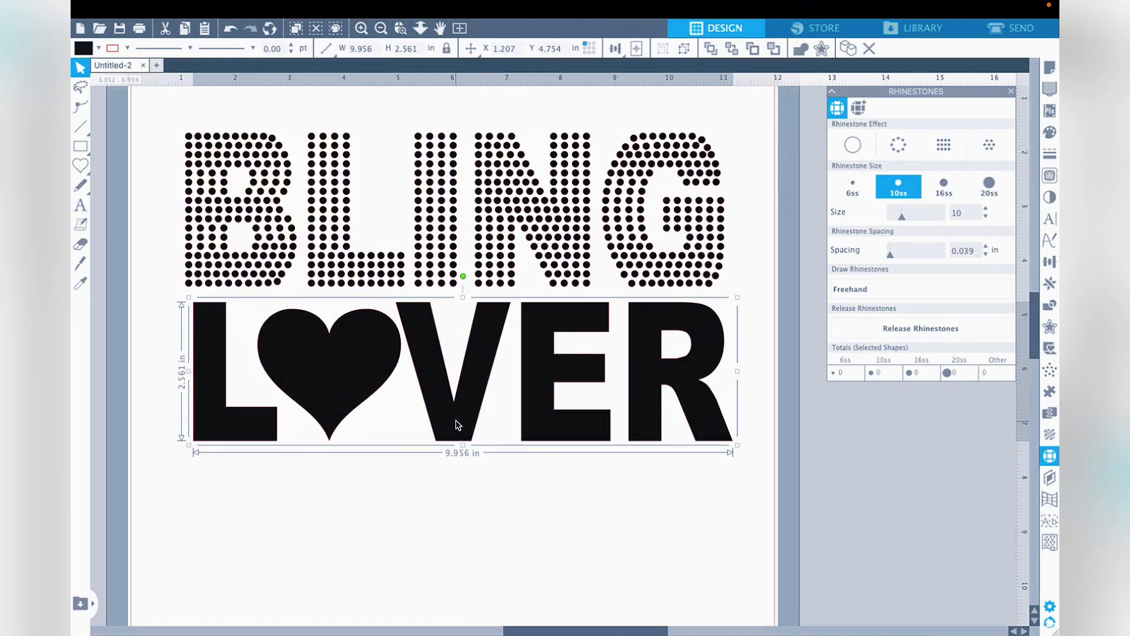
left_click(901, 143)
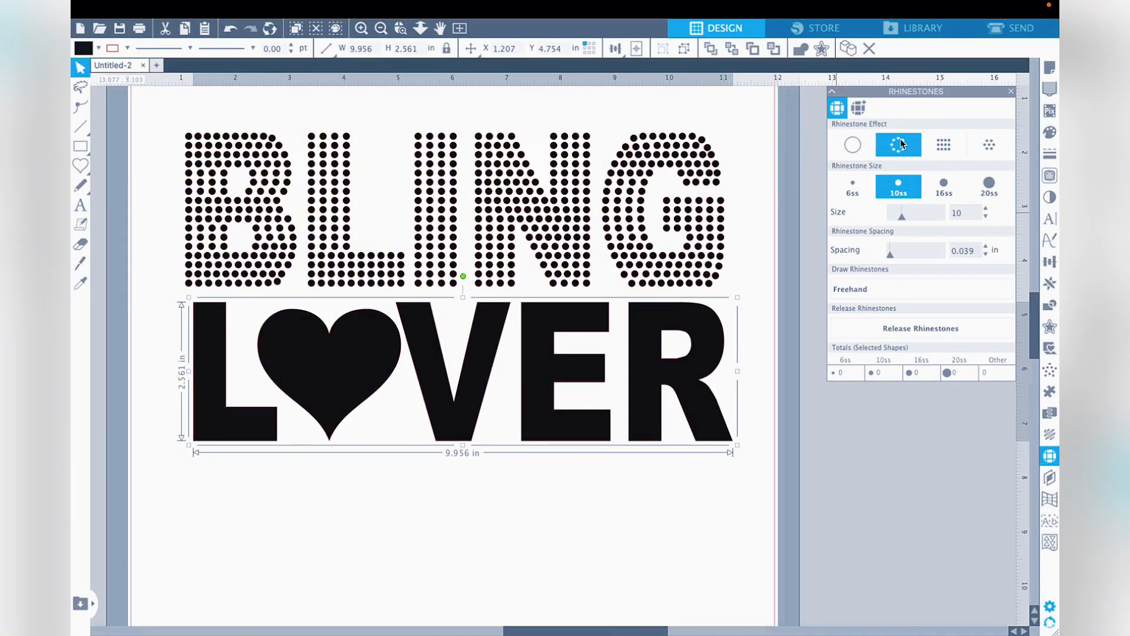
left_click(852, 144)
- Ungroup the LOVER word into separate shapes and select only the heart
right_click(536, 408)
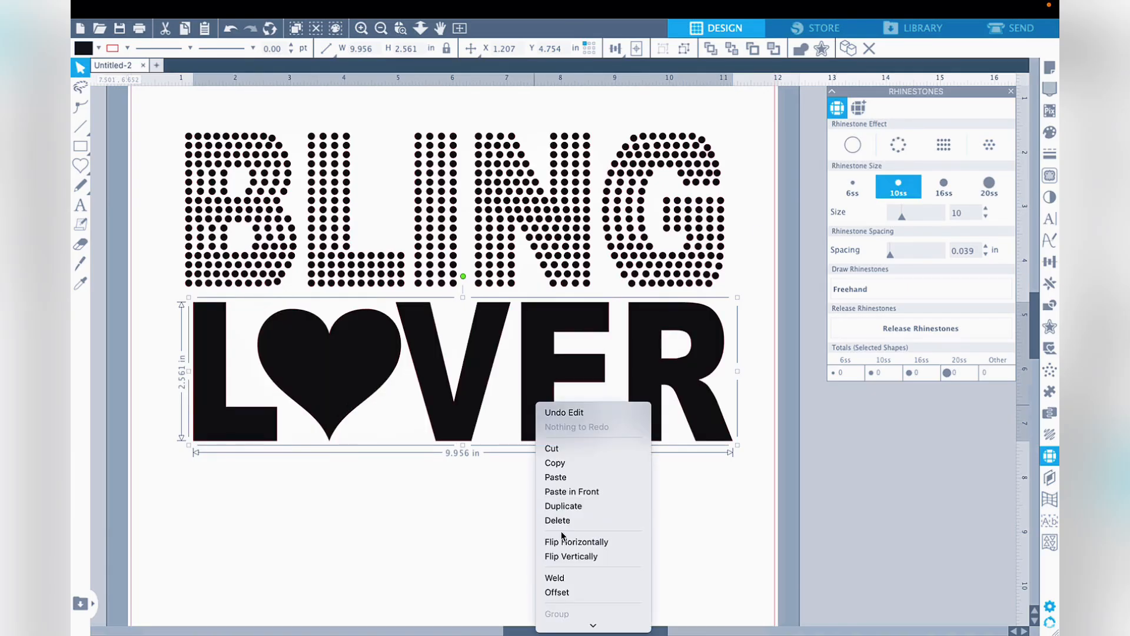
left_click(568, 516)
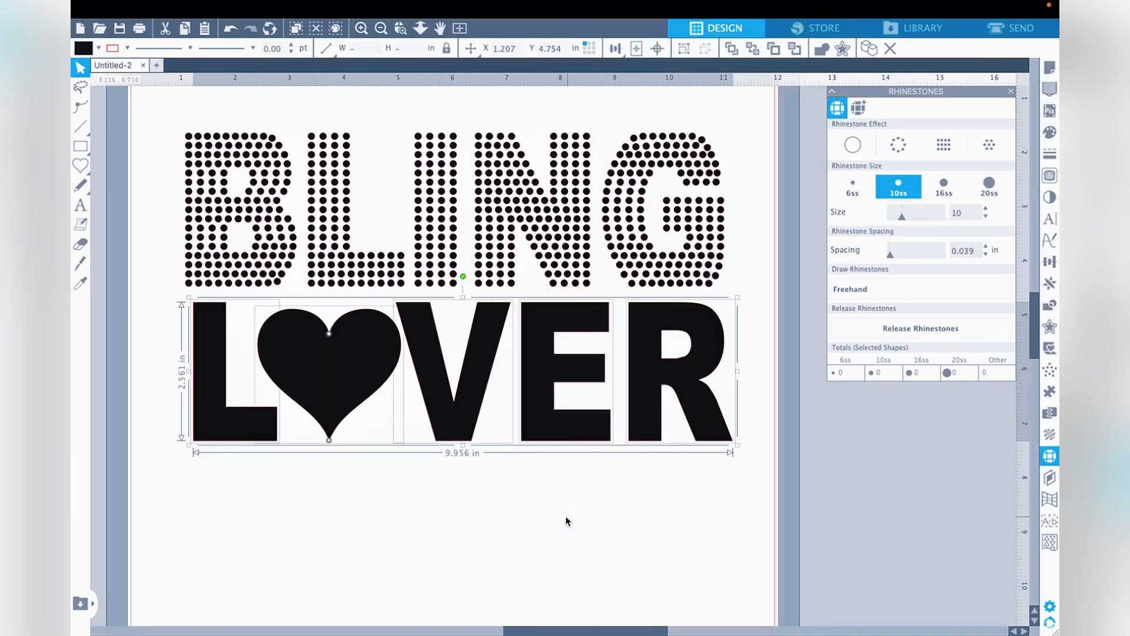
left_click(382, 425)
left_click(357, 413)
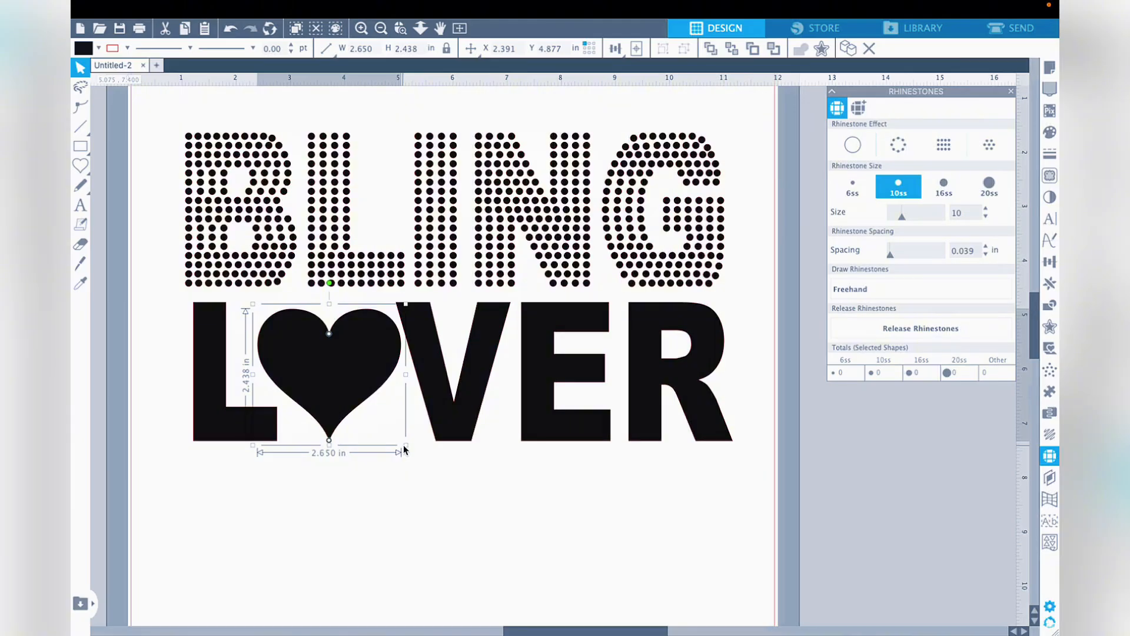
- Shrink the heart proportionally and nudge it slightly so it sits clear of the V in LOVER
left_click_drag(404, 444, 393, 434)
left_click(433, 476)
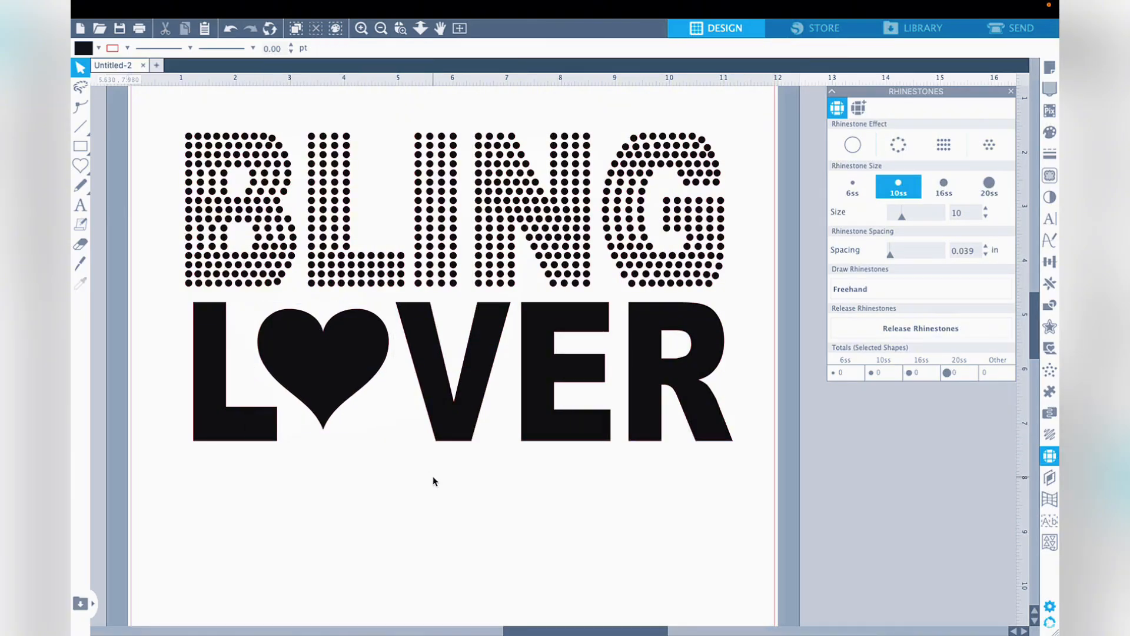
left_click_drag(344, 364, 345, 371)
- Select all the LOVER letters together with the heart and group them into one object
left_click_drag(155, 325, 690, 475)
right_click(687, 407)
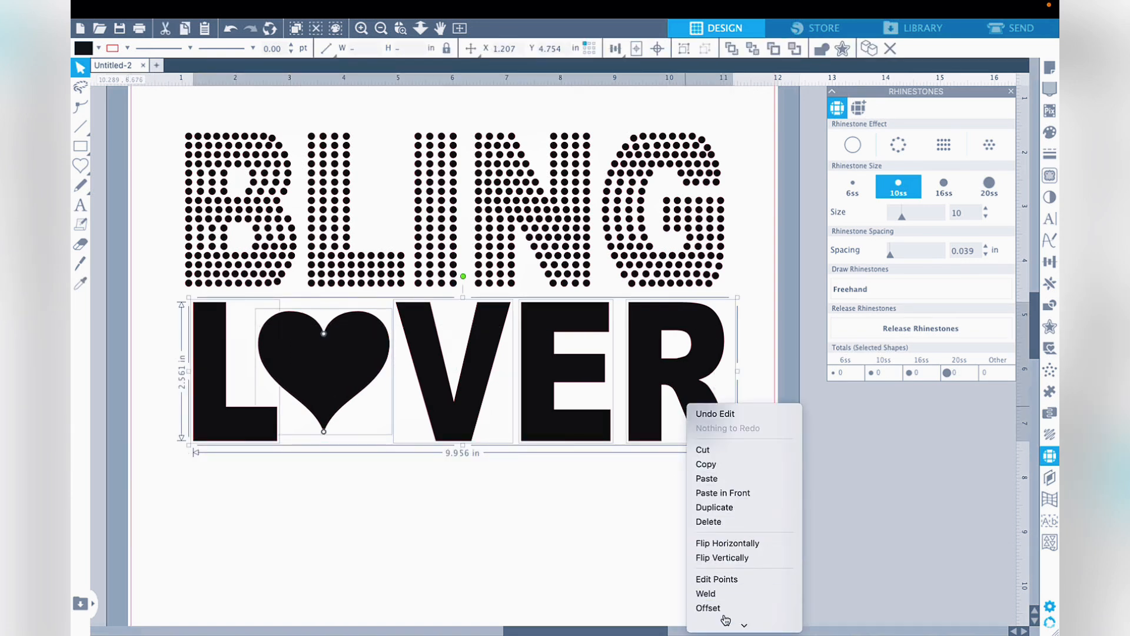
left_click(727, 540)
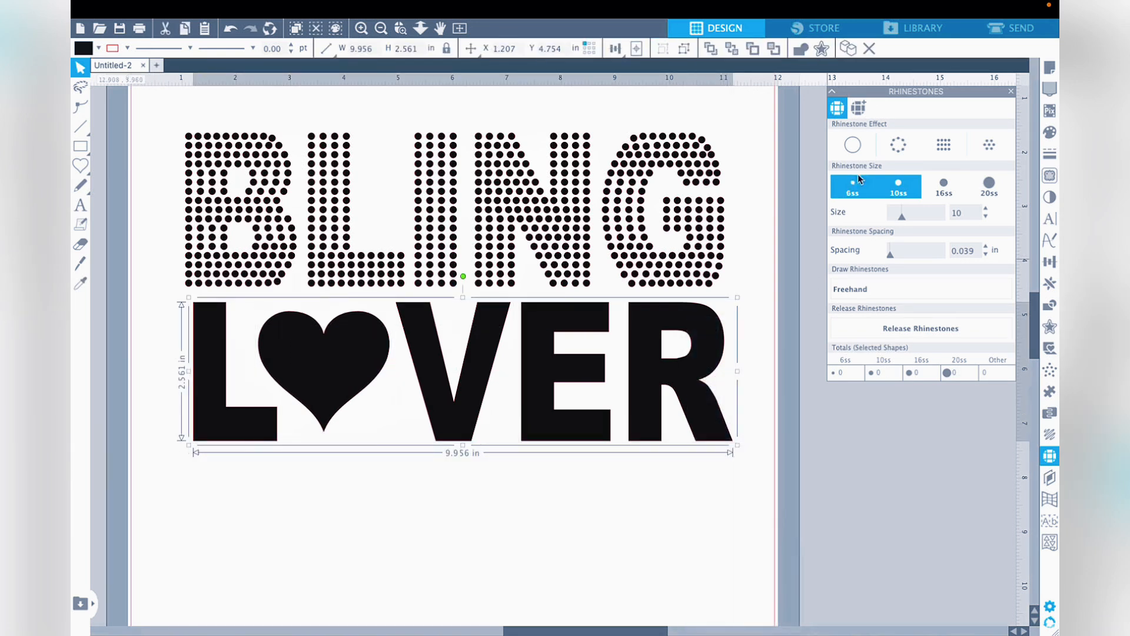
- Compare the linear and radial rhinestone fills on LOVER and keep the 10ss linear fill
left_click(939, 148)
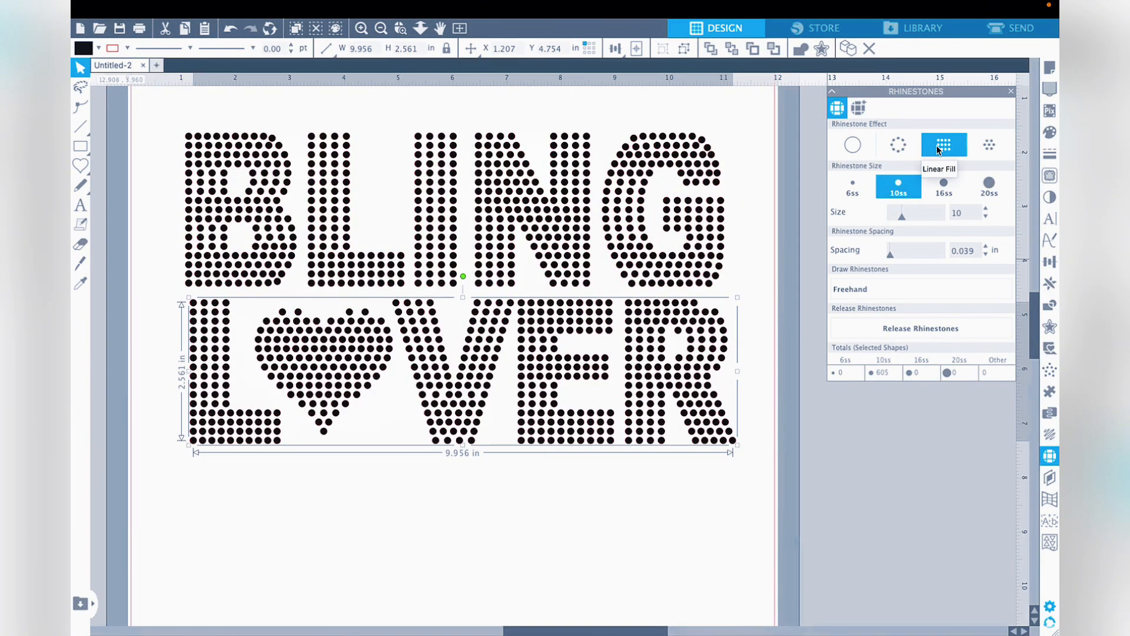
left_click(994, 147)
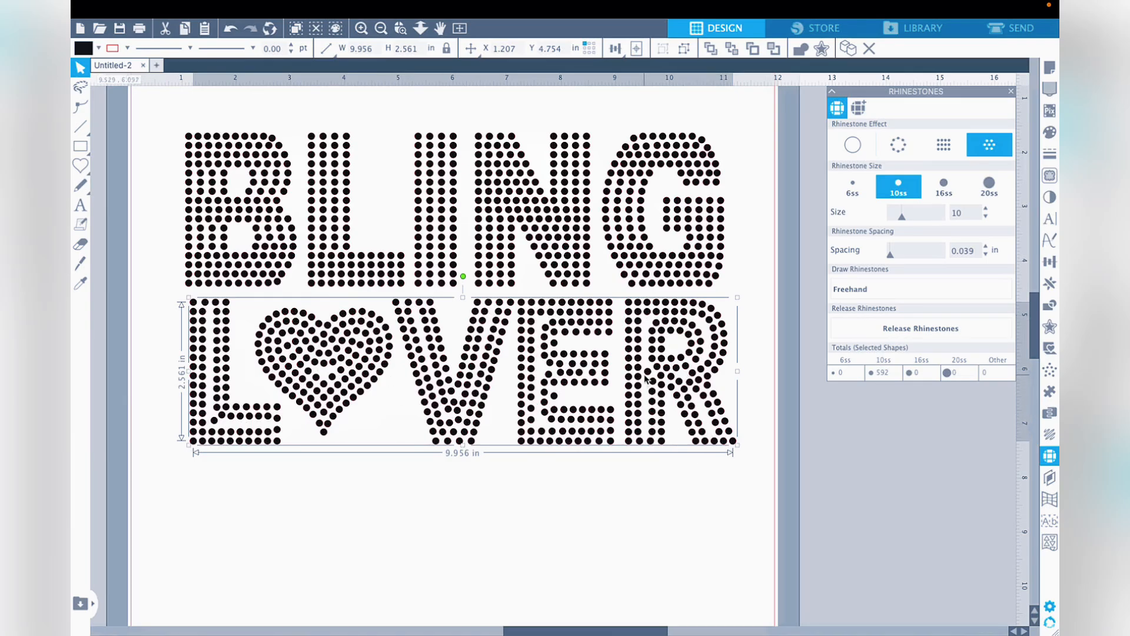
left_click(947, 144)
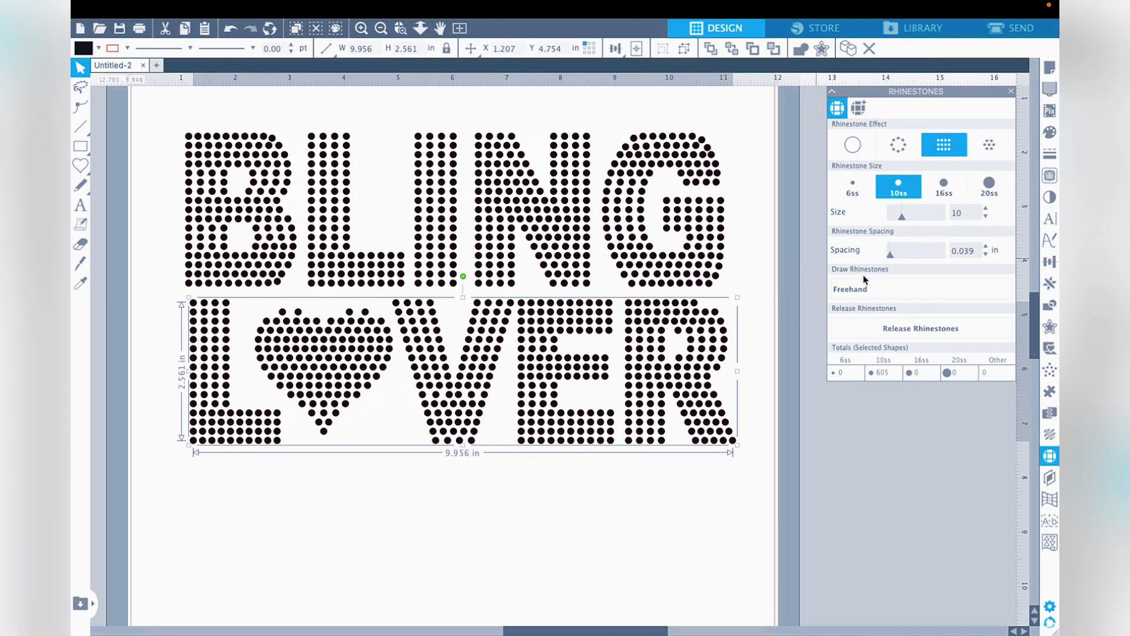
- Add single 10ss stones freehand in the gaps along the heart's upper edge and at the R's upper outer corner
left_click(866, 290)
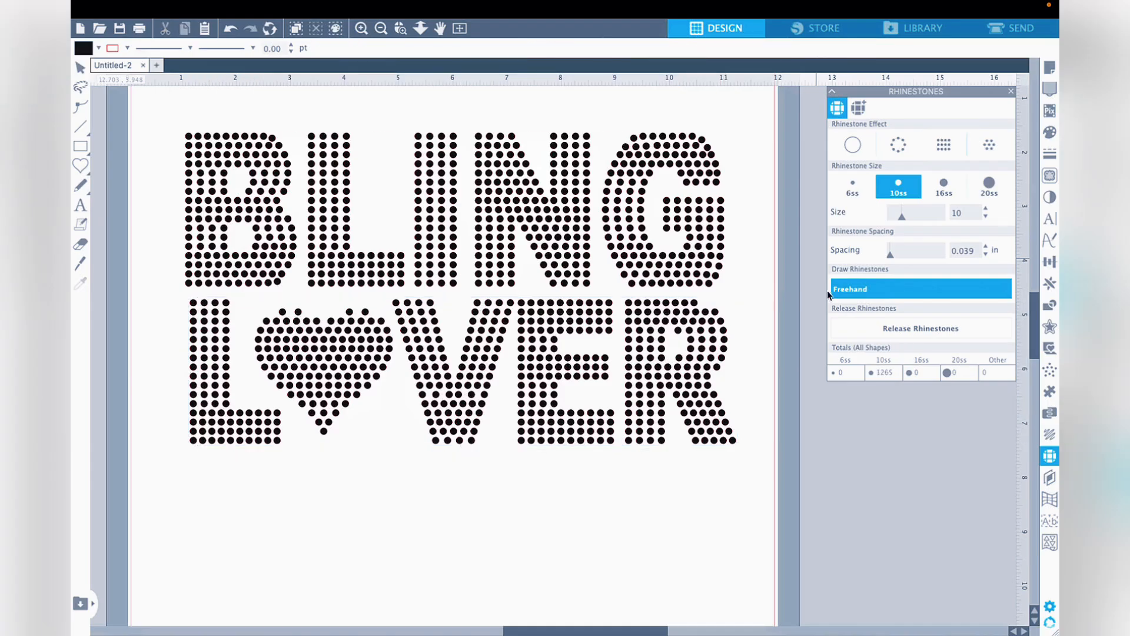
left_click(271, 313)
left_click(375, 312)
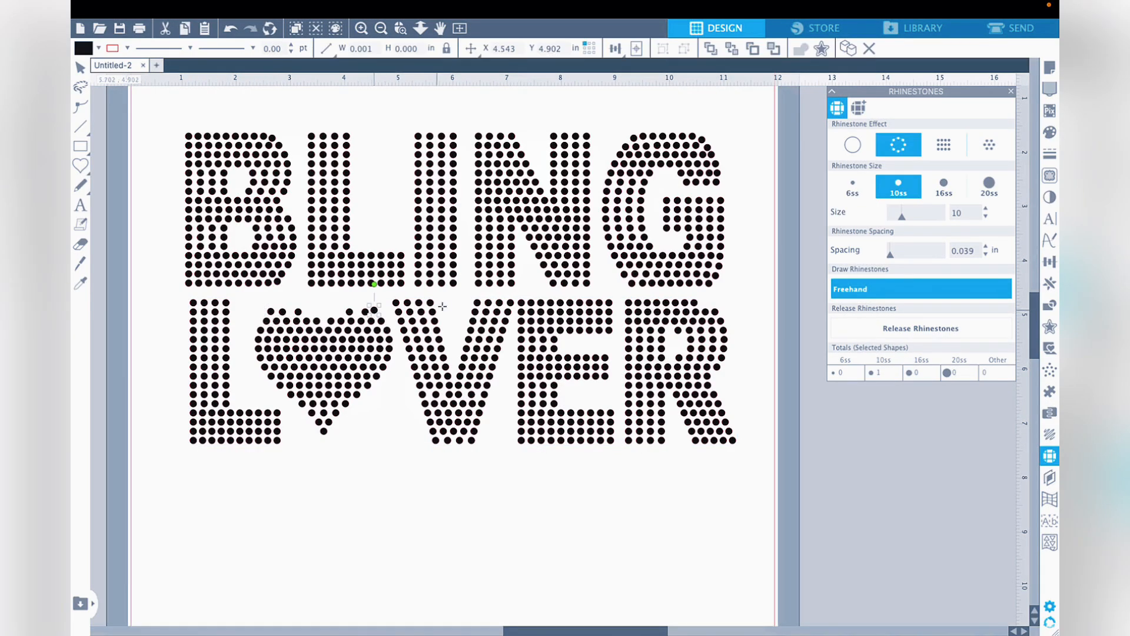
left_click(714, 305)
left_click(308, 310)
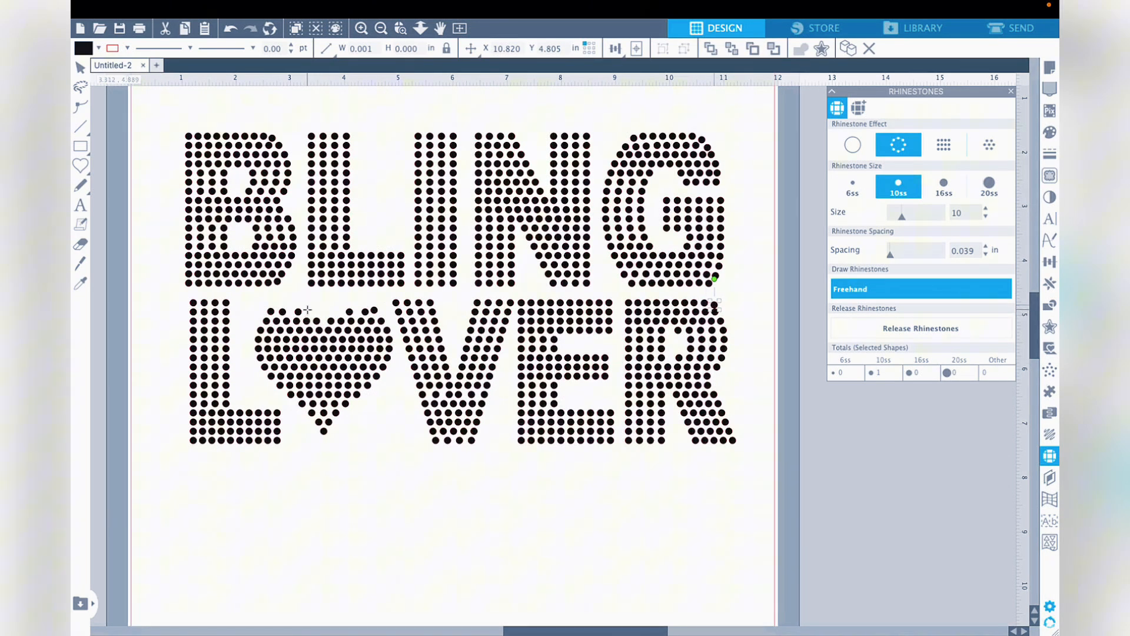
left_click(339, 309)
left_click(76, 74)
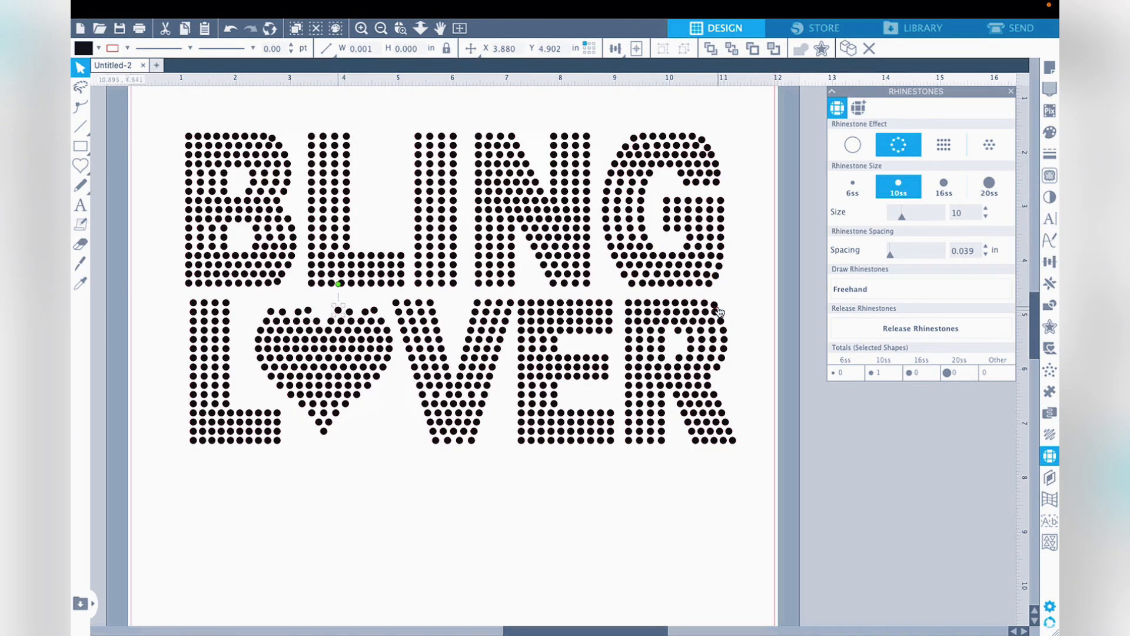
- Select the whole LOVER row including the added stones and release its rhinestones into individual stones
left_click_drag(171, 300, 769, 475)
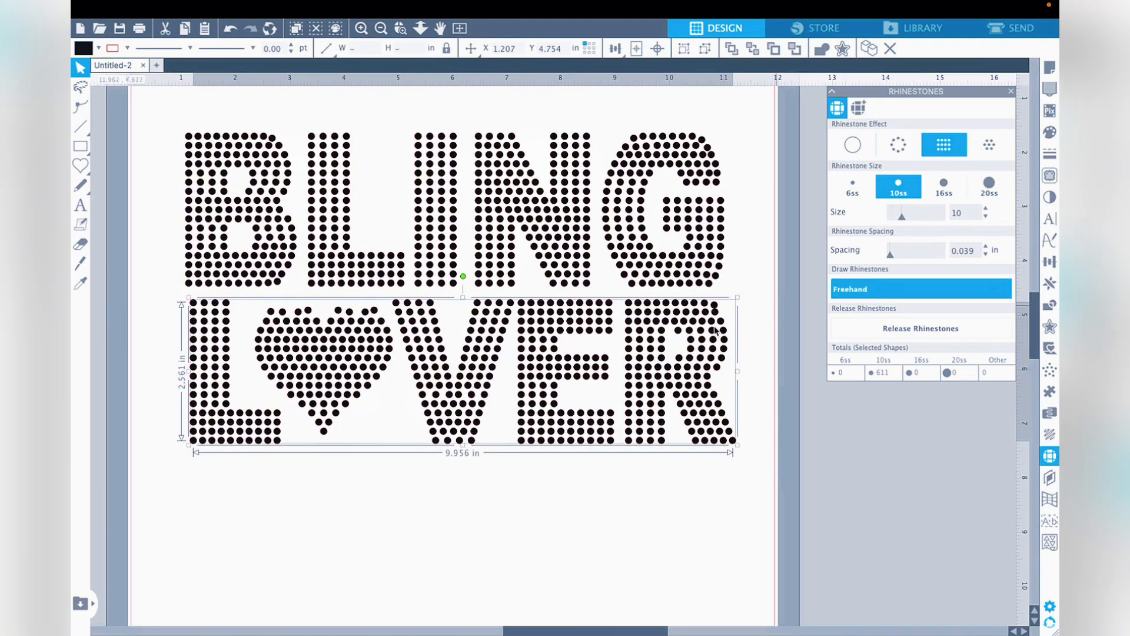
left_click(937, 331)
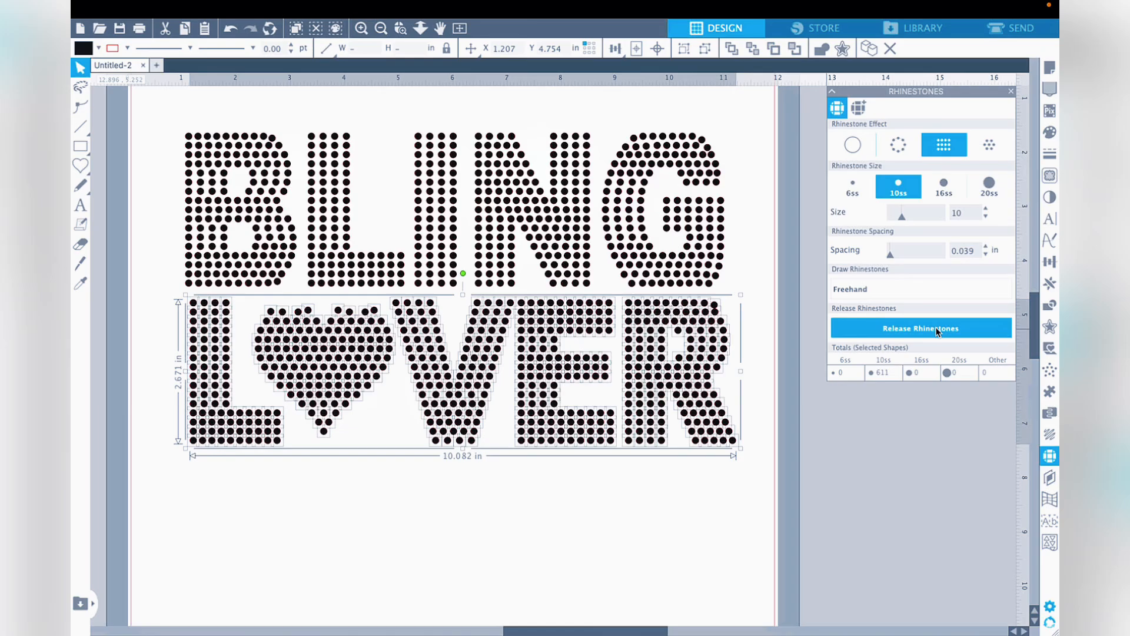
left_click(658, 468)
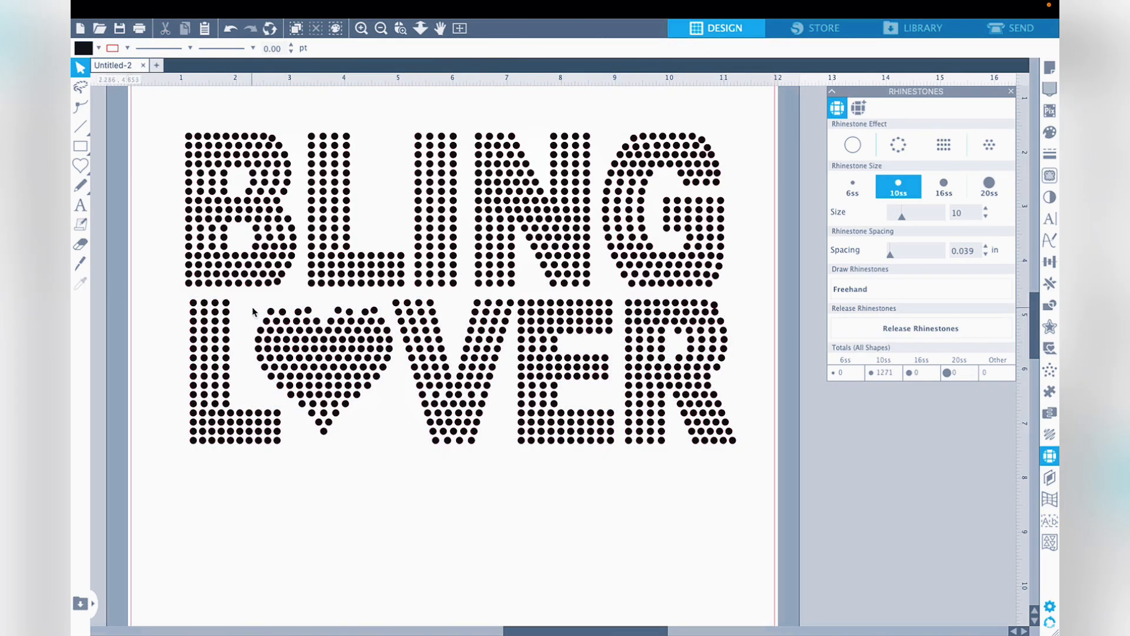
- Reposition the stones along the heart's upper edge and at the R's upper corner to even out the gaps
left_click(282, 311)
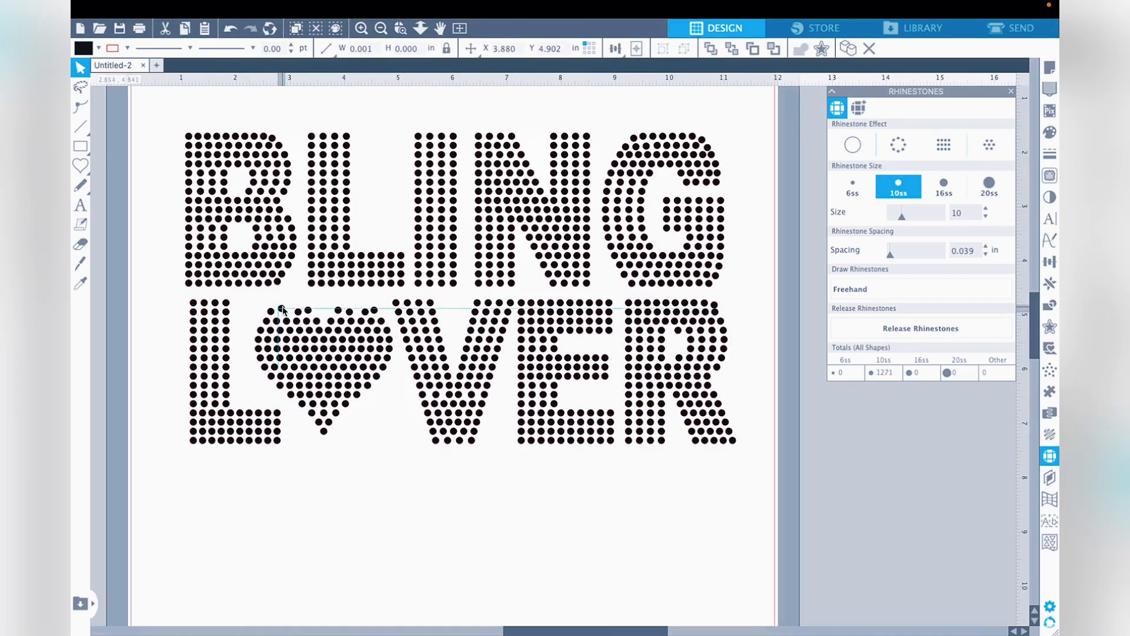
left_click_drag(298, 310, 265, 321)
left_click(283, 313)
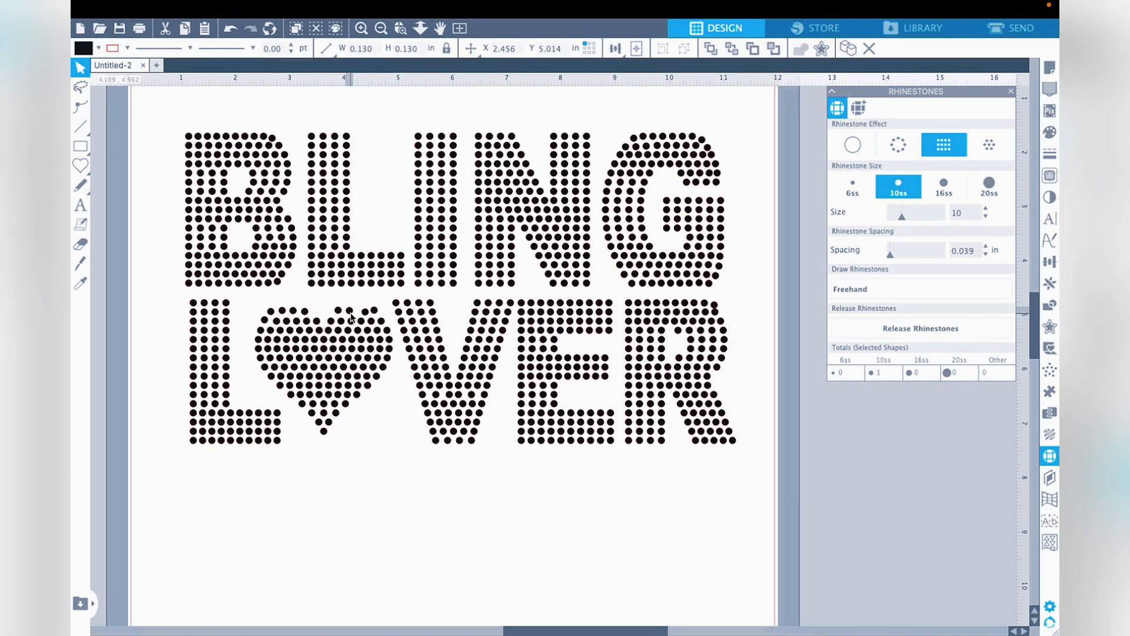
mouse_move(351, 317)
left_mouse_down()
mouse_move(385, 327)
mouse_move(340, 316)
left_mouse_up()
left_click(363, 316)
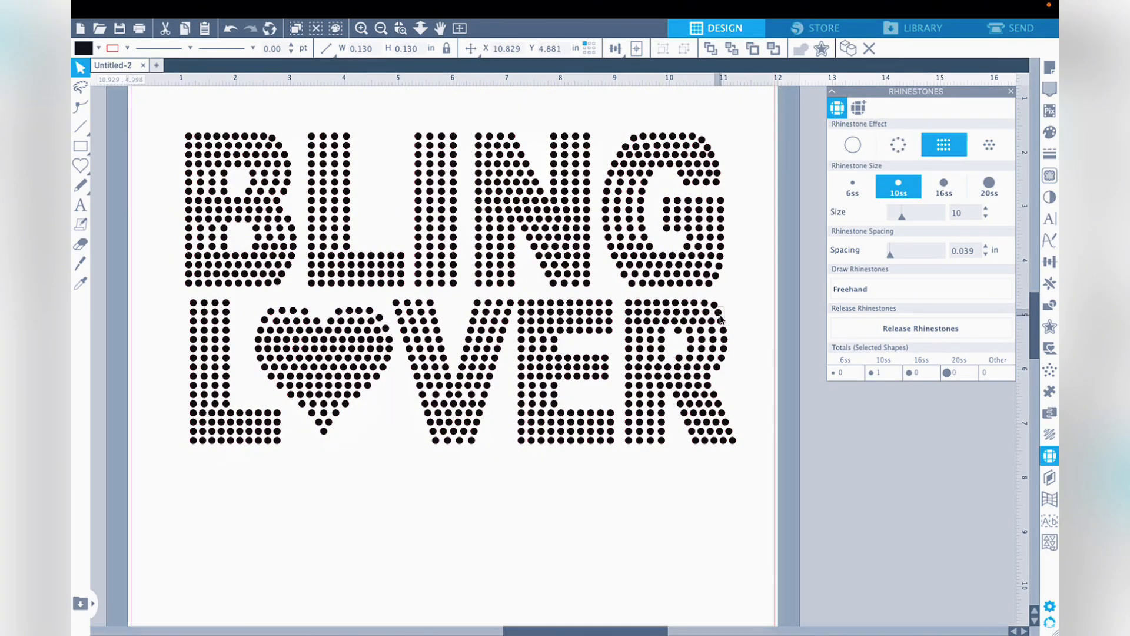
left_click(739, 305)
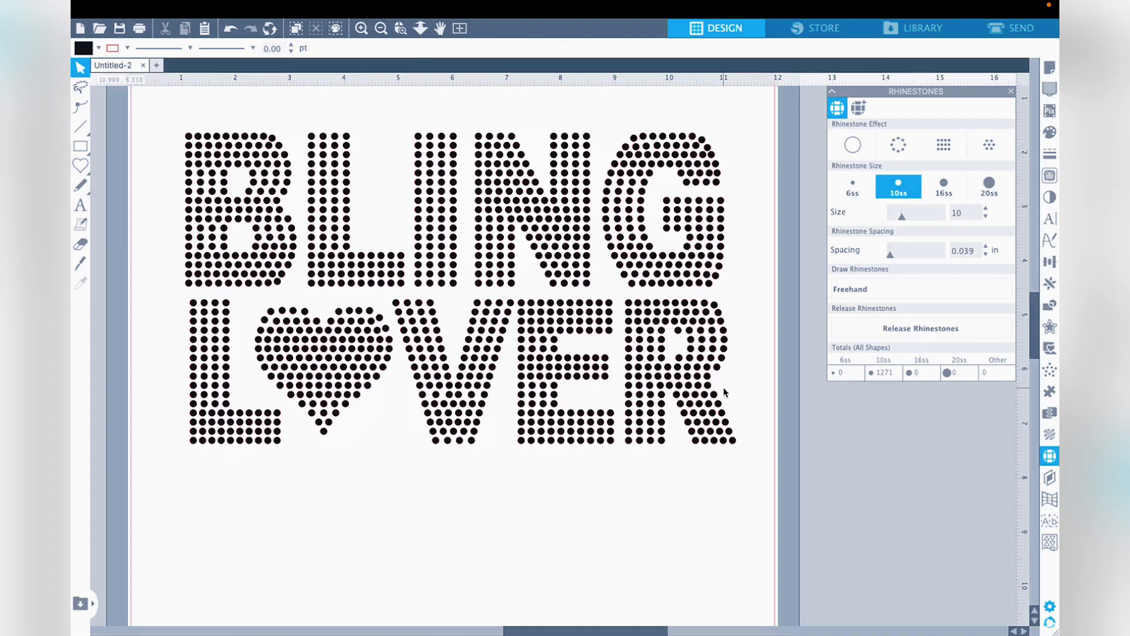
- Fine-tune the positions of single stones on both upper lobes of the heart
left_click(338, 318)
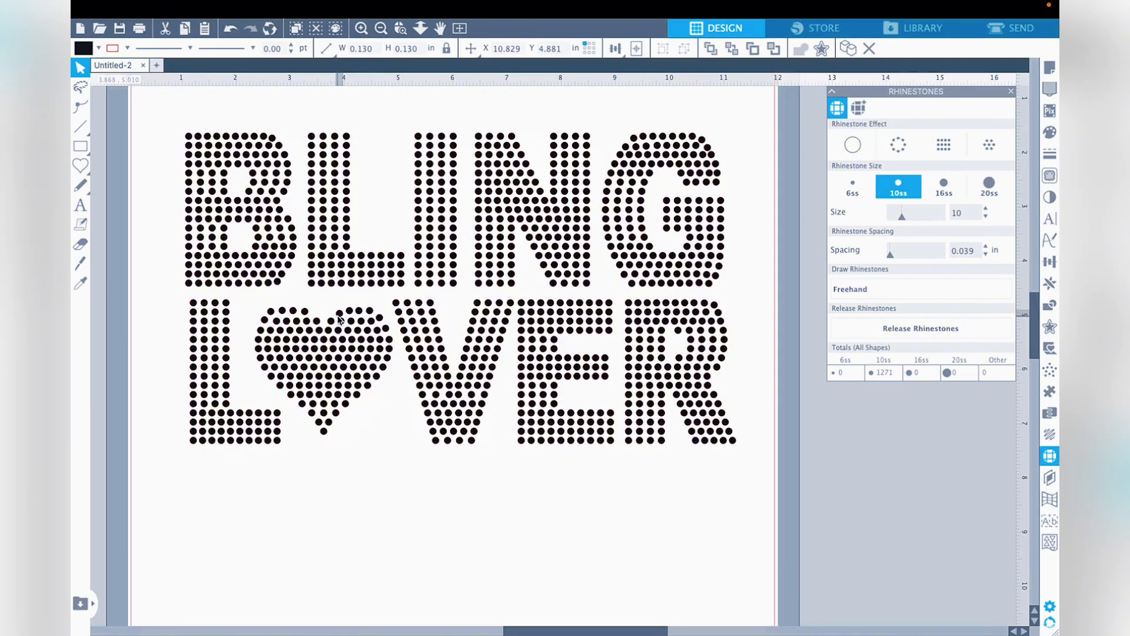
left_click(339, 318)
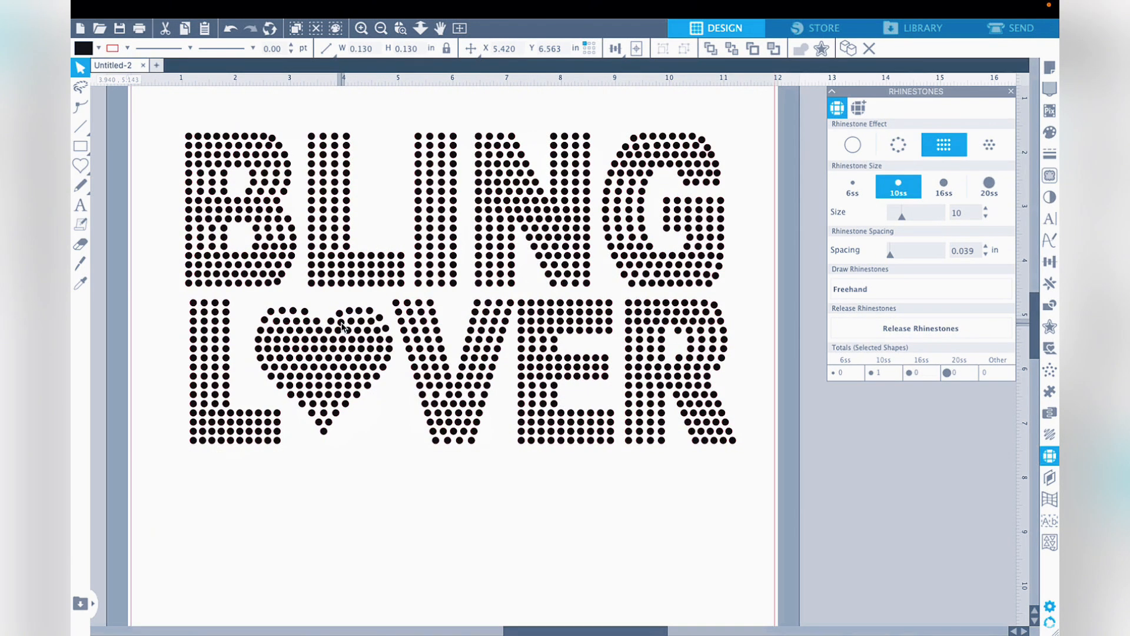
left_click(395, 400)
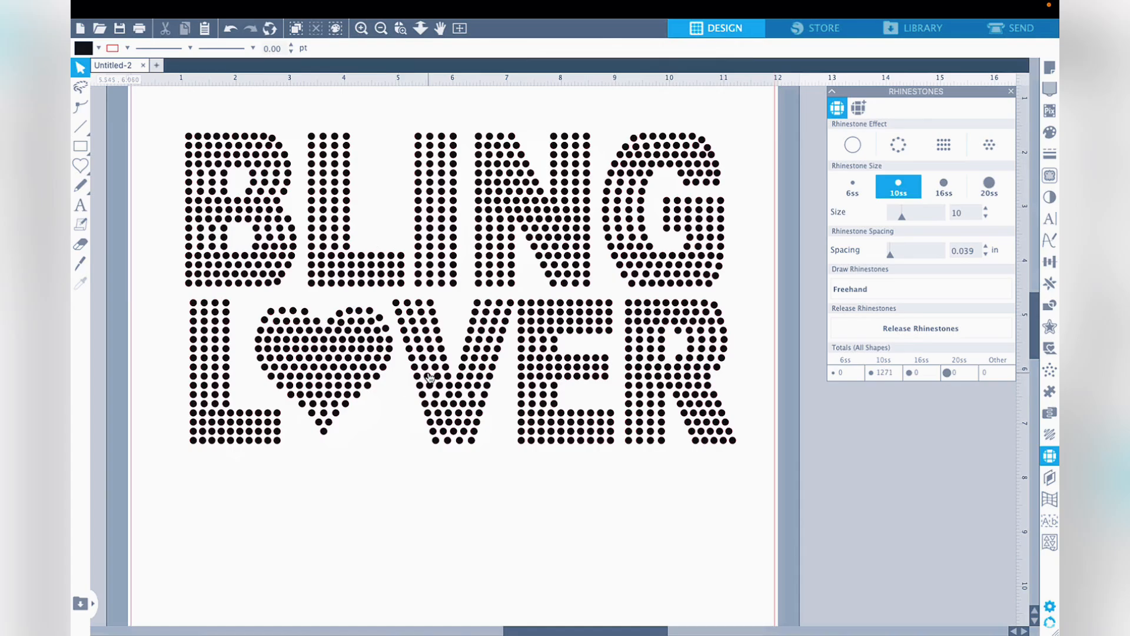
left_click(273, 318)
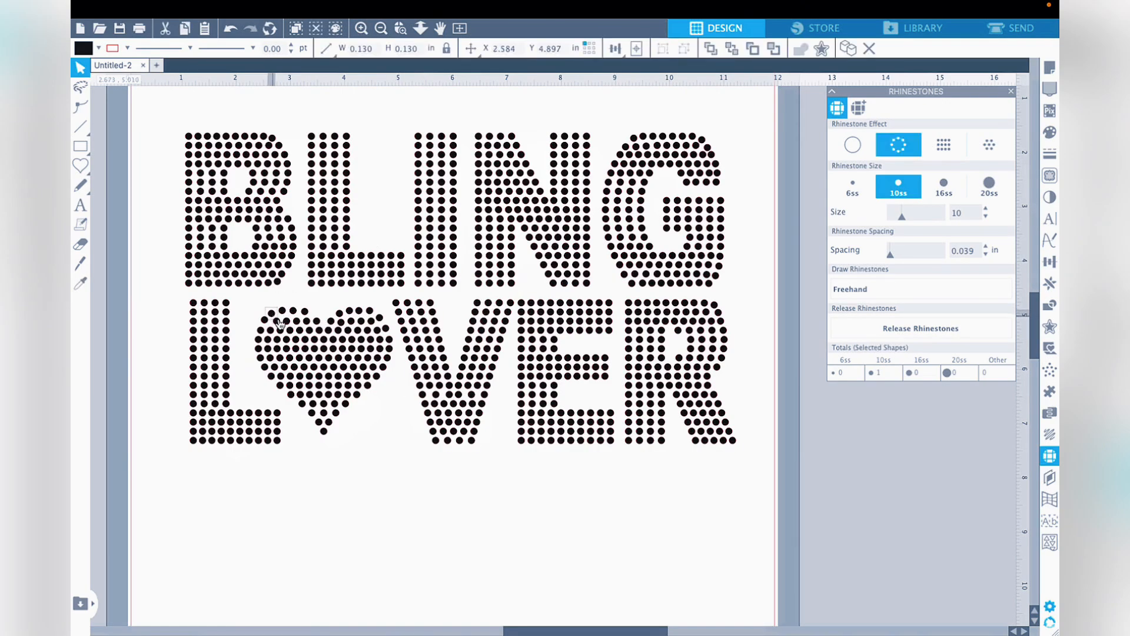
left_click(397, 450)
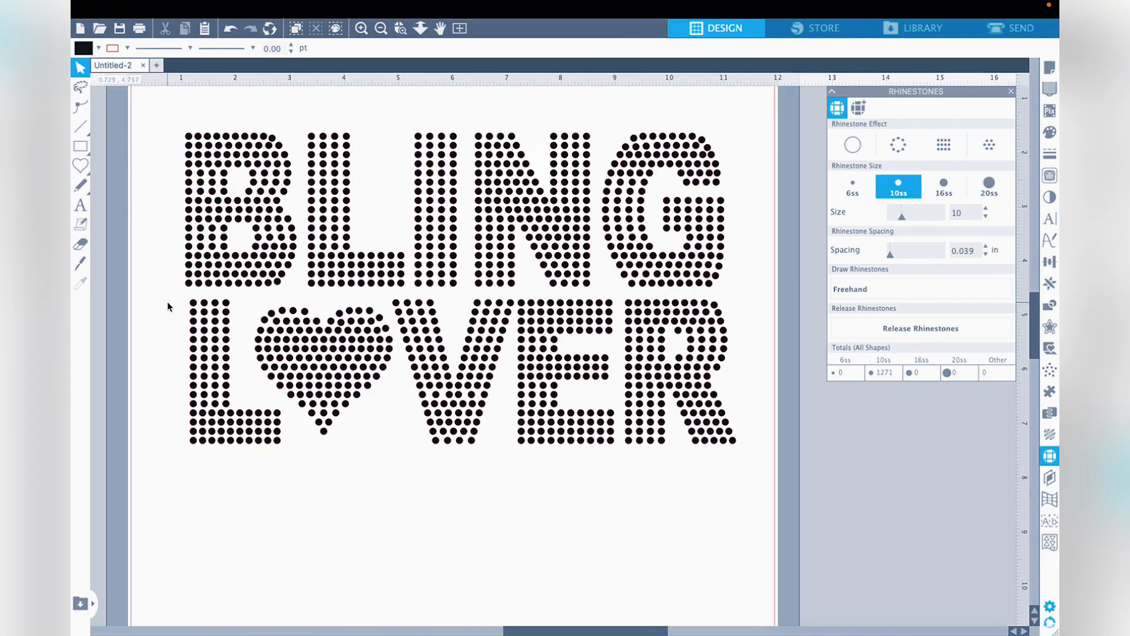
- Select all of the LOVER stones and group them into one object
left_click_drag(167, 301, 761, 504)
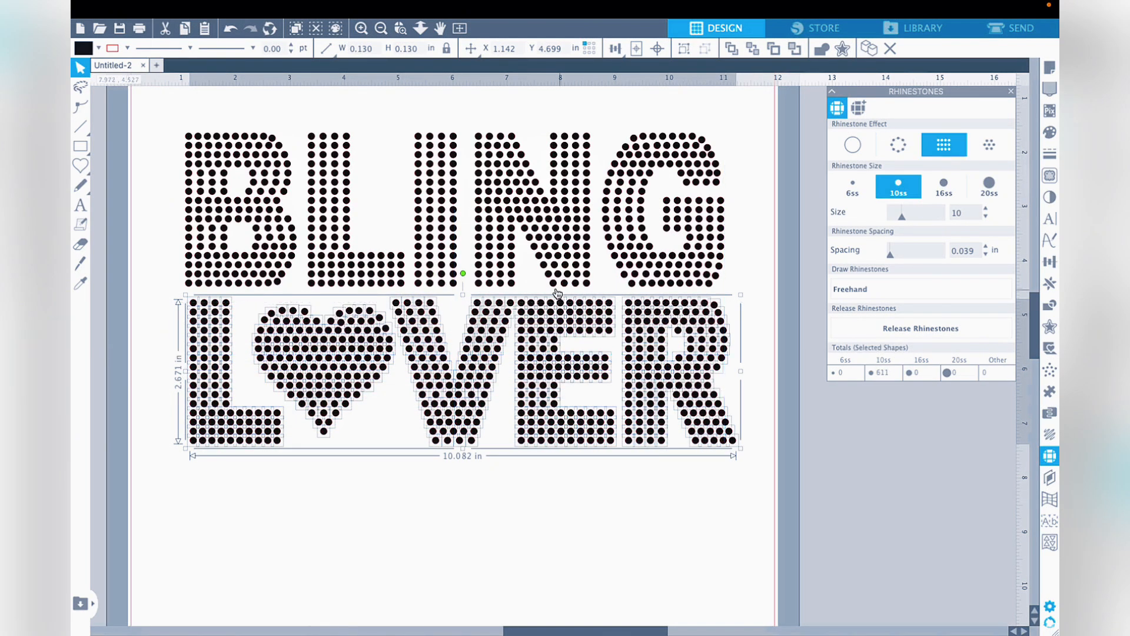
right_click(550, 328)
left_click(601, 480)
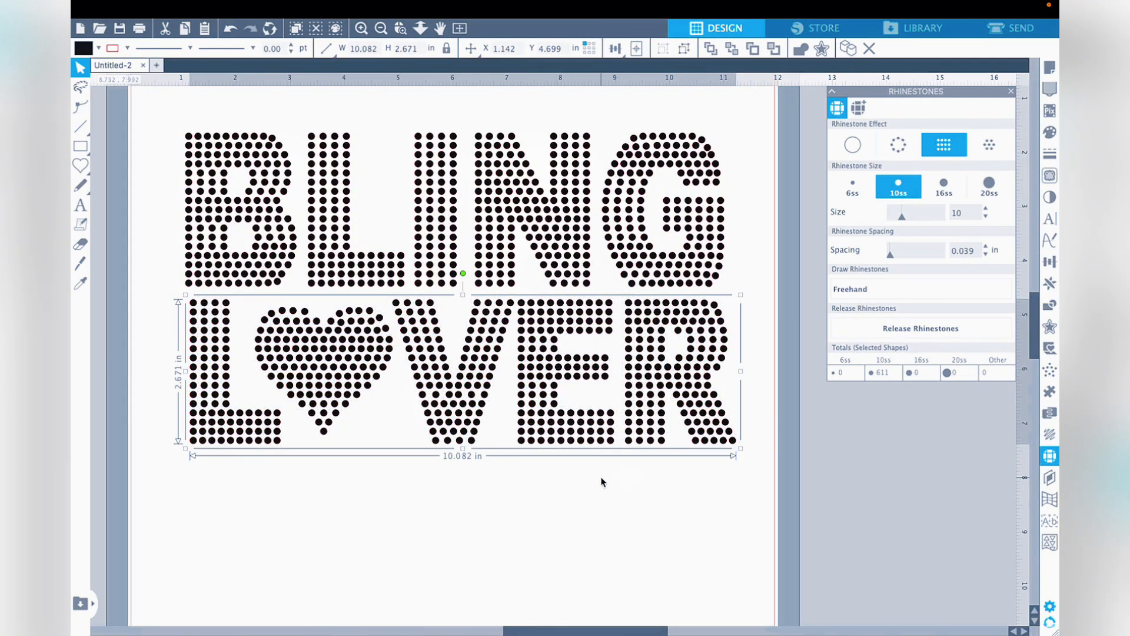
left_click(602, 481)
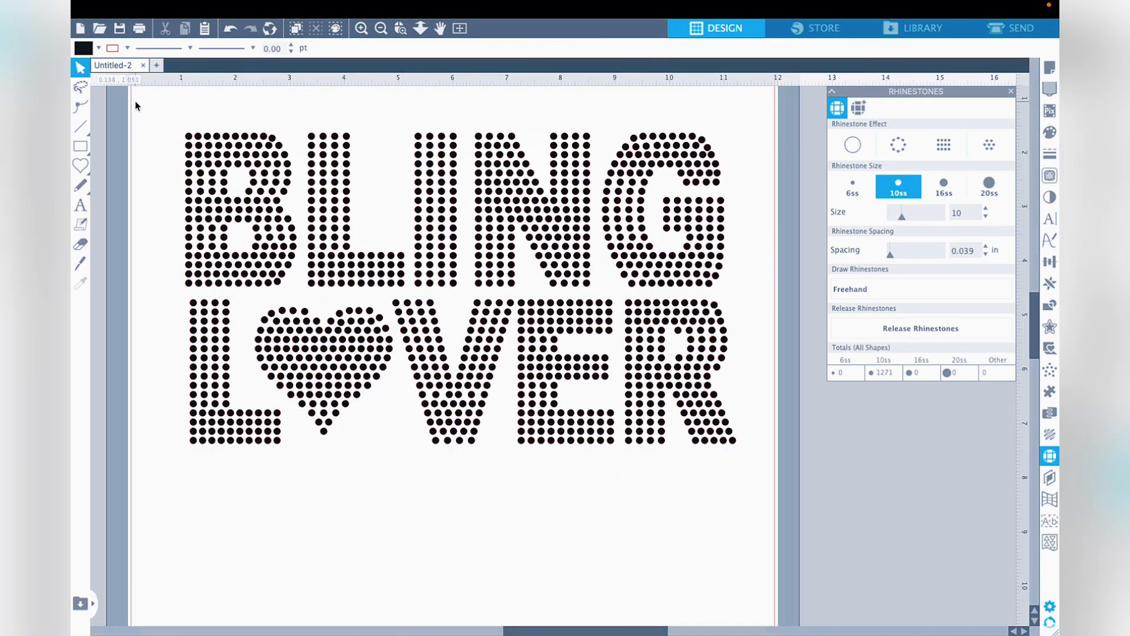
- Select both words and ungroup them into individual stones
left_click_drag(169, 123, 739, 480)
right_click(658, 372)
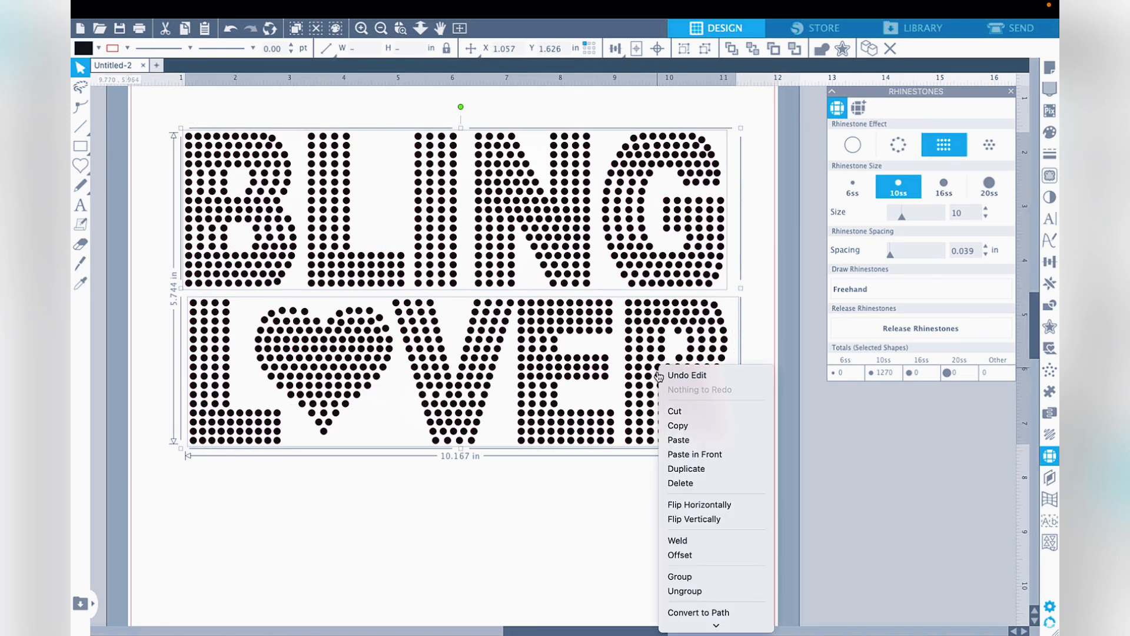
left_click(680, 593)
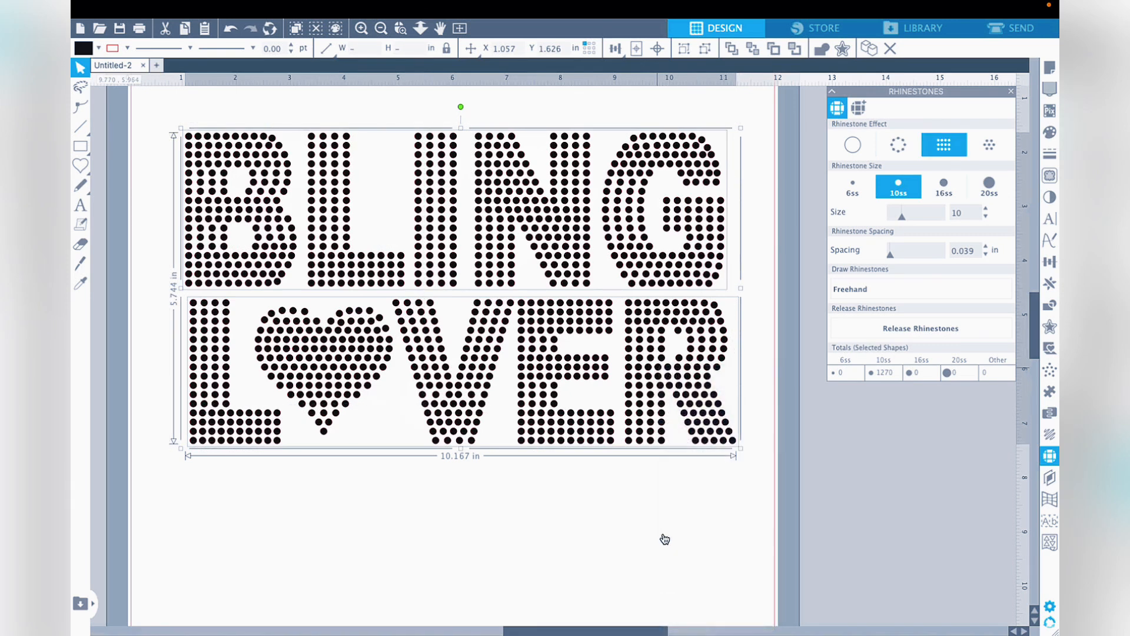
- Hide the rhinestone settings and check that single stones in the G and R can be selected separately
scroll(1055, 438, "up", 2)
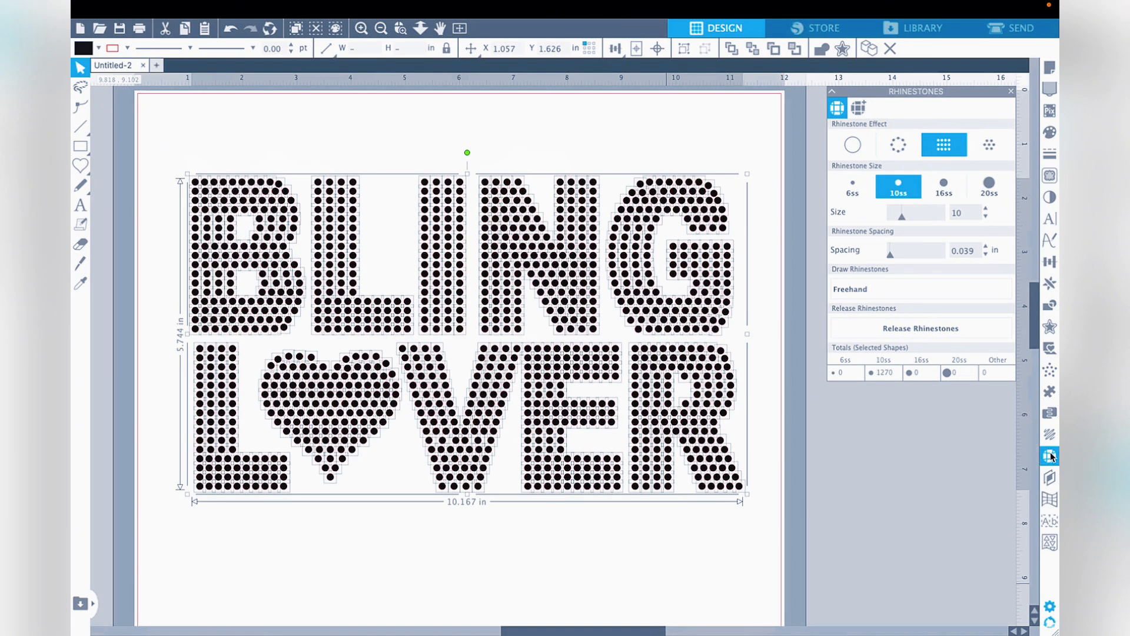
scroll(970, 428, "up", 1)
left_click(956, 453)
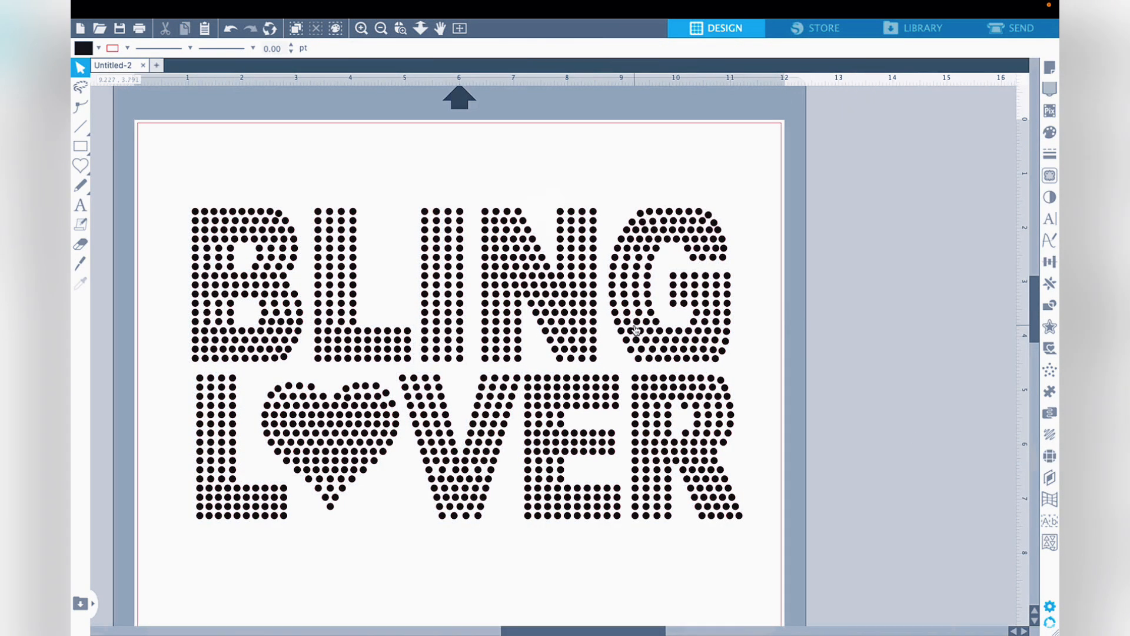
left_click(634, 325)
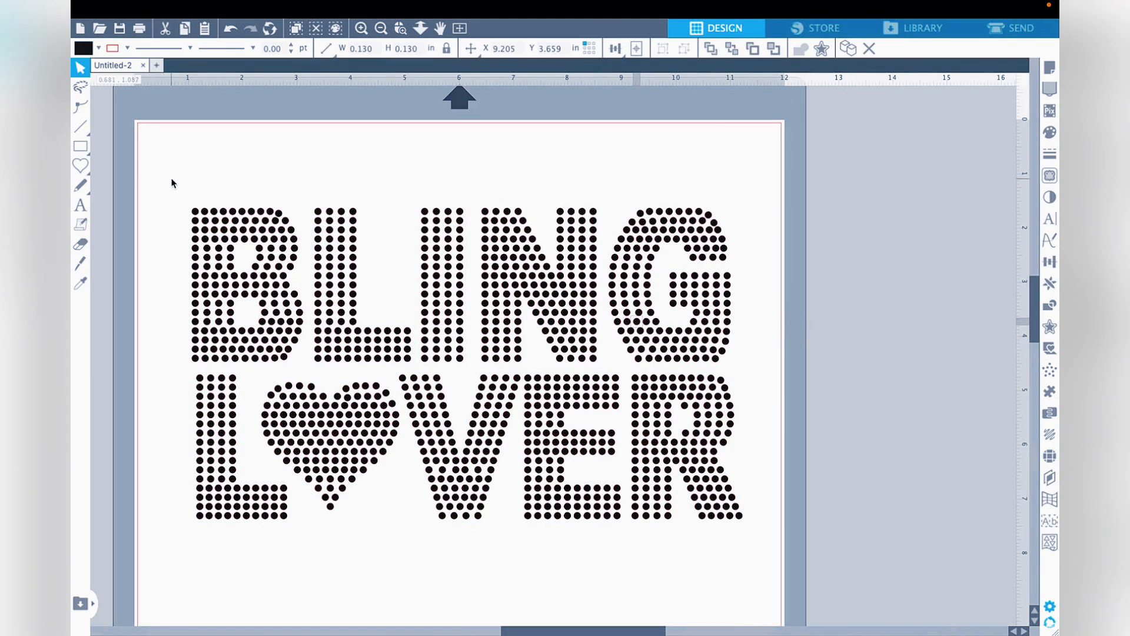
left_click_drag(171, 179, 261, 282)
left_click_drag(474, 456, 784, 587)
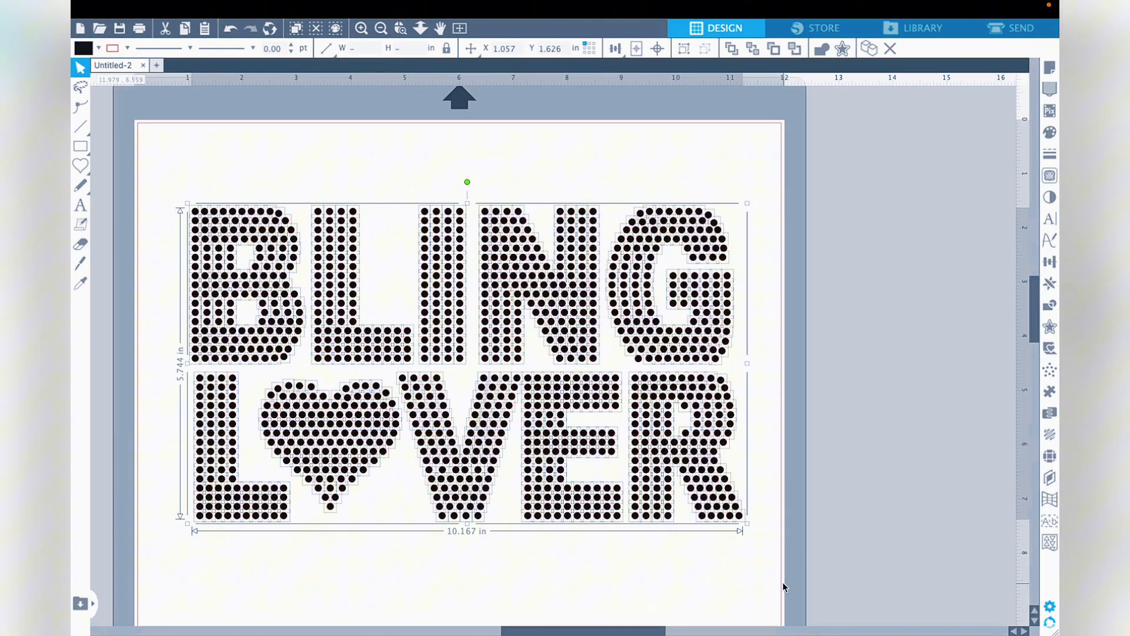
left_click(743, 550)
left_click(741, 515)
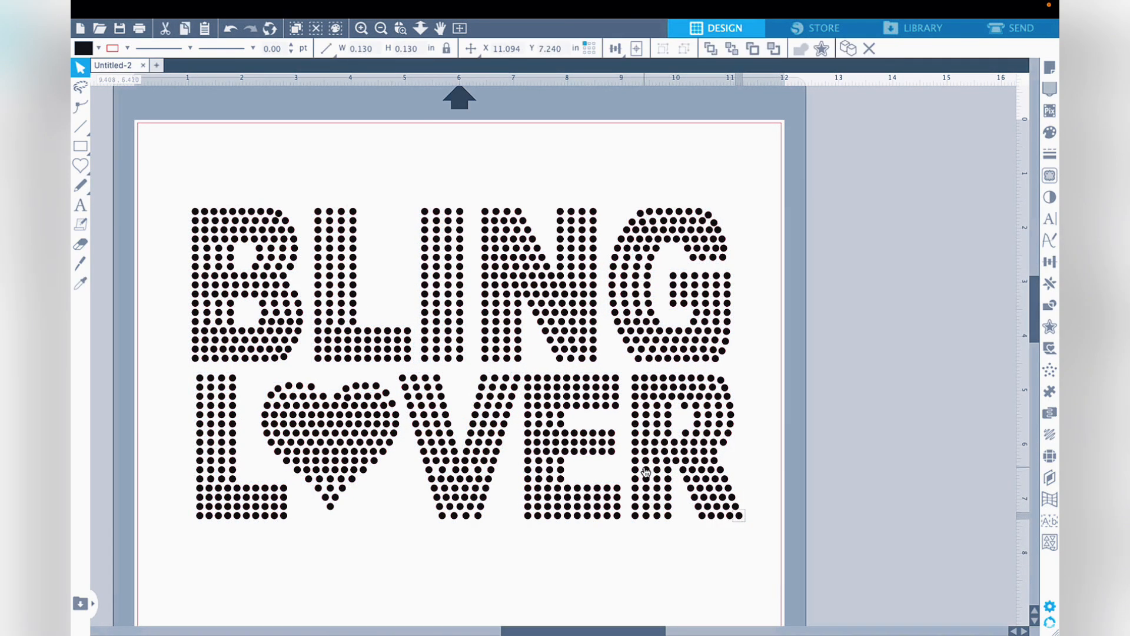
- Select the whole BLING LOVER design and review its stone totals in the rhinestone settings
left_click_drag(164, 182, 759, 565)
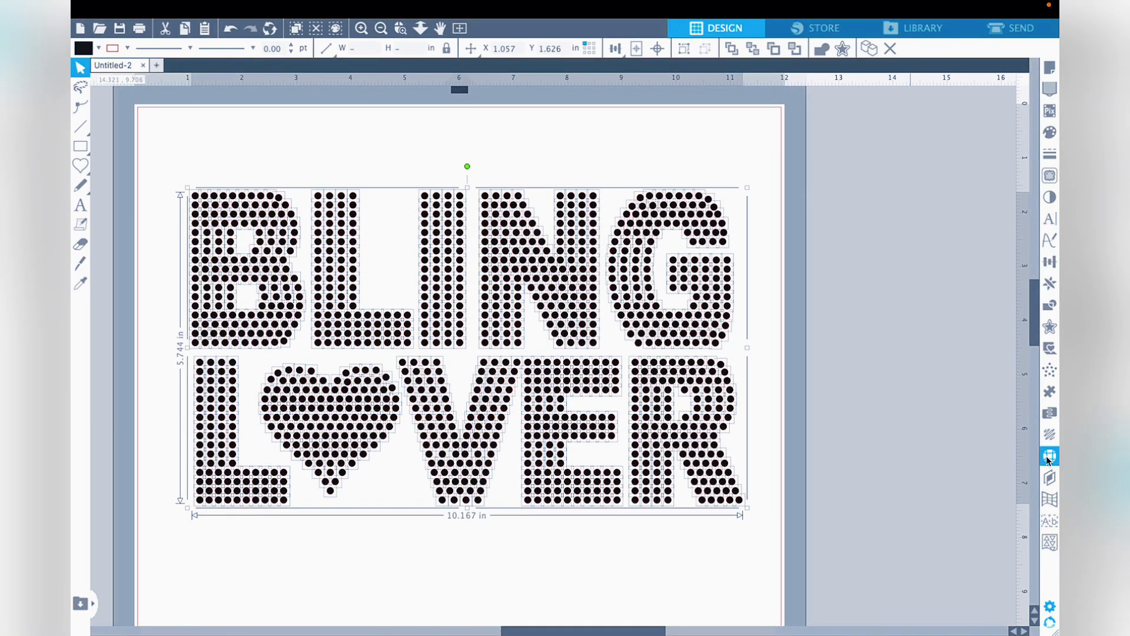
left_click(1048, 457)
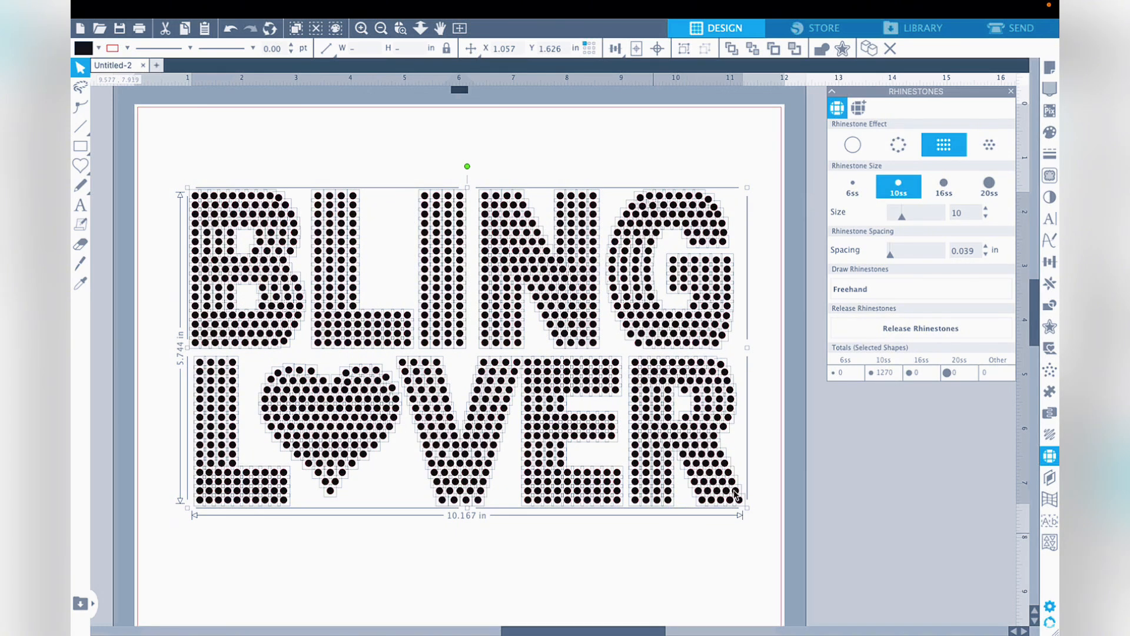
left_click(743, 541)
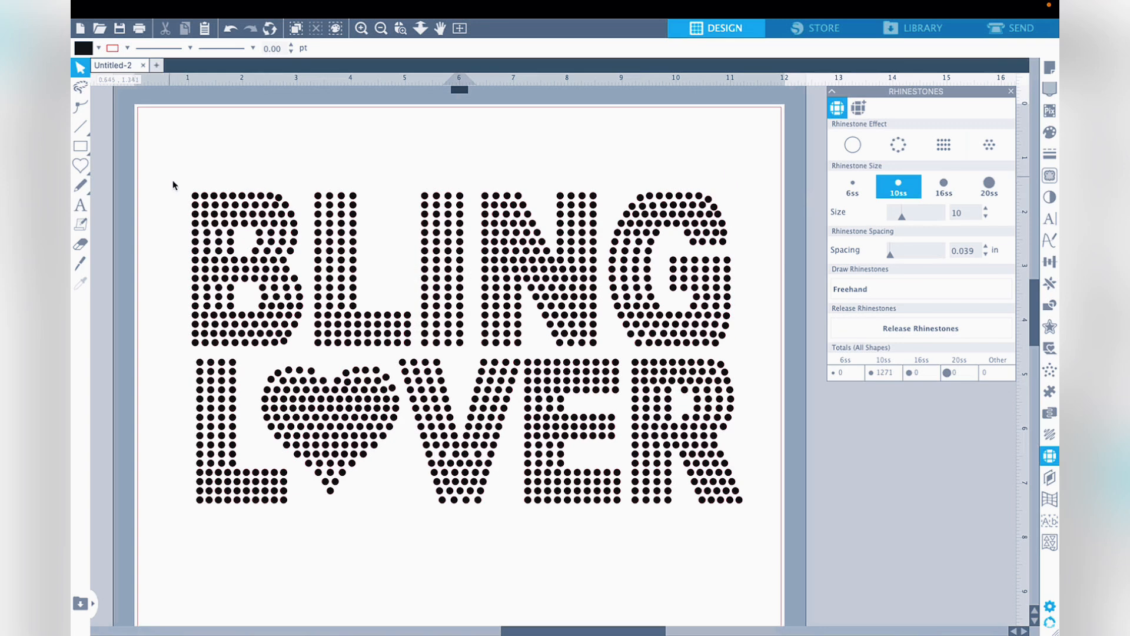
left_click_drag(175, 176, 490, 360)
left_click_drag(489, 357, 621, 355)
left_click(481, 570)
left_click_drag(167, 171, 447, 419)
key("ctrl+a")
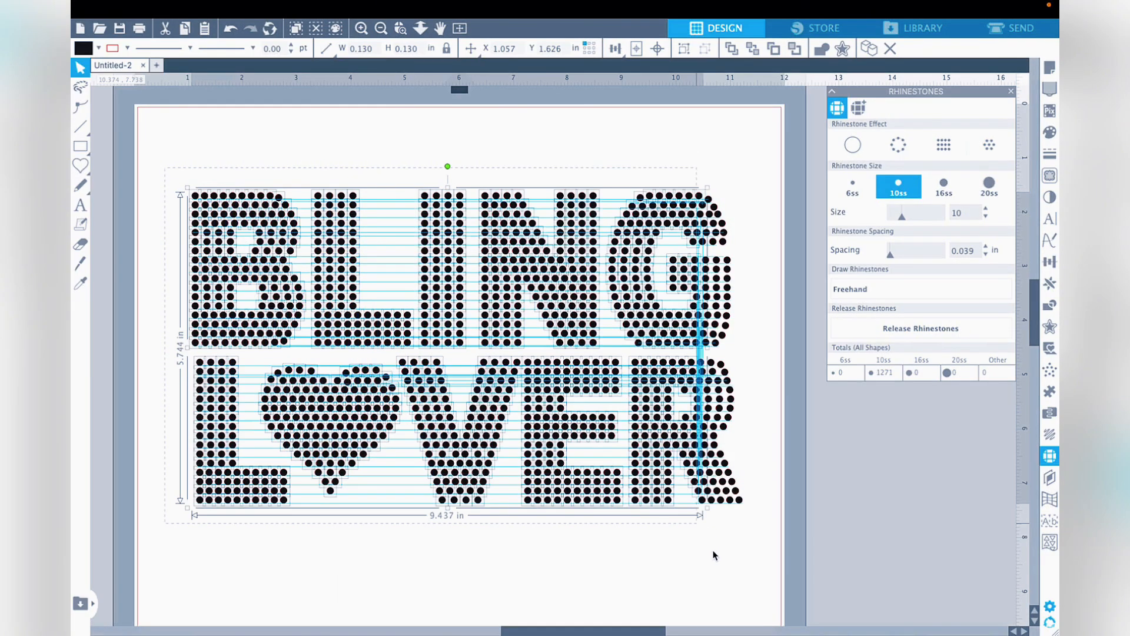
left_click_drag(754, 550, 759, 554)
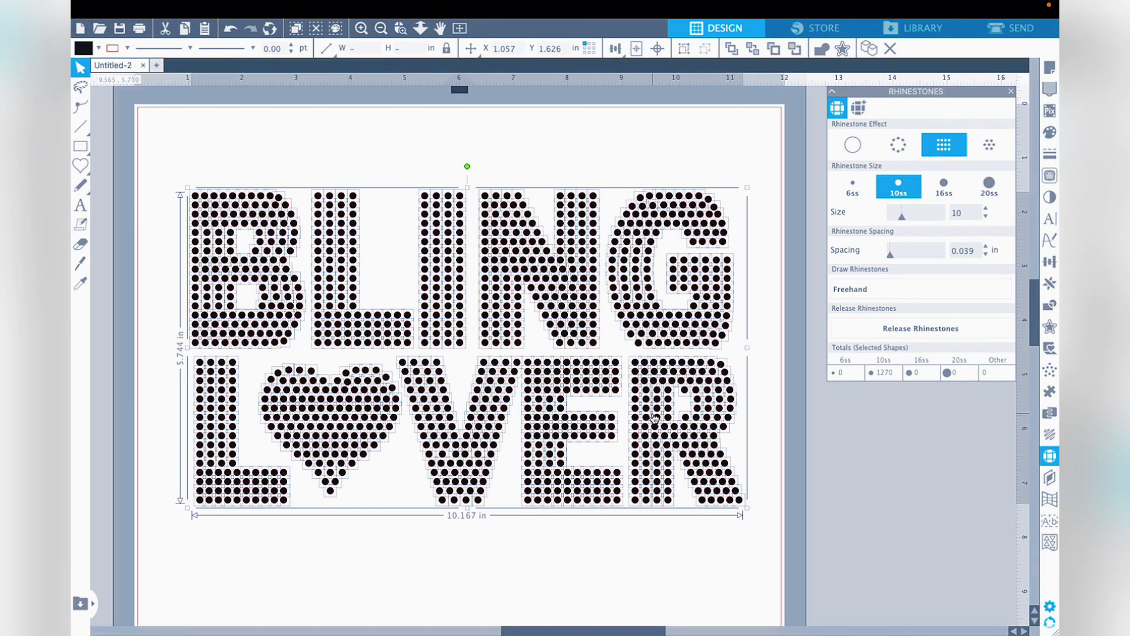
right_click(653, 414)
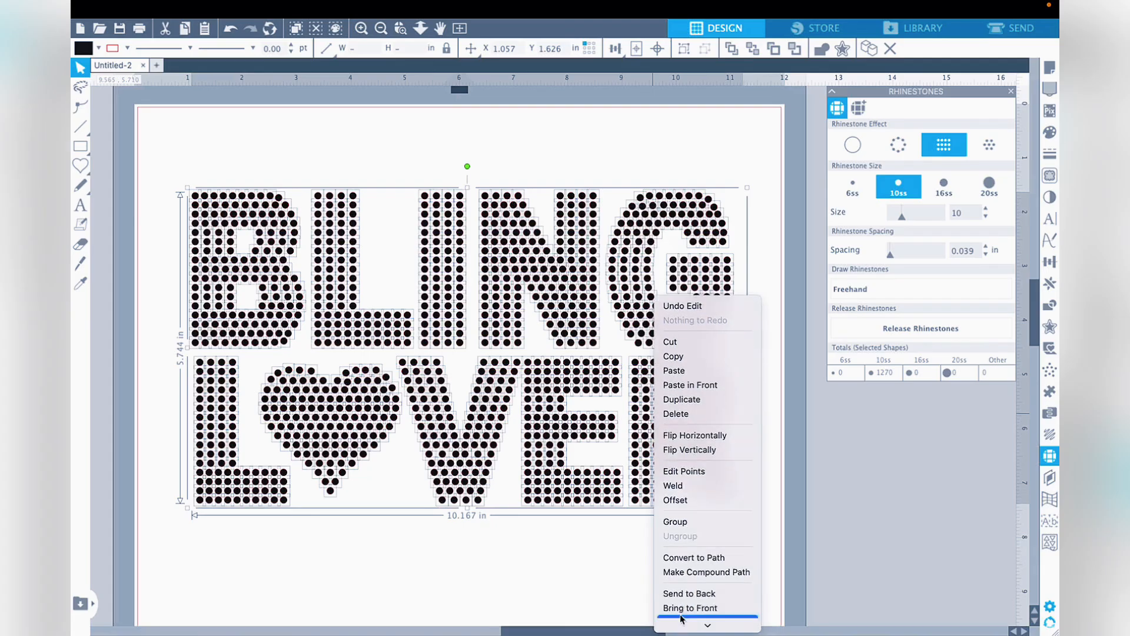
left_click(546, 571)
left_click(176, 180)
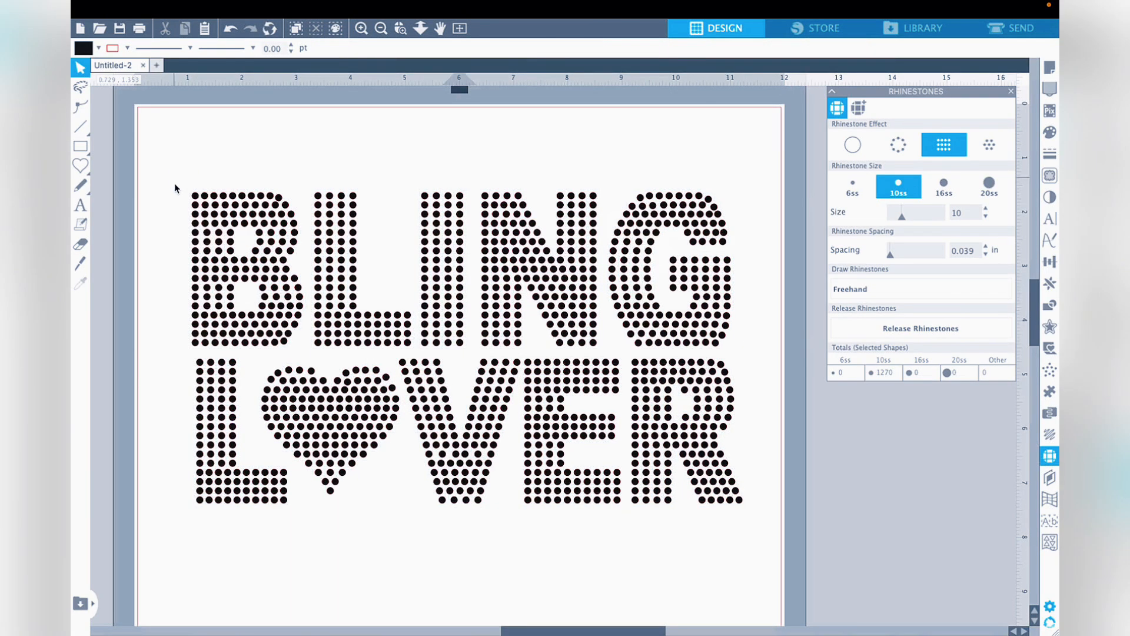
- Select the stones of the word BLING and group them into one object
left_click_drag(181, 179, 745, 337)
right_click(686, 312)
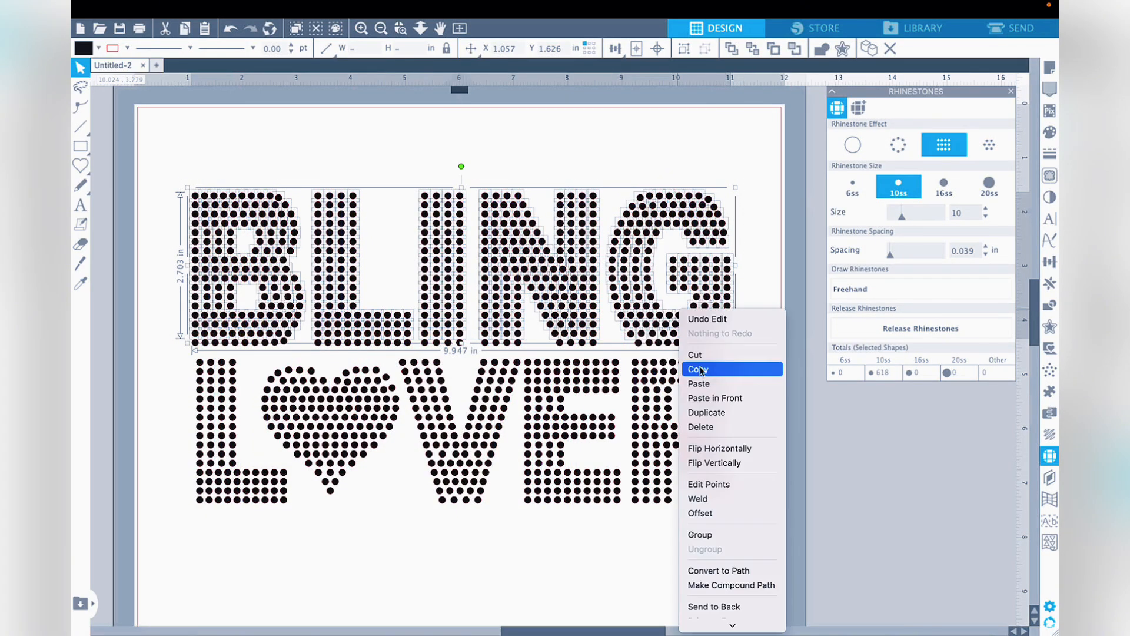
left_click(704, 533)
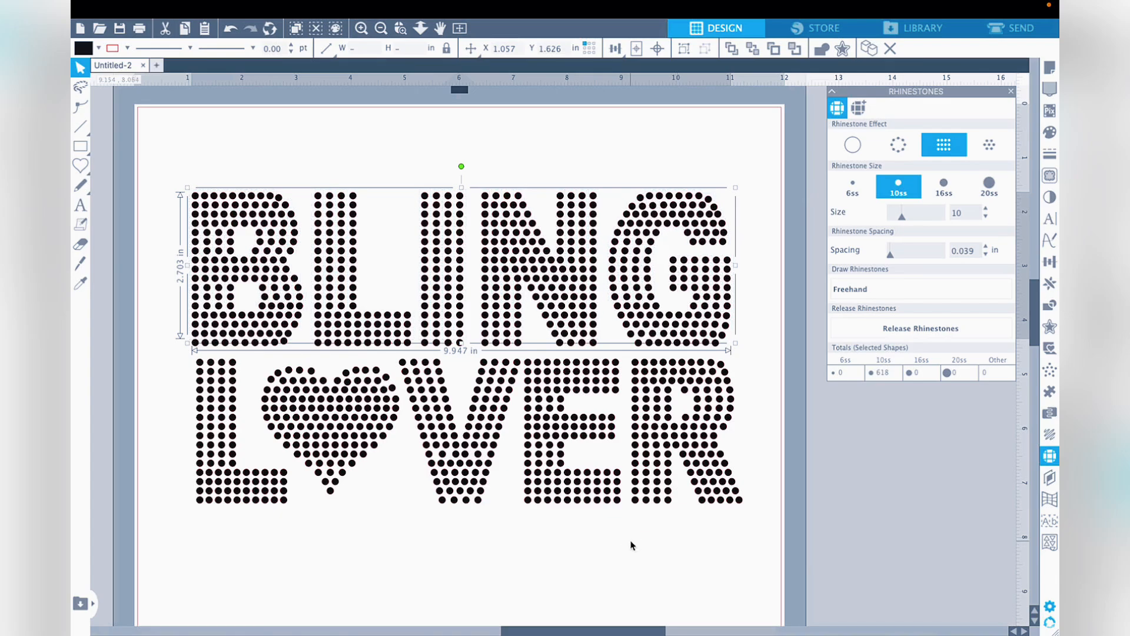
- Select all of the LOVER stones, including the heart, and group them into one object
left_click_drag(181, 355, 792, 556)
right_click(665, 458)
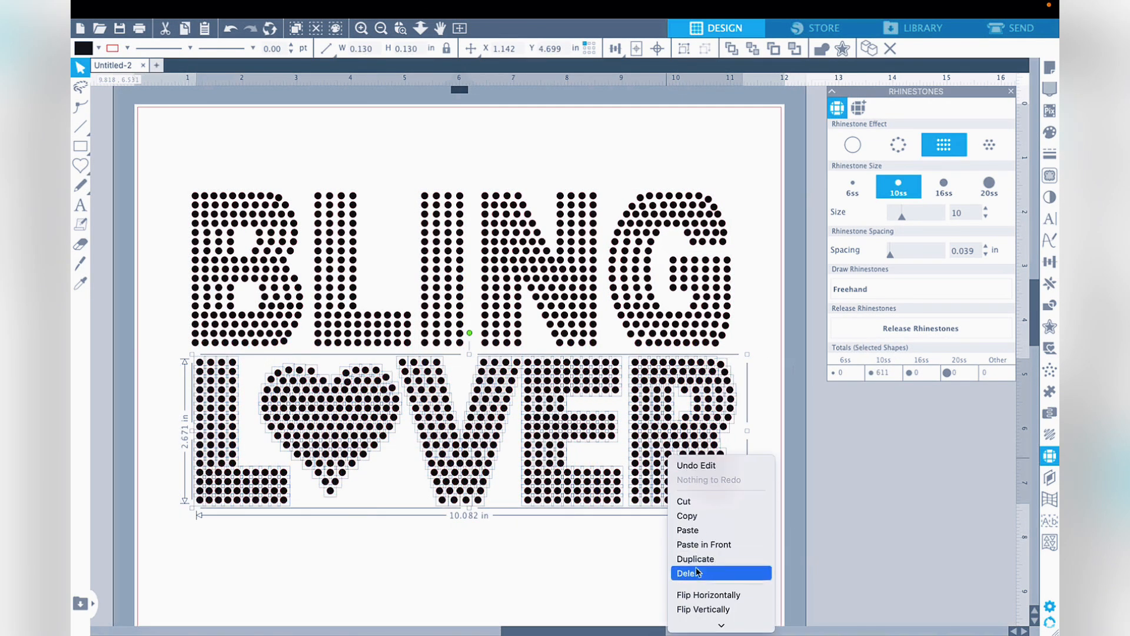
left_click(693, 551)
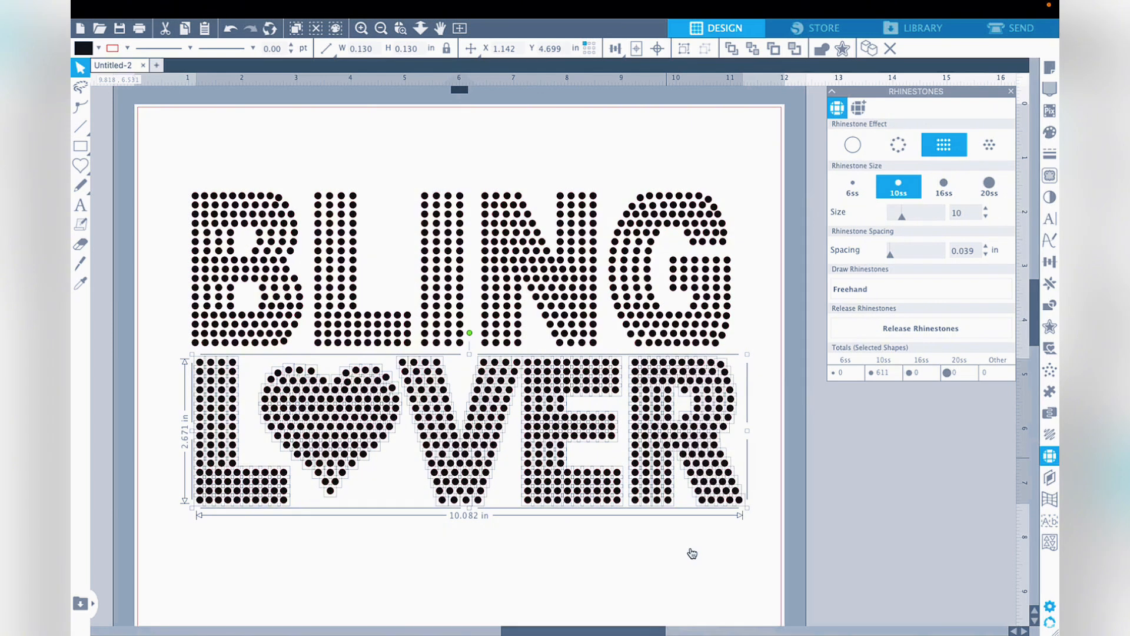
left_click(692, 553)
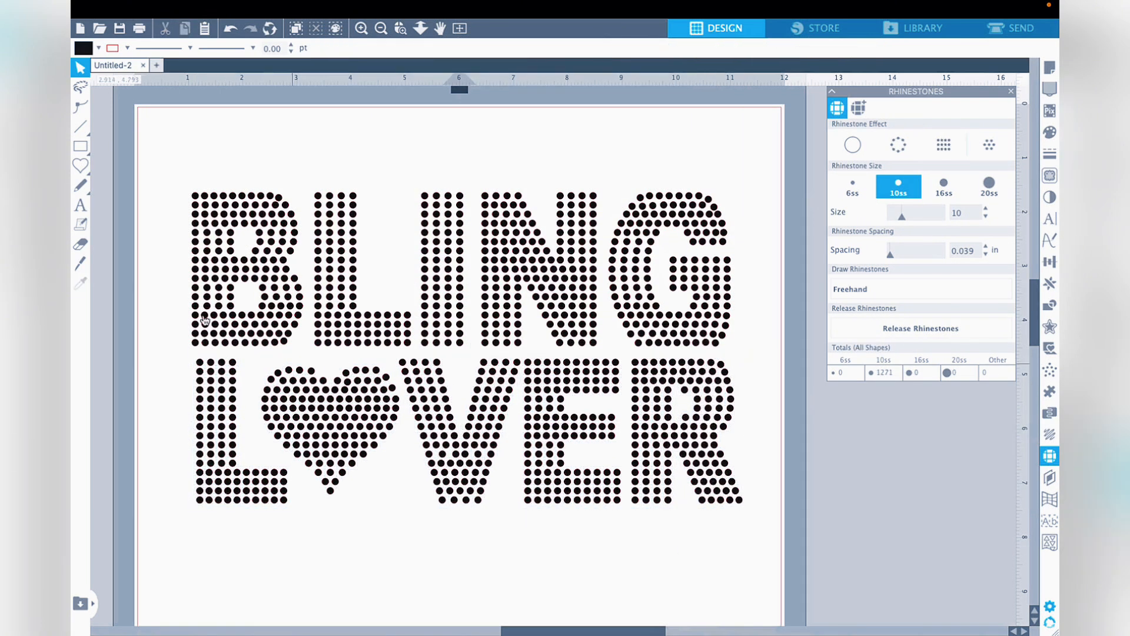
- Select the BLING group together with the loose stones in its lowest row and group them as one word
left_click_drag(185, 173, 700, 497)
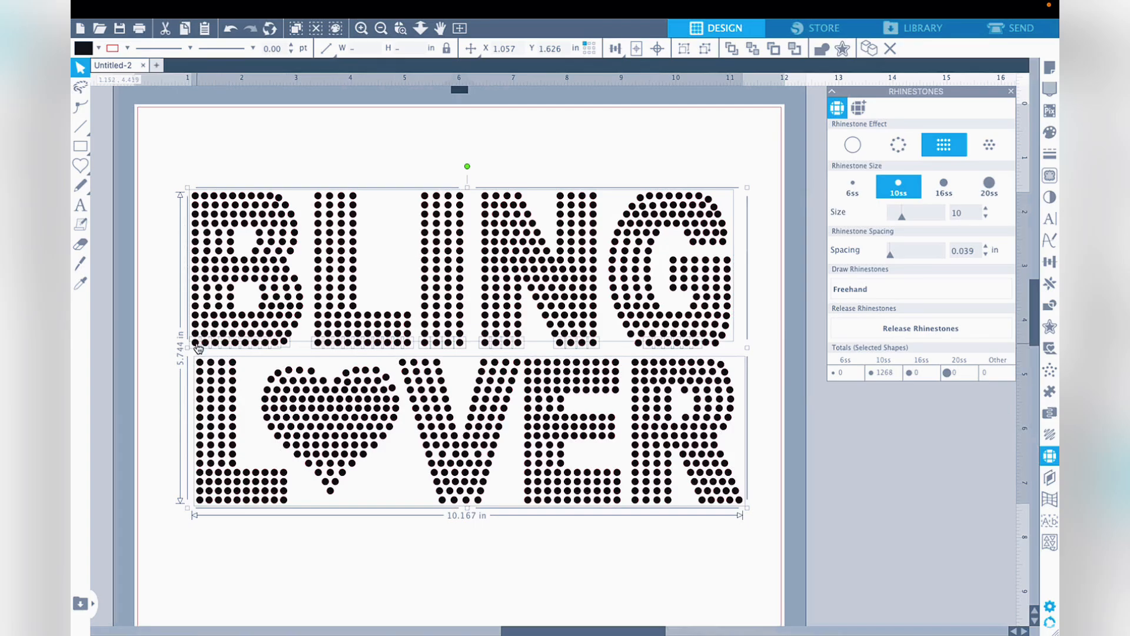
left_click(763, 354)
left_click_drag(183, 188, 740, 352)
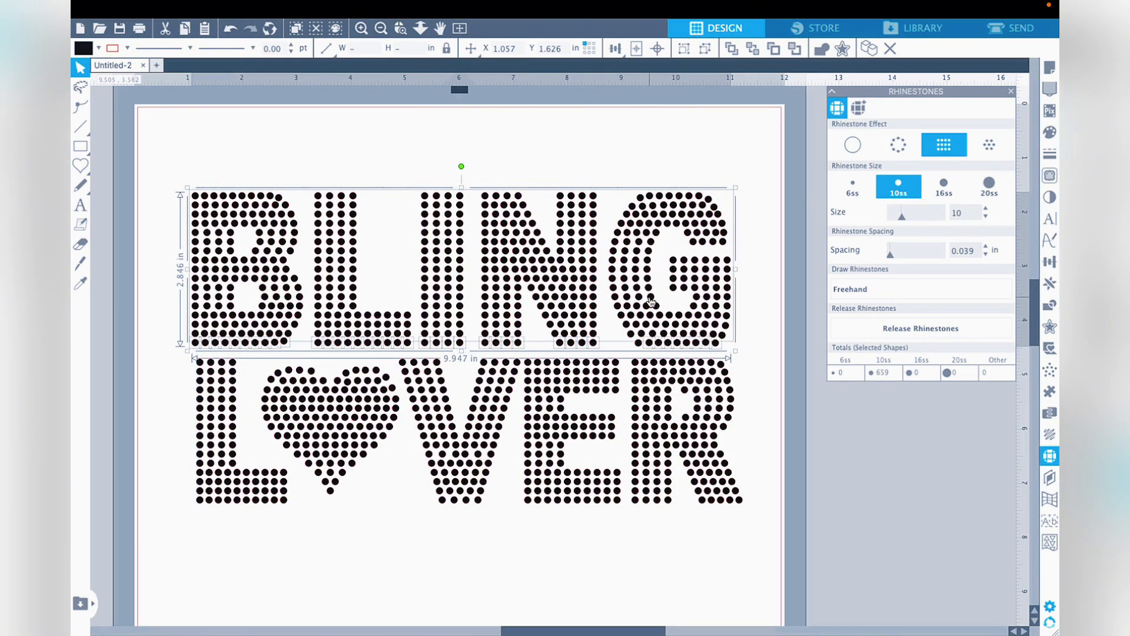
right_click(649, 297)
left_click(673, 521)
- Test that BLING moves as one object, undo the move, and check that LOVER is grouped
left_click_drag(581, 319, 549, 249)
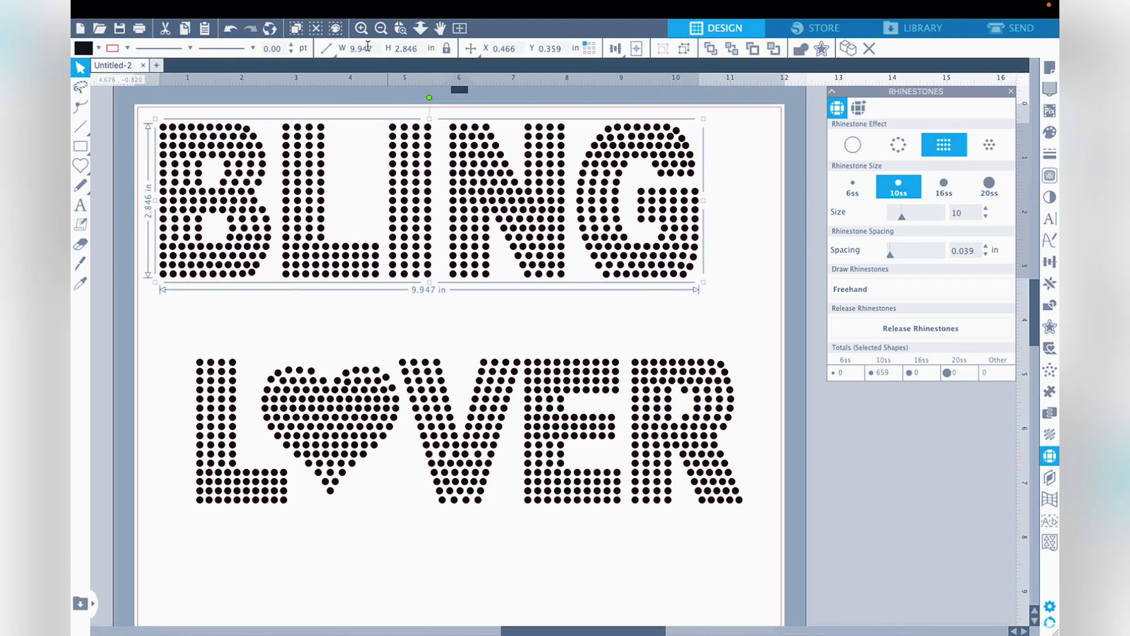
left_click(230, 28)
left_click(176, 411)
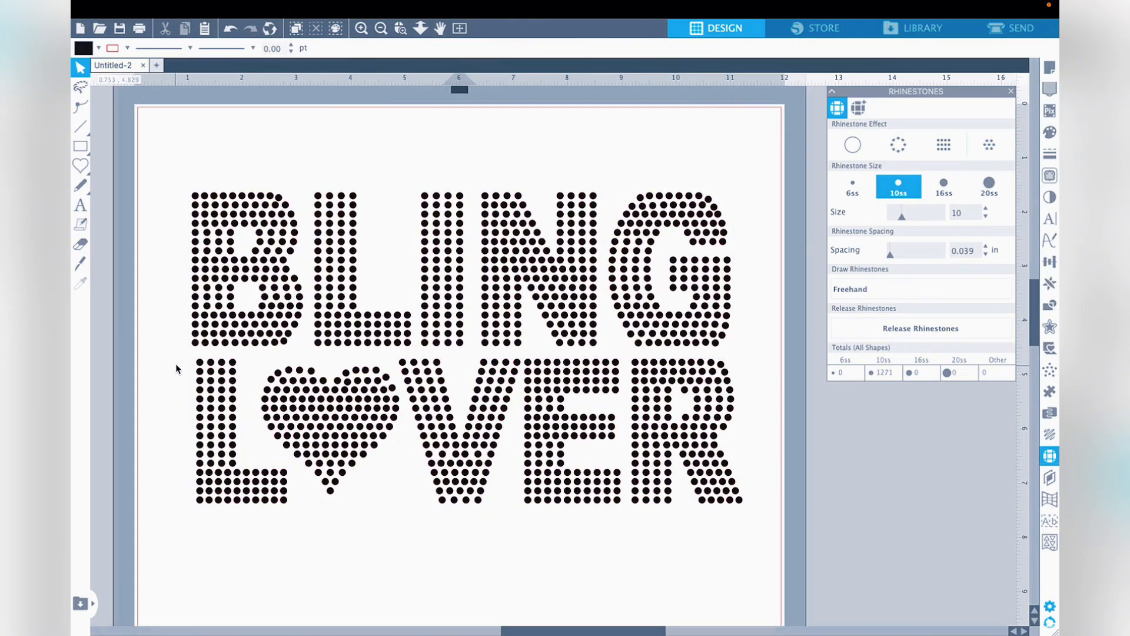
mouse_move(187, 355)
left_mouse_down()
mouse_move(623, 538)
mouse_move(712, 560)
left_mouse_up()
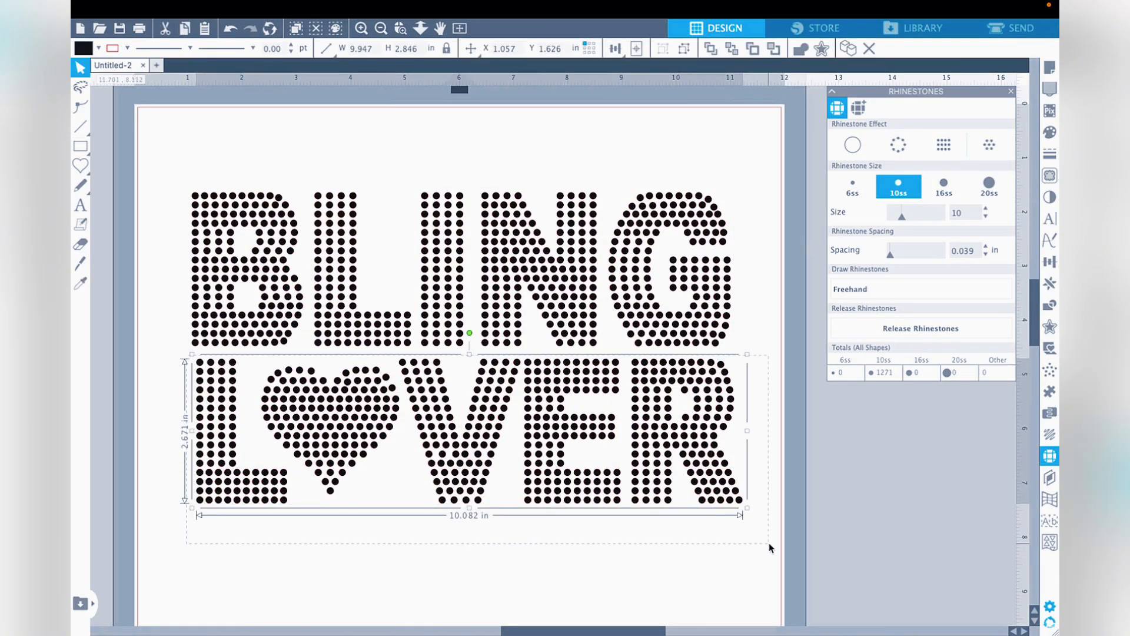
right_click(686, 419)
left_click(709, 585)
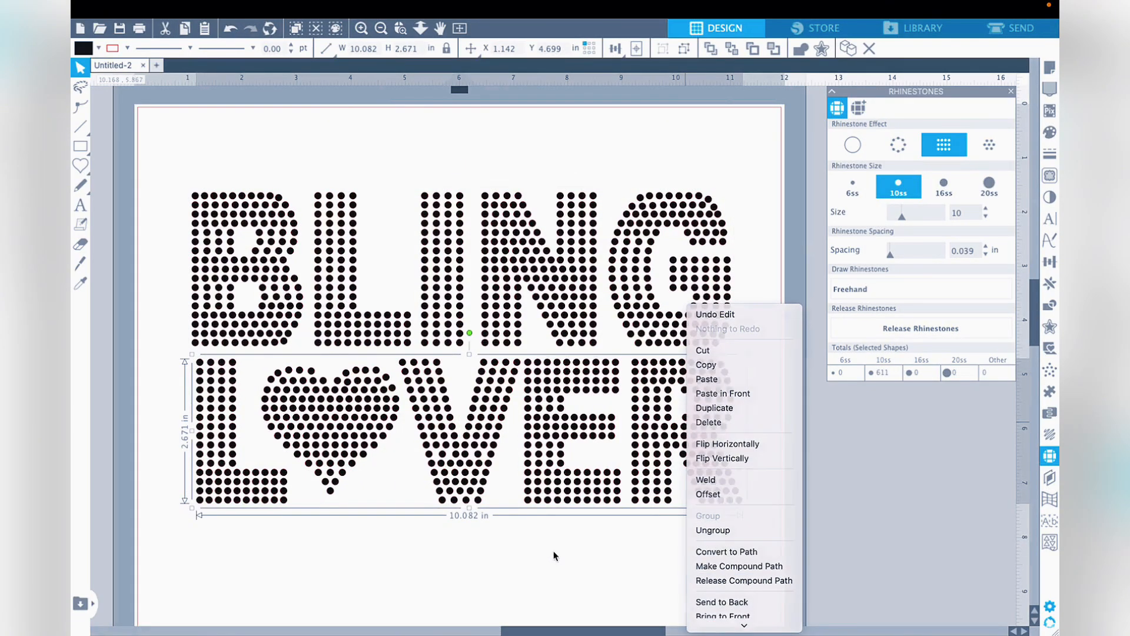
left_click(246, 170)
- Group the words BLING and LOVER into one object and move the design to the upper-left corner of the page
key("ctrl+a")
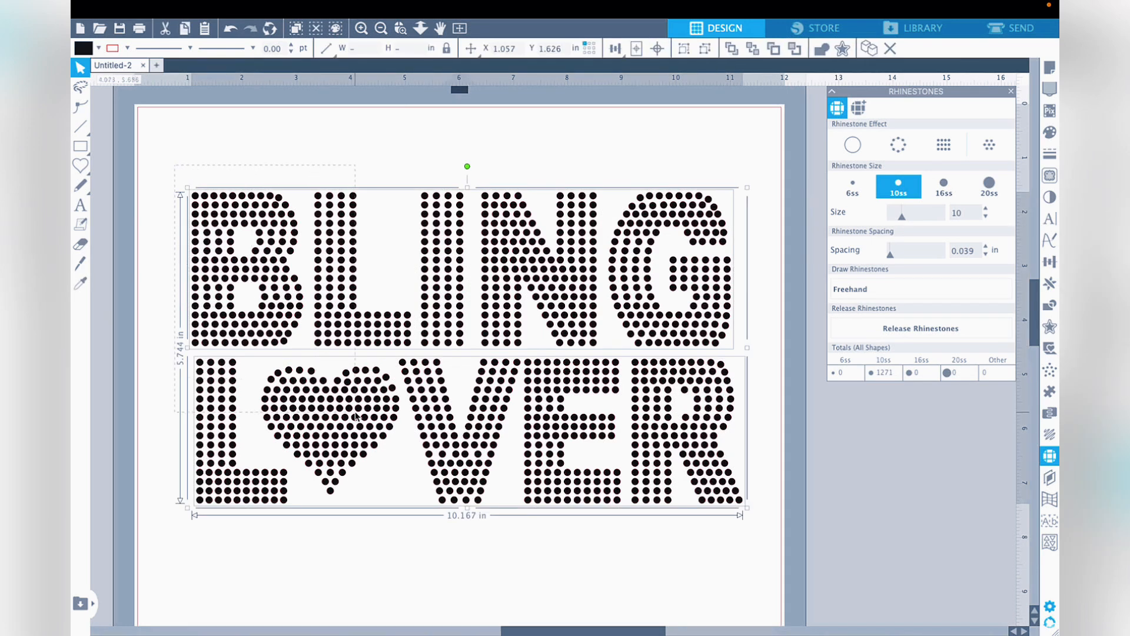
right_click(680, 458)
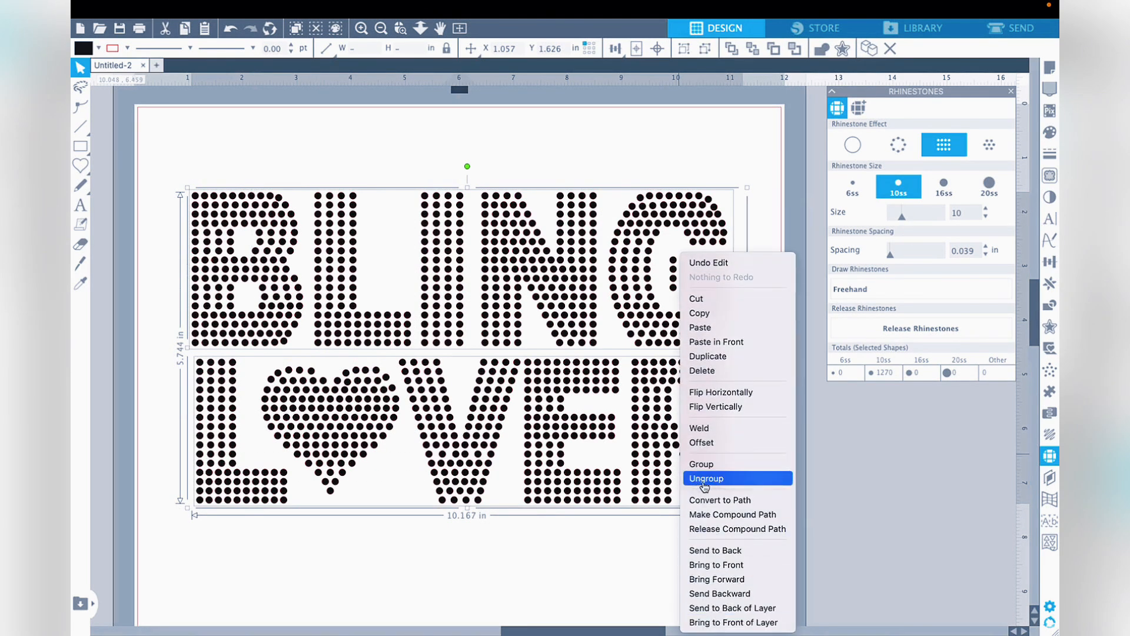
left_click(707, 468)
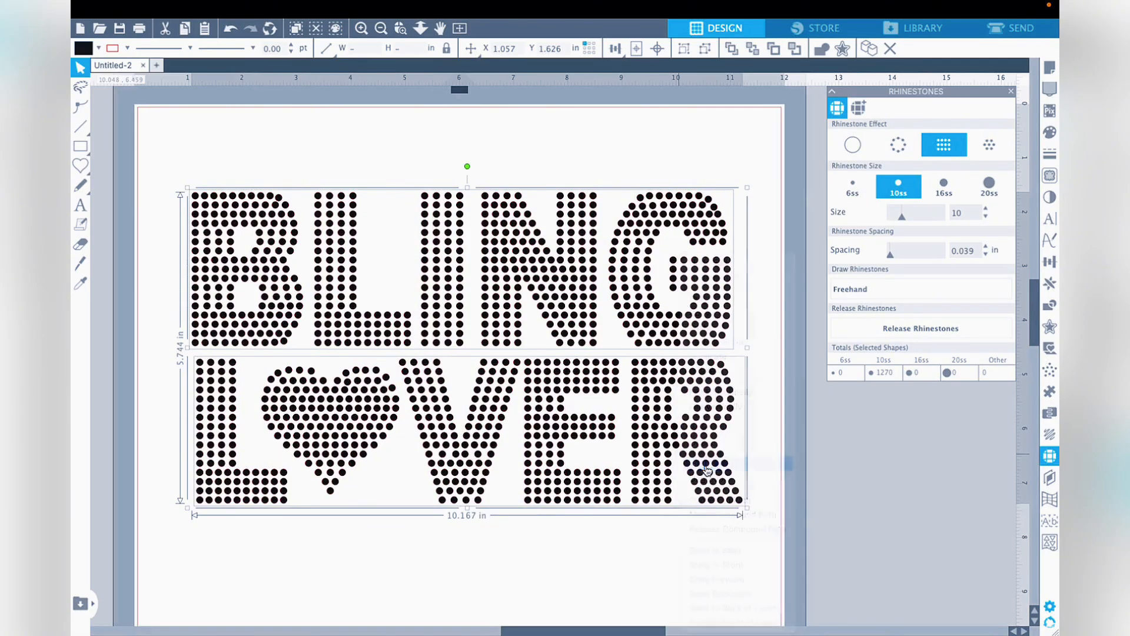
left_click(663, 549)
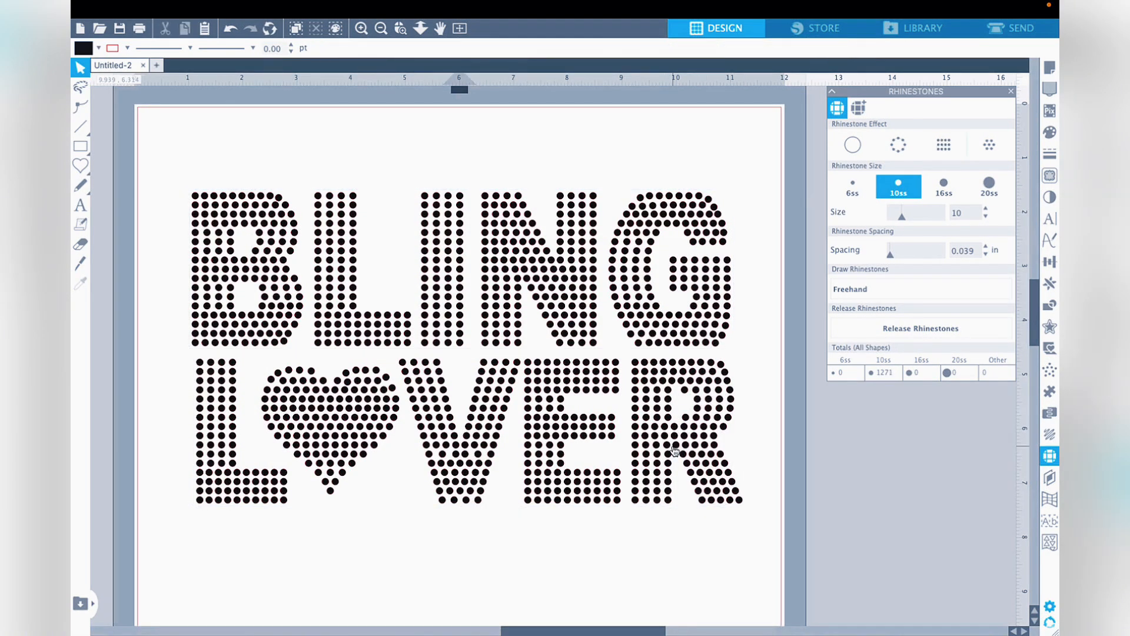
left_click_drag(674, 448, 626, 373)
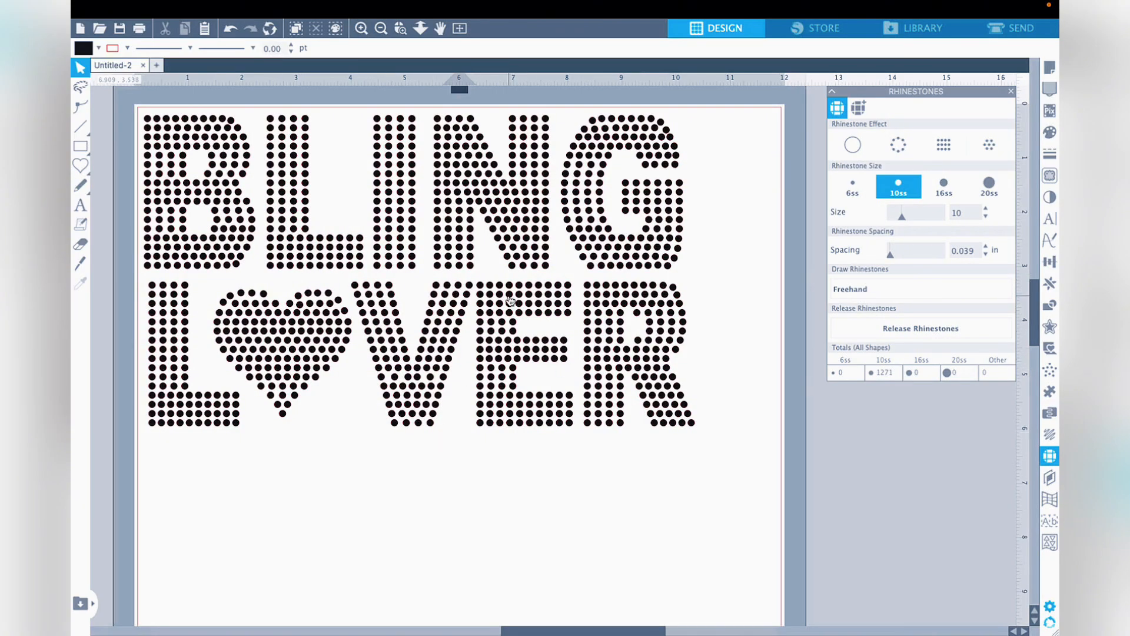
- Show the page setup and draw a rectangle about 10.57 by 6.41 in around the whole BLING LOVER design
left_click(361, 28)
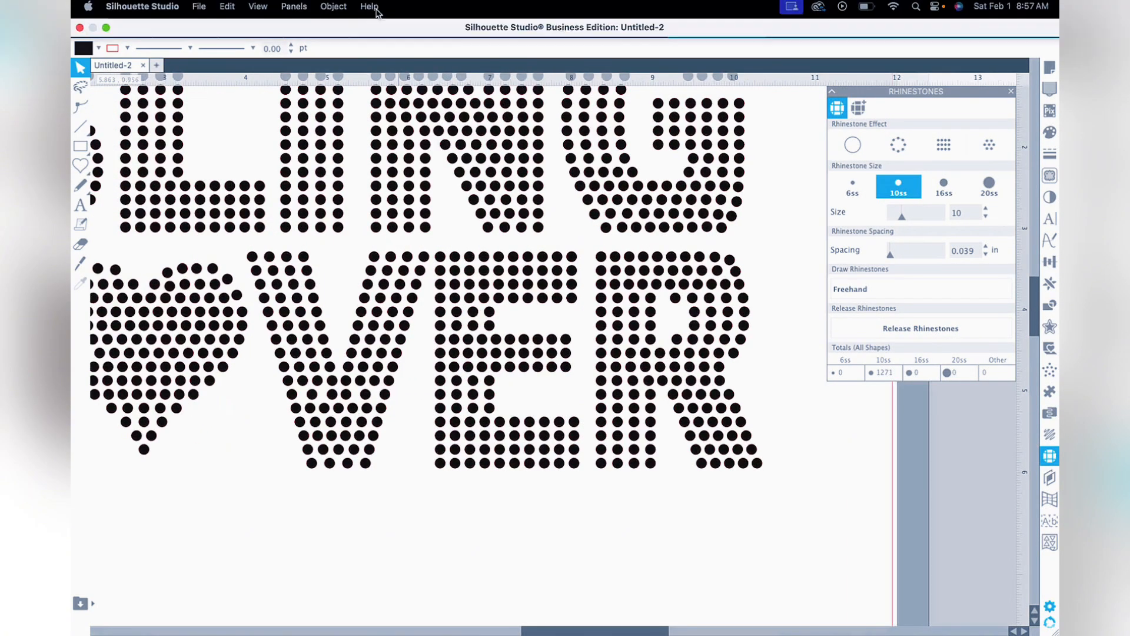
left_click(381, 29)
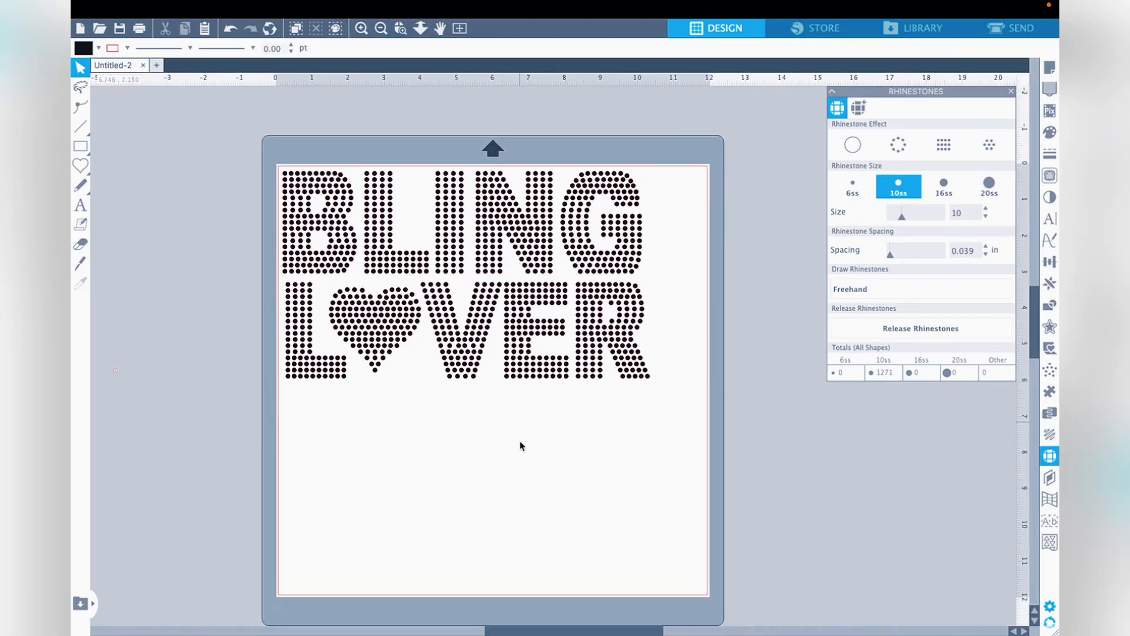
left_click(1050, 68)
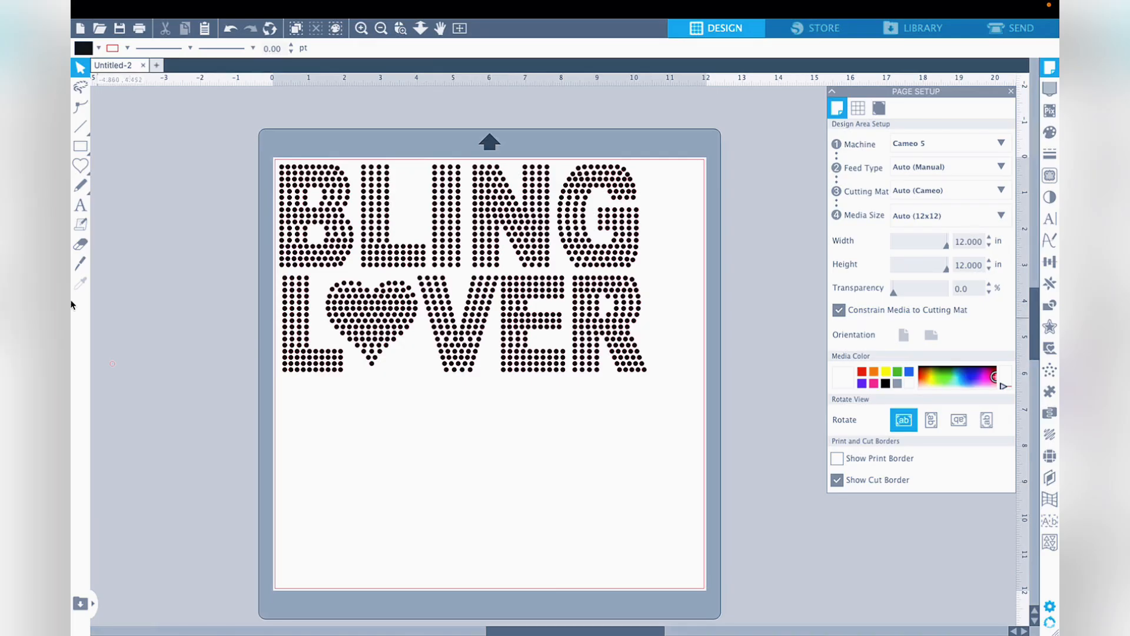
left_click(79, 149)
left_click(80, 151)
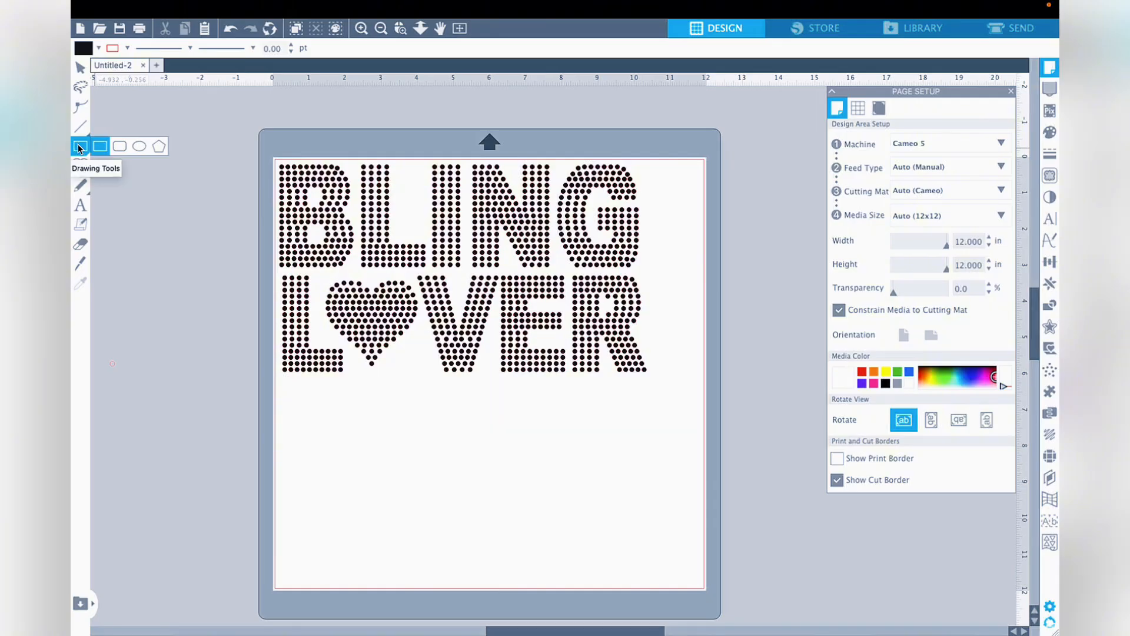
mouse_move(279, 168)
left_mouse_down()
mouse_move(330, 277)
mouse_move(411, 372)
mouse_move(618, 416)
mouse_move(664, 399)
left_mouse_up()
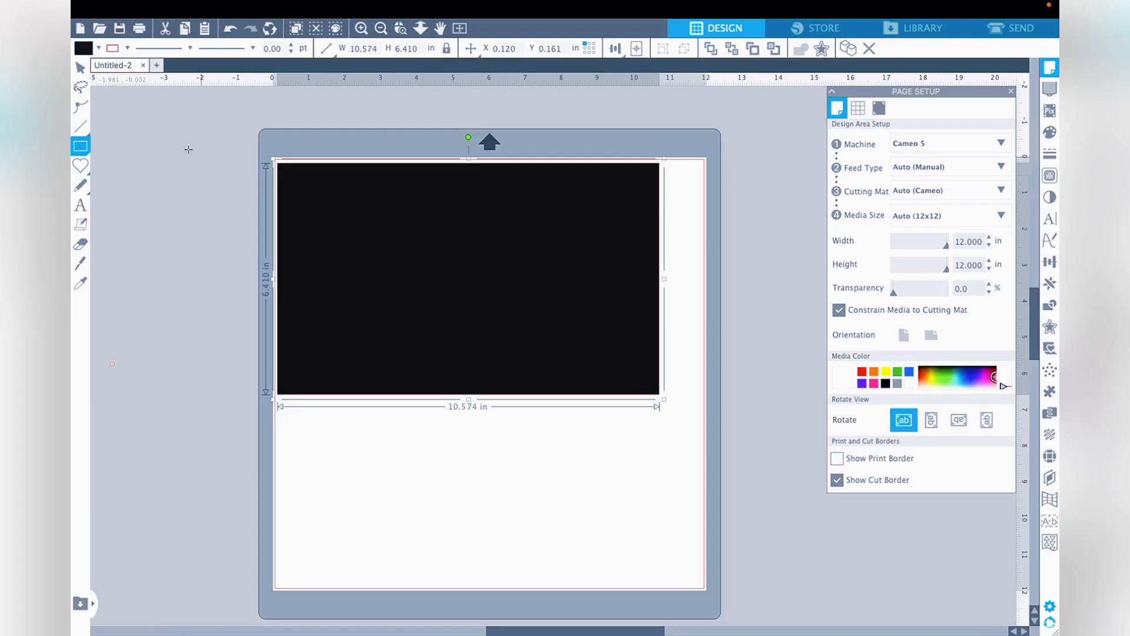
- Set the rectangle's fill to transparent so it is only an outline around the design
left_click(81, 67)
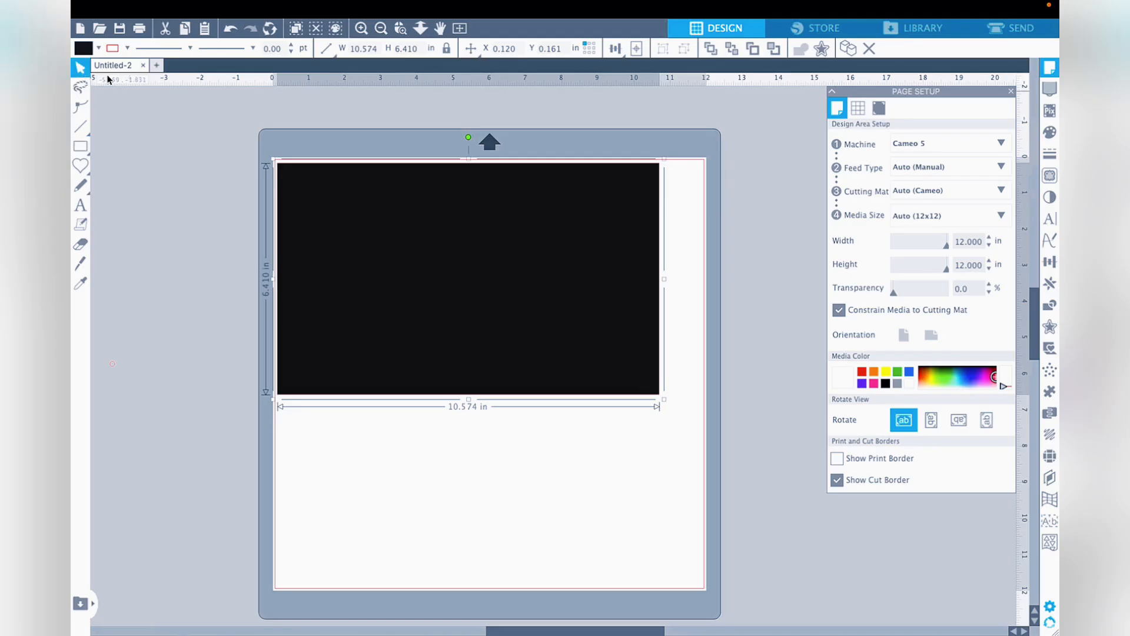
left_click(1049, 142)
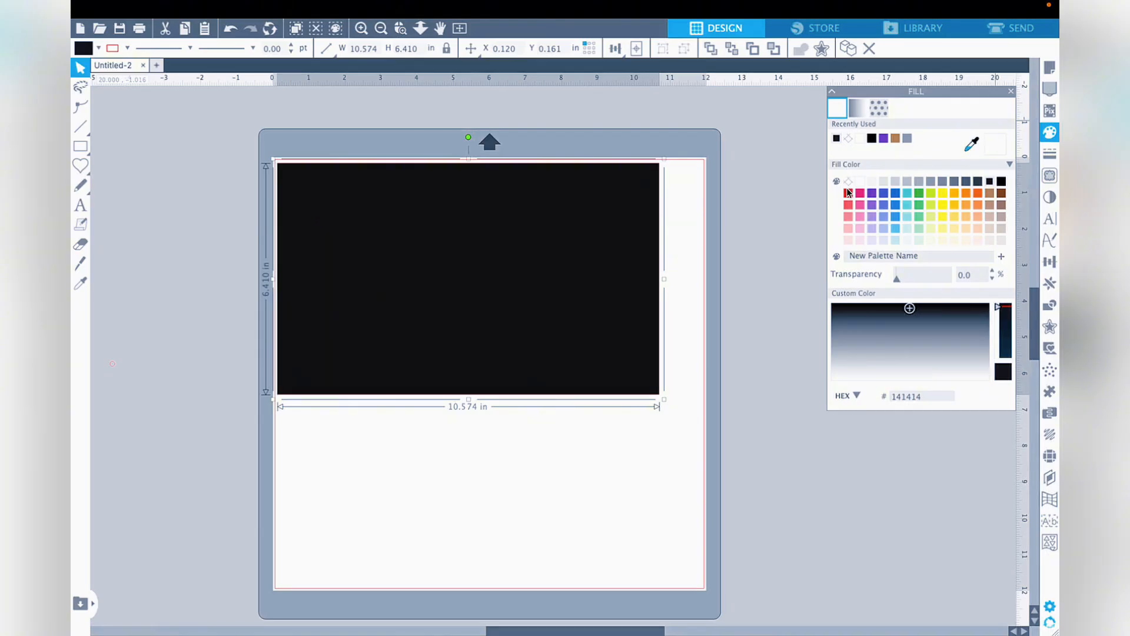
left_click(849, 181)
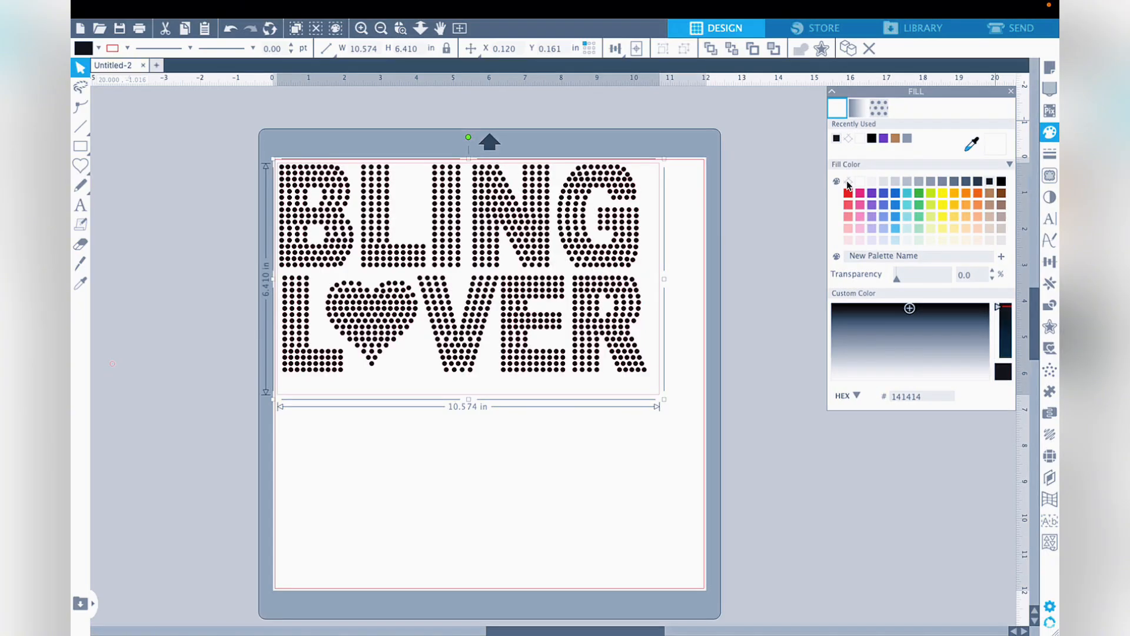
left_click(623, 451)
- Nudge the design inside the rectangle and tighten the rectangle around it to about 5.99 in high and slightly narrower
left_click(625, 365)
left_click_drag(625, 360, 624, 382)
left_click(606, 394)
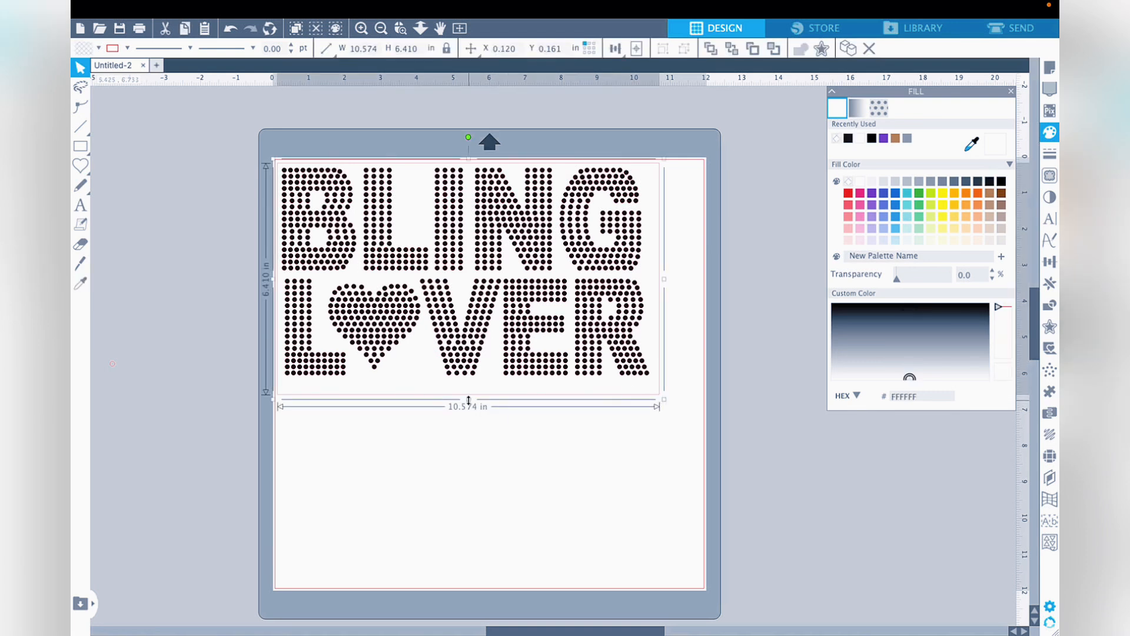
left_click_drag(468, 400, 467, 384)
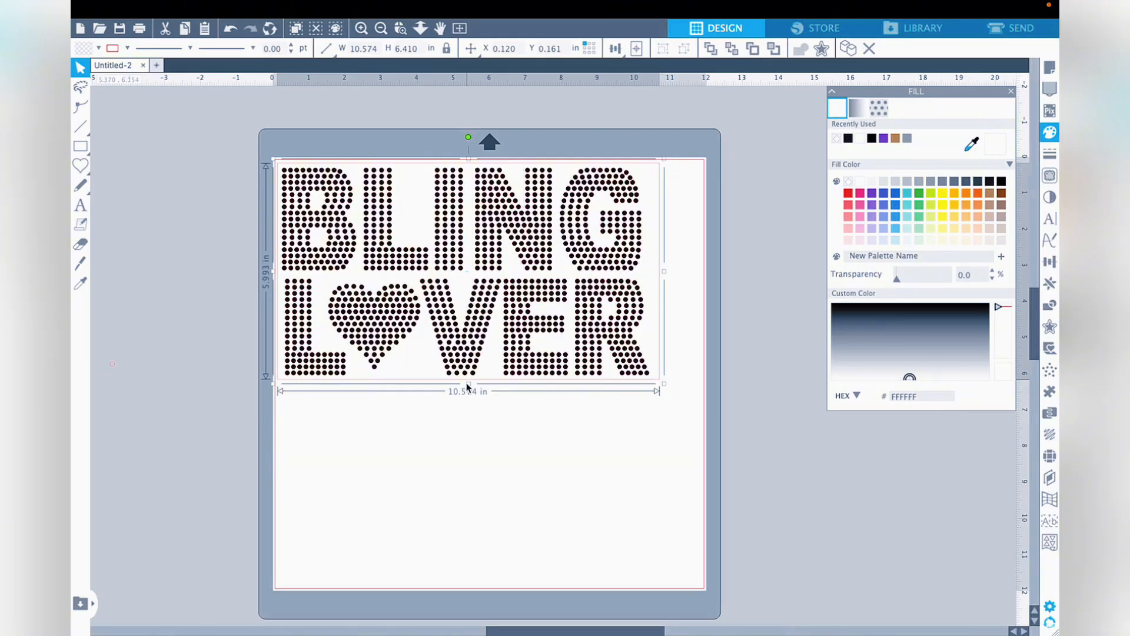
left_click_drag(663, 272, 651, 273)
left_click(690, 295)
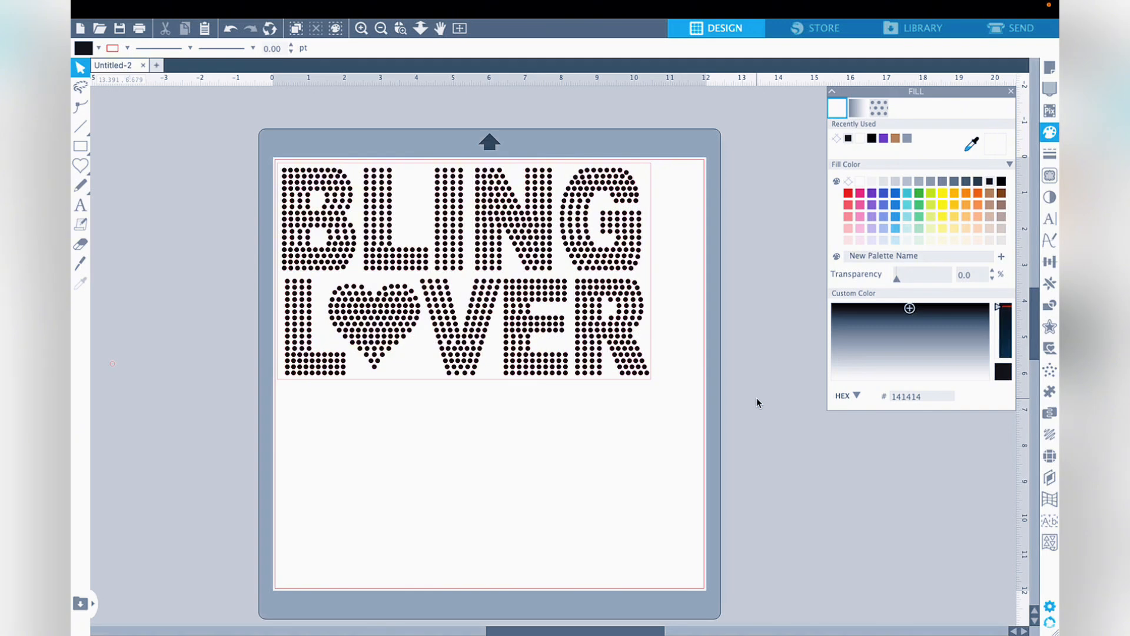
- Open the cut settings and choose Rhinestone Template Material as the material for Carriage 1
left_click(994, 30)
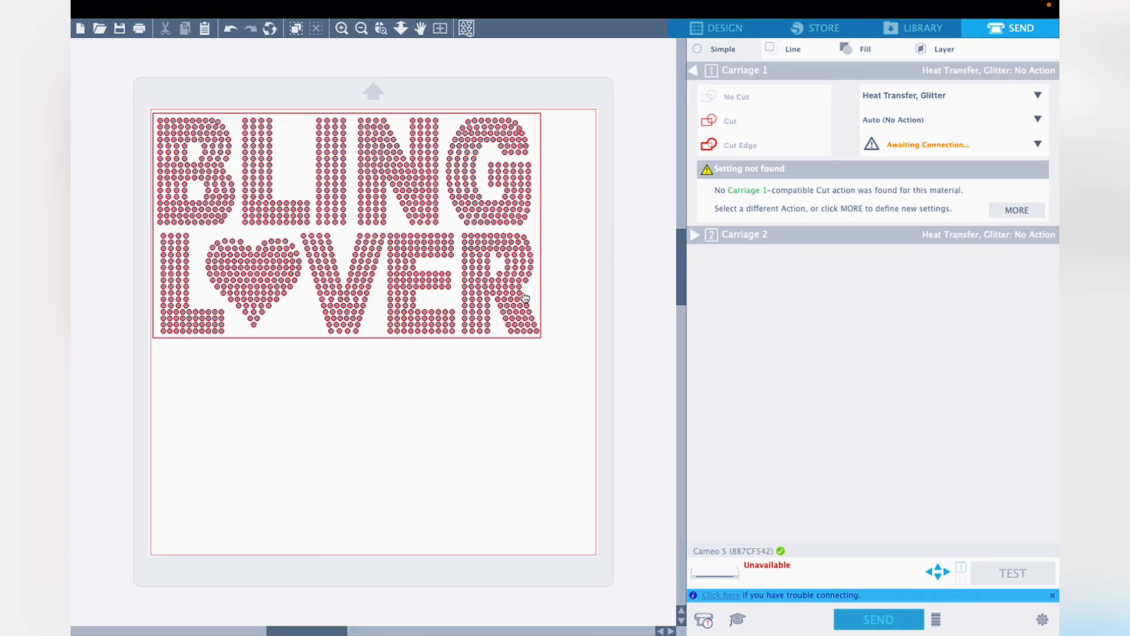
left_click(956, 100)
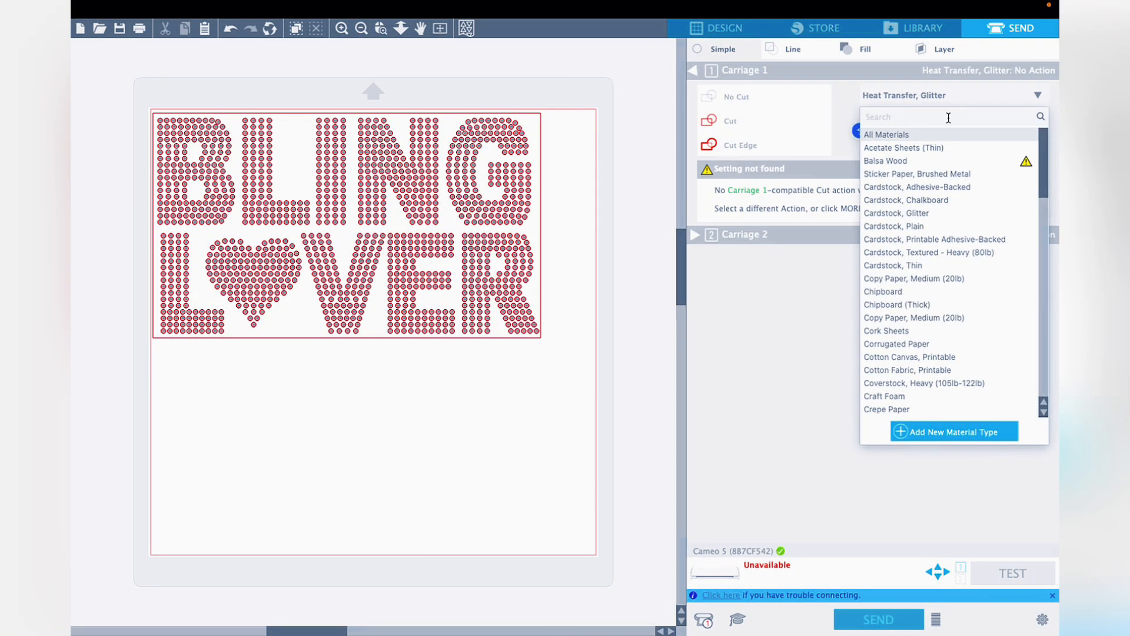
scroll(948, 118, "down", 1)
left_click(948, 118)
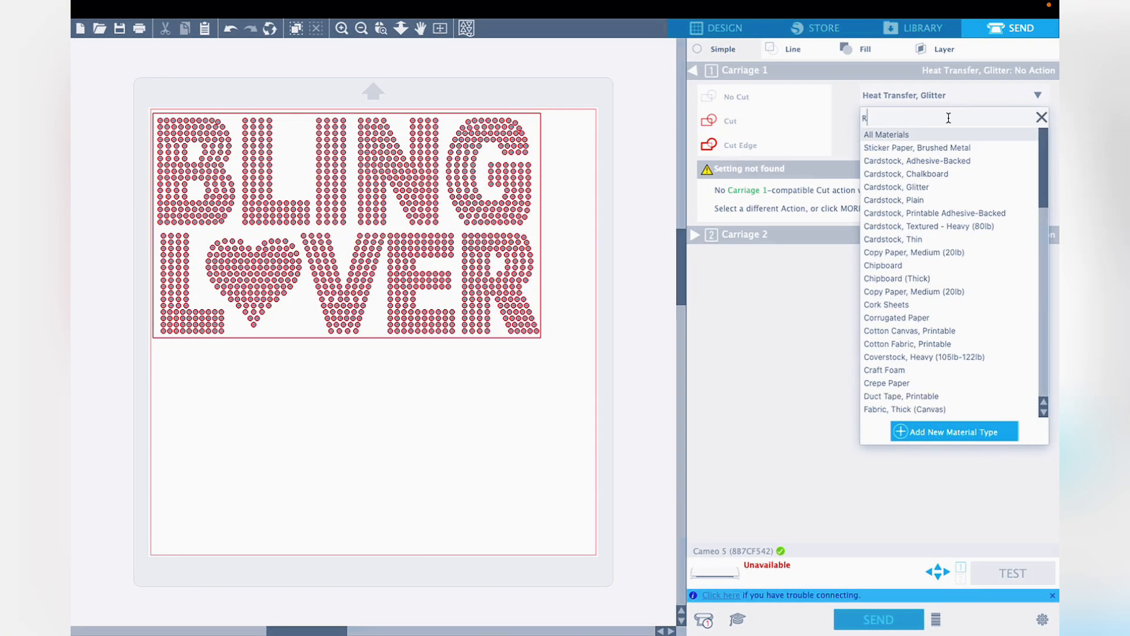
type("RH")
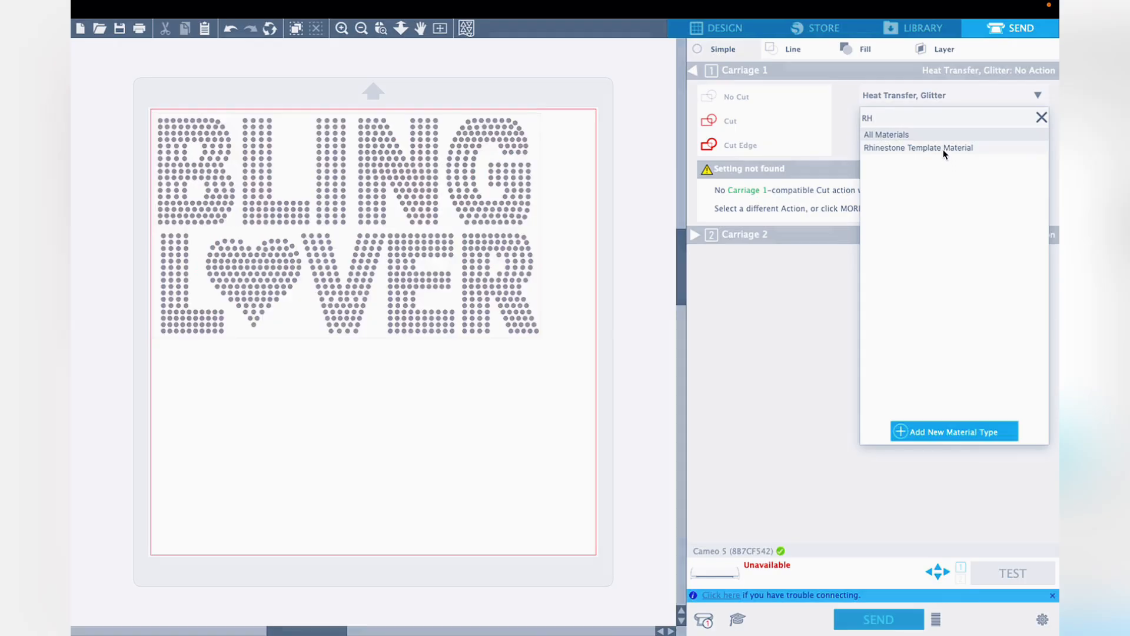
left_click(946, 148)
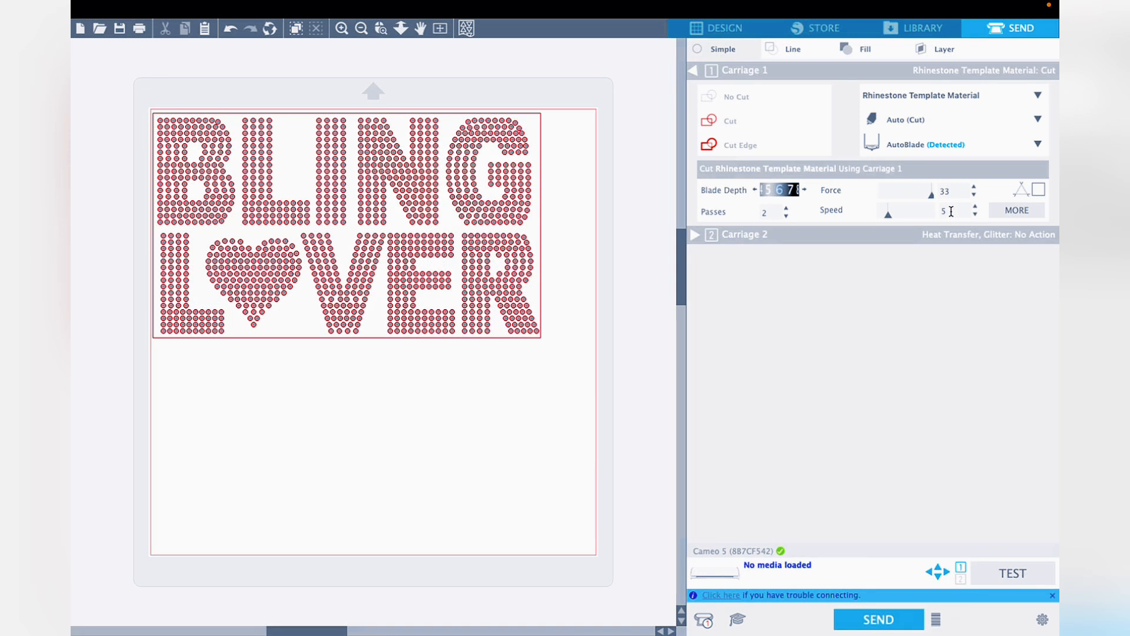
- Set the cutting speed to 10 and send the rhinestone template to the cutter
left_click(956, 212)
key("BackSpace")
type("10")
key("Return")
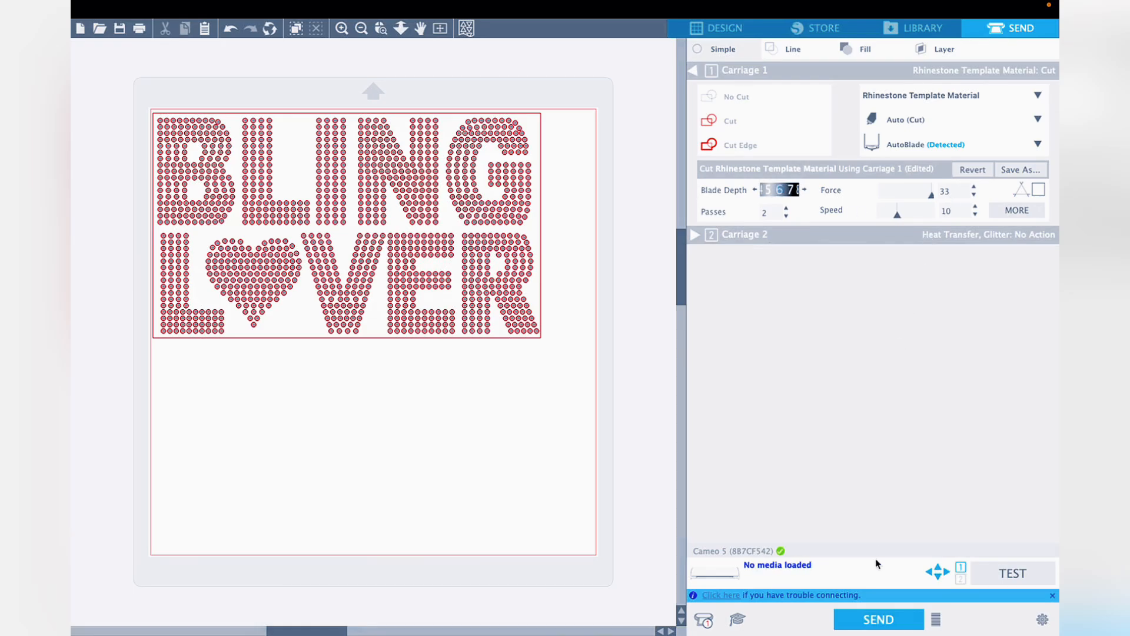
left_click(873, 620)
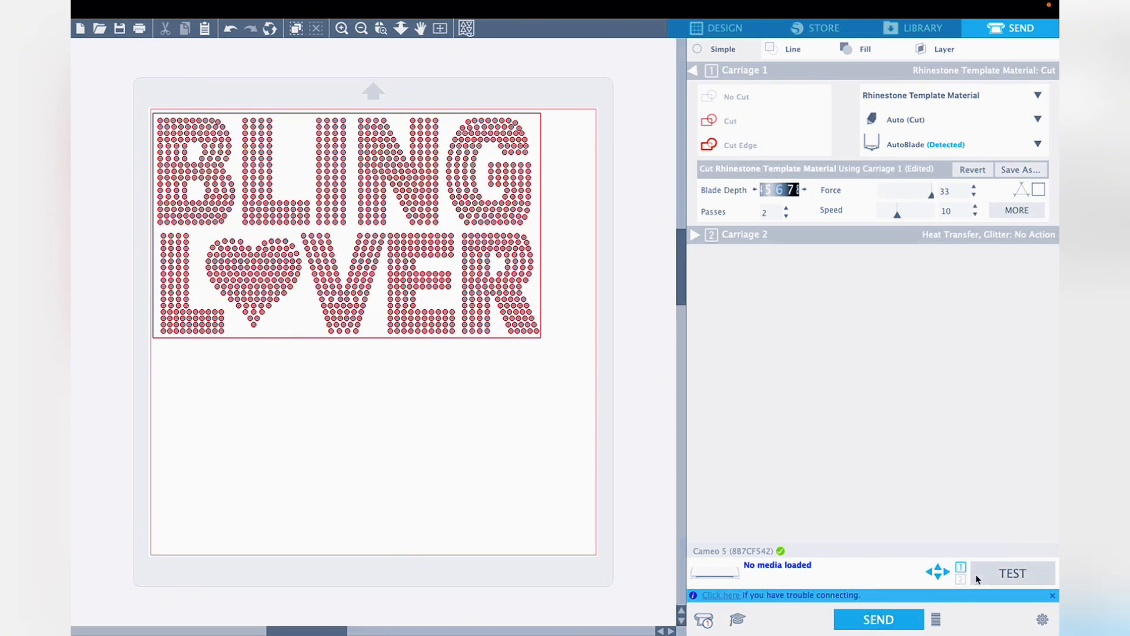